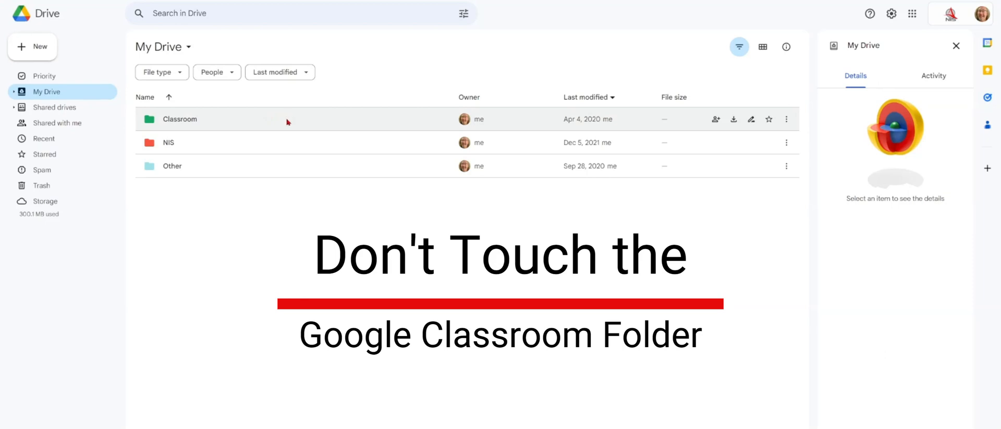
# - Go through NIS and Grade 6 into CS&DL, after checking the empty Music folder
pyautogui.click(240, 145)
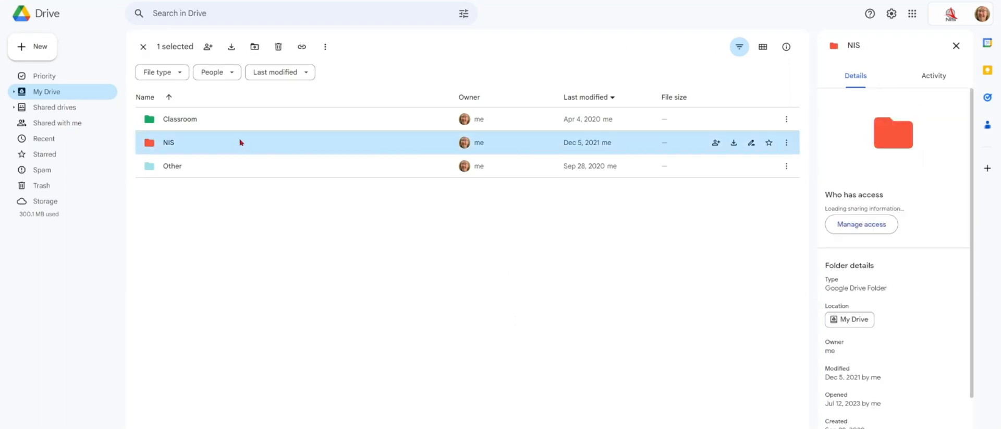
pyautogui.doubleClick(207, 144)
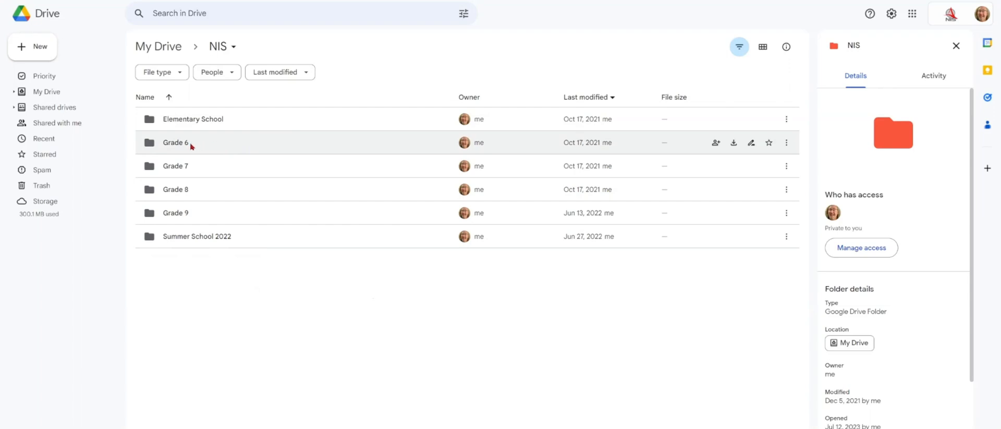
pyautogui.doubleClick(172, 147)
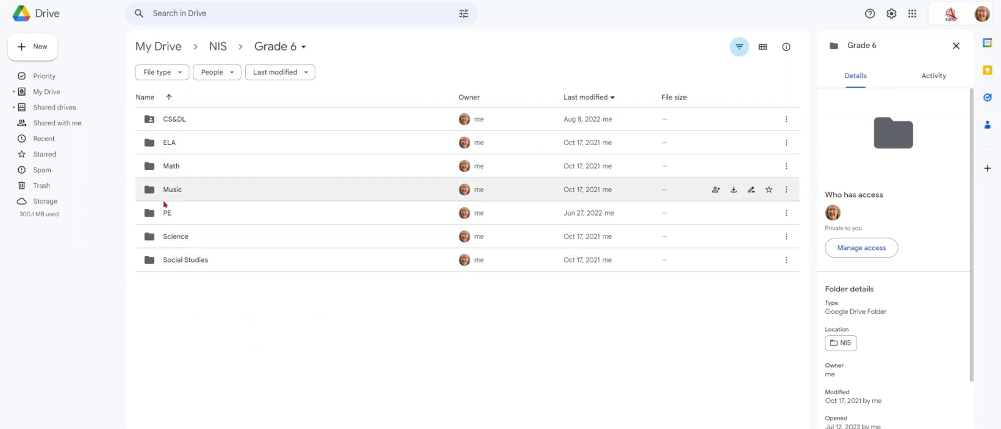
pyautogui.doubleClick(187, 188)
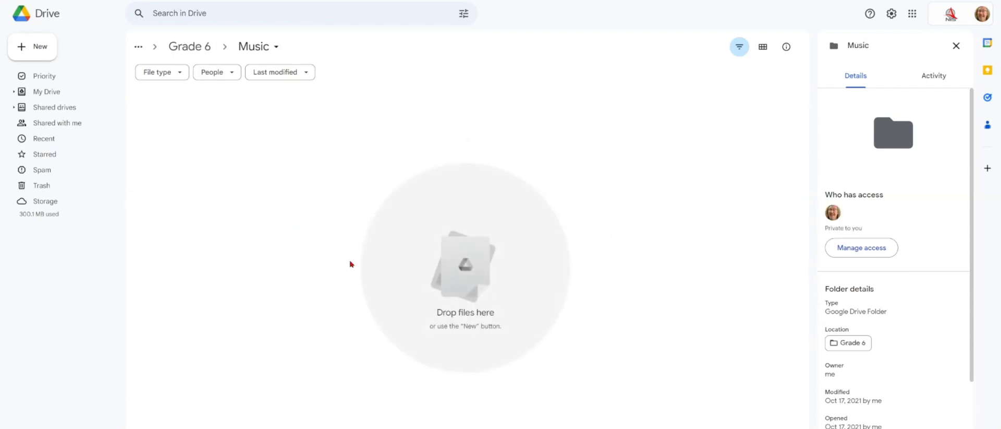
pyautogui.click(190, 46)
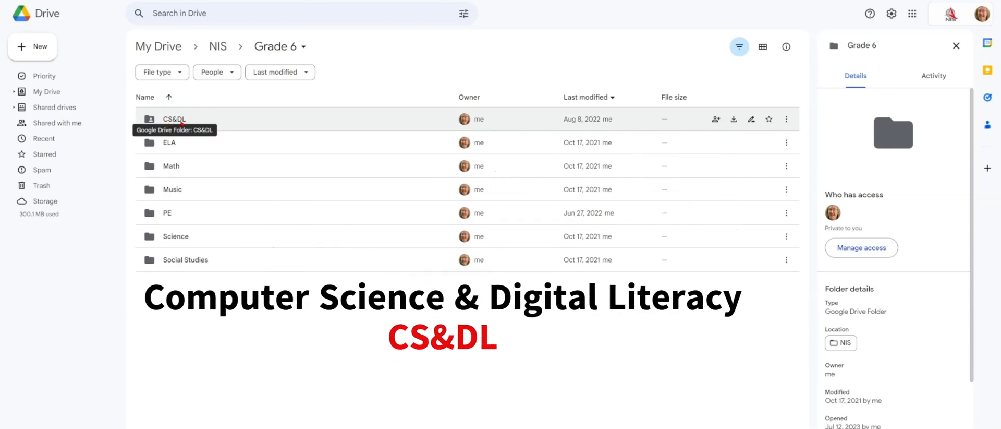
pyautogui.doubleClick(246, 123)
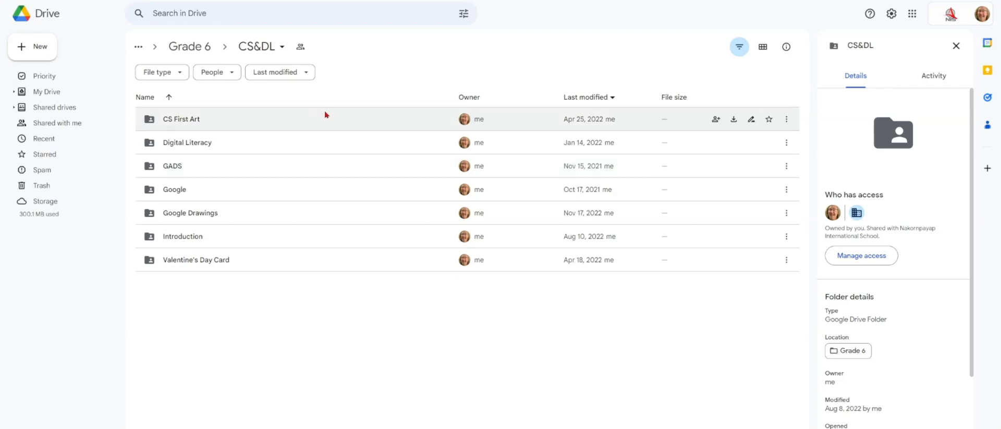
pyautogui.rightClick(223, 316)
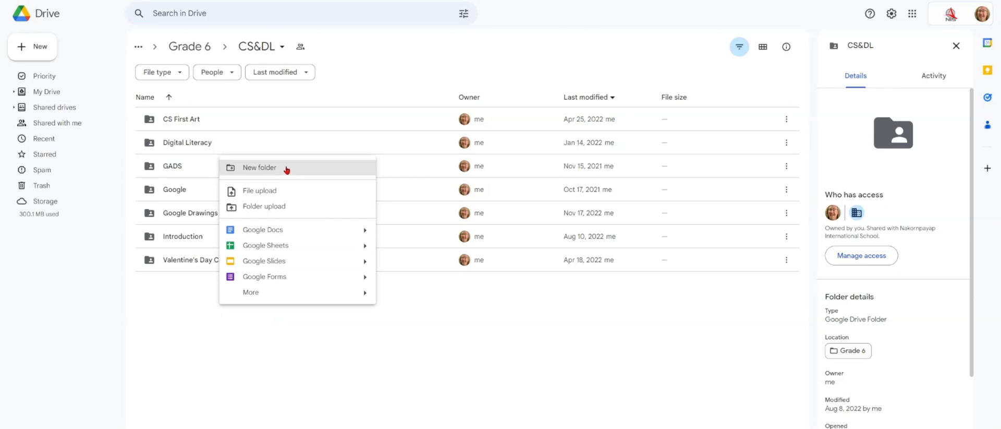
# - From My Drive, go through NIS, Grade 6, CS&DL, Google and Google Sites into 2023
pyautogui.click(37, 48)
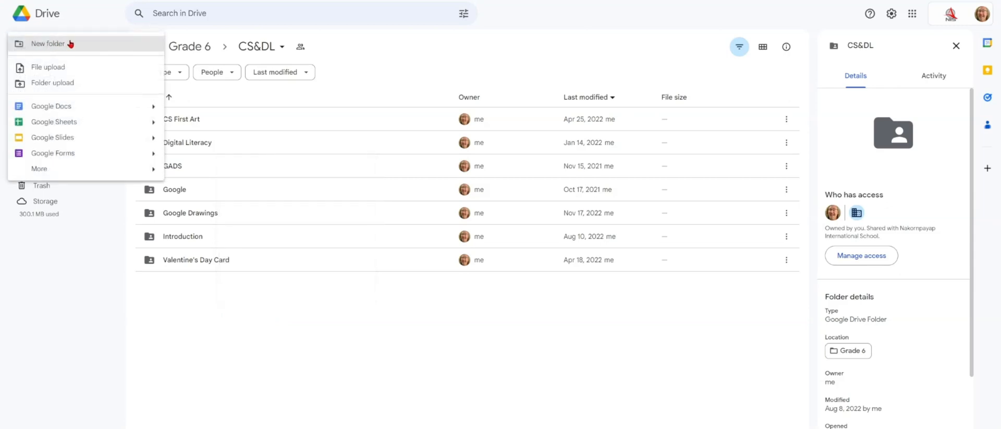
pyautogui.click(300, 359)
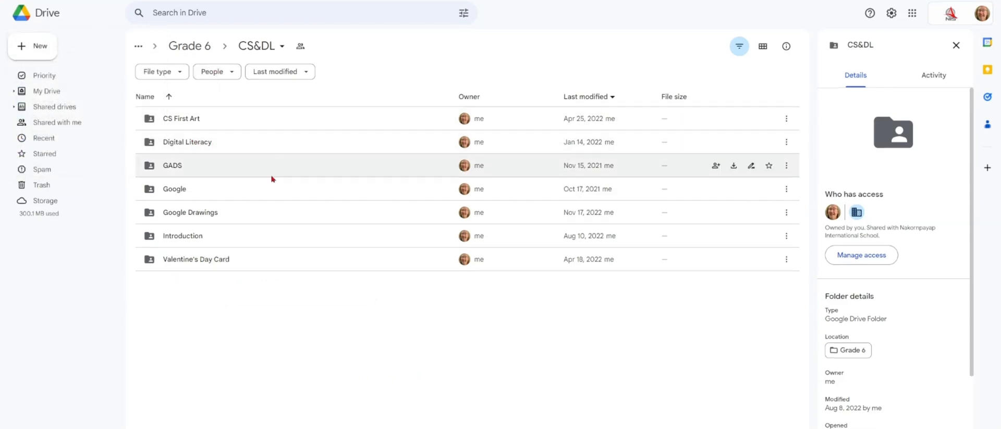
pyautogui.click(53, 92)
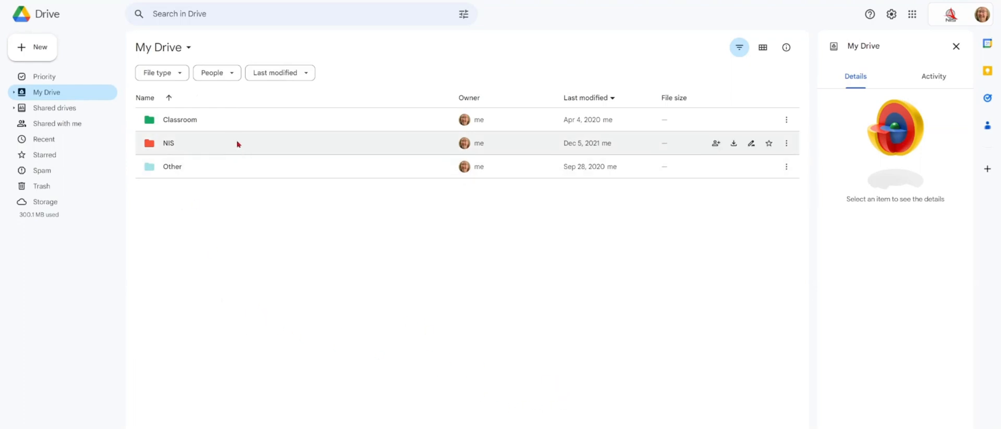
pyautogui.doubleClick(202, 144)
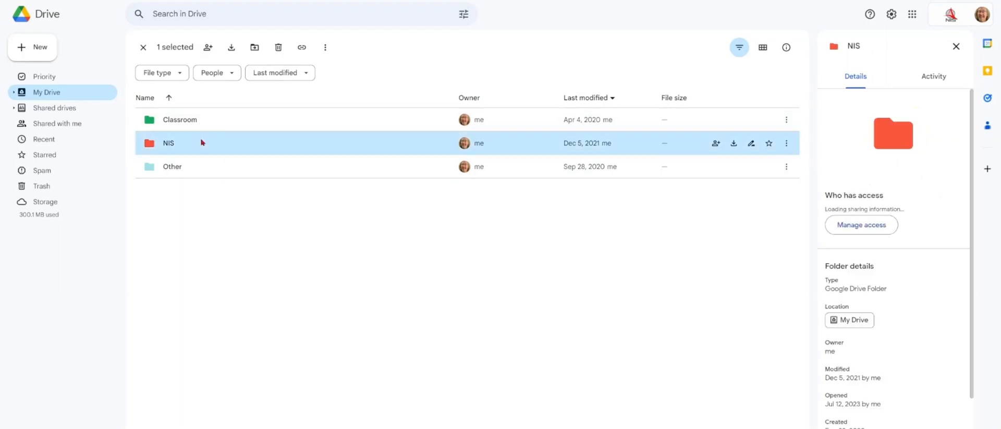
pyautogui.click(202, 143)
pyautogui.doubleClick(203, 143)
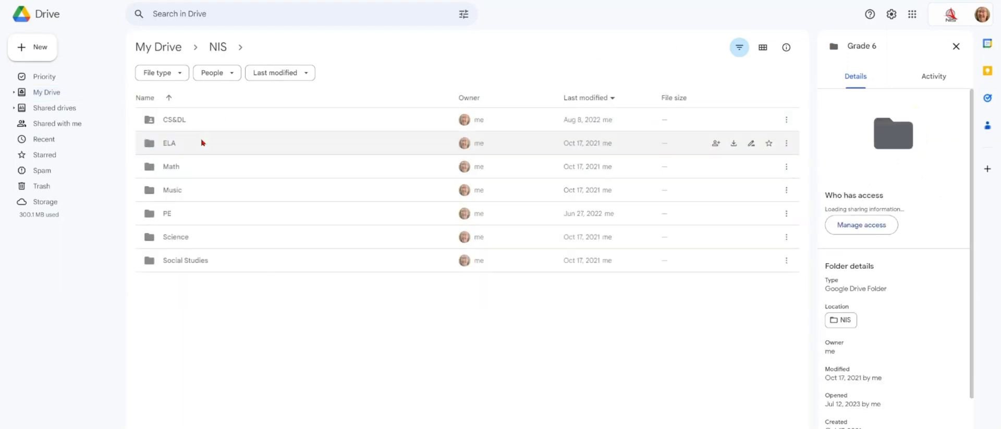
pyautogui.doubleClick(193, 120)
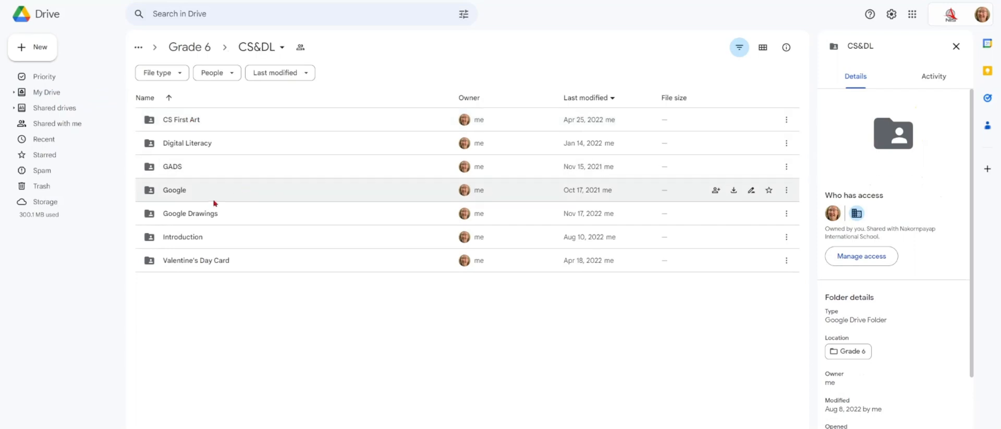
pyautogui.doubleClick(230, 195)
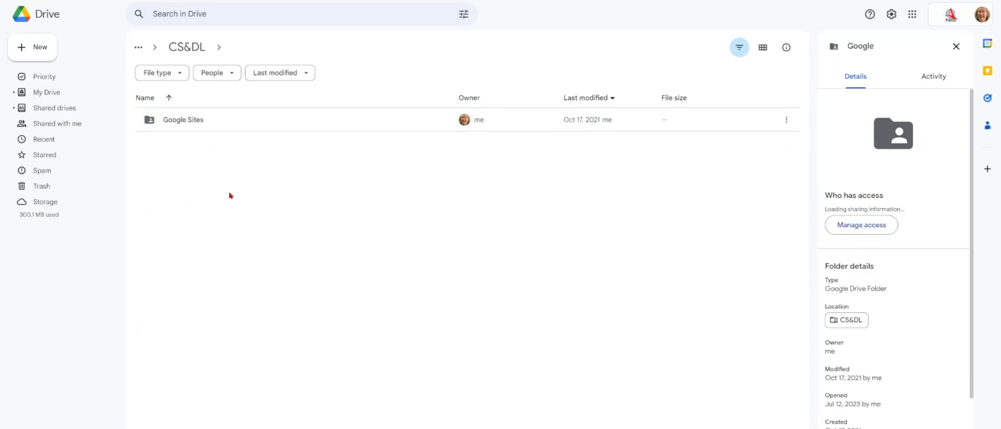
pyautogui.click(182, 126)
pyautogui.doubleClick(183, 125)
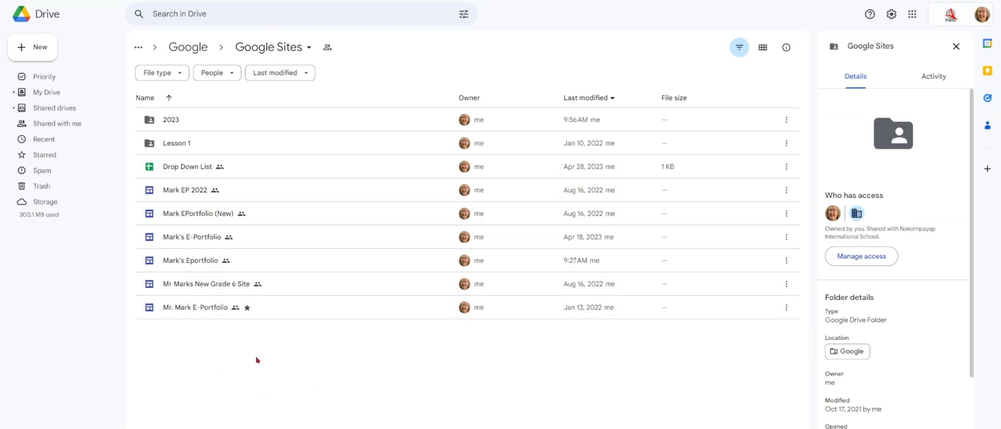
pyautogui.doubleClick(178, 120)
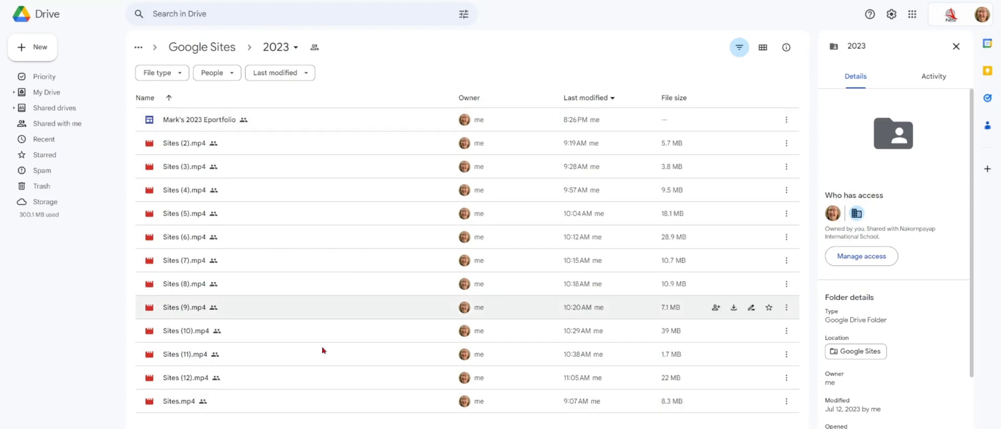
# - Add a new folder named 'Google Sites 2', fixing the typo in the name before creating it
pyautogui.rightClick(213, 427)
pyautogui.click(232, 278)
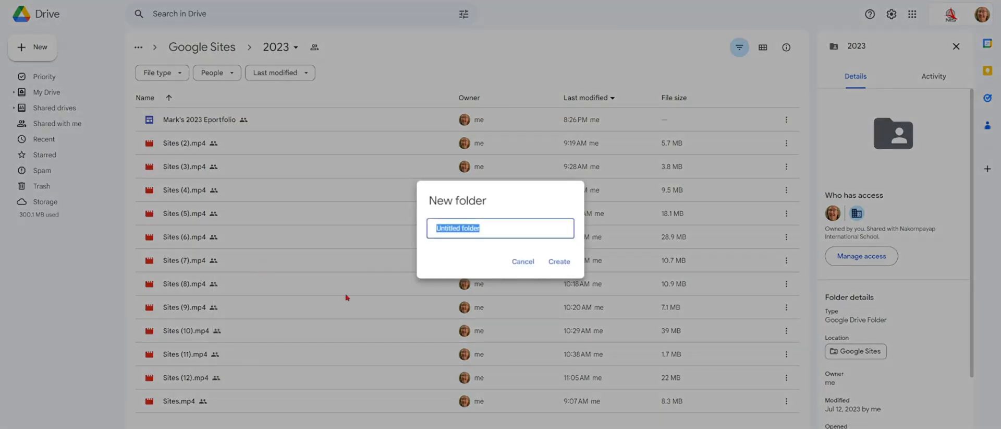
pyautogui.write('G')
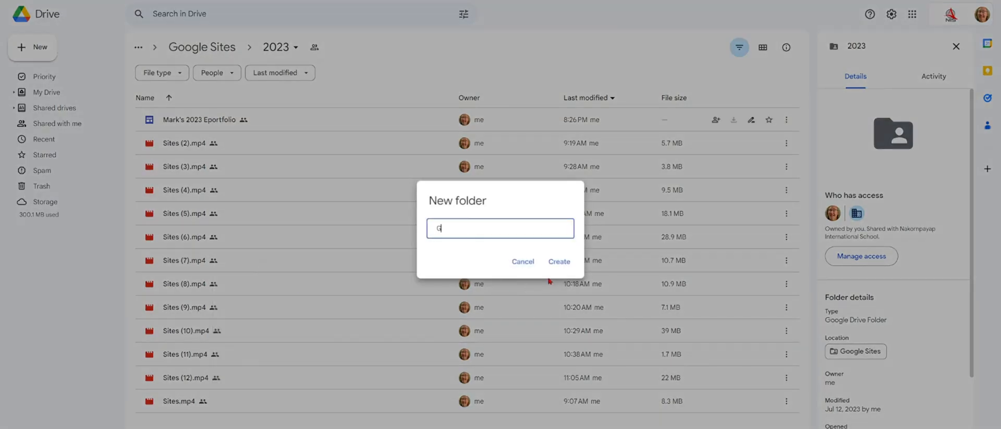
pyautogui.write('oodgle Sites 2')
pyautogui.click(448, 228)
pyautogui.press('BackSpace')
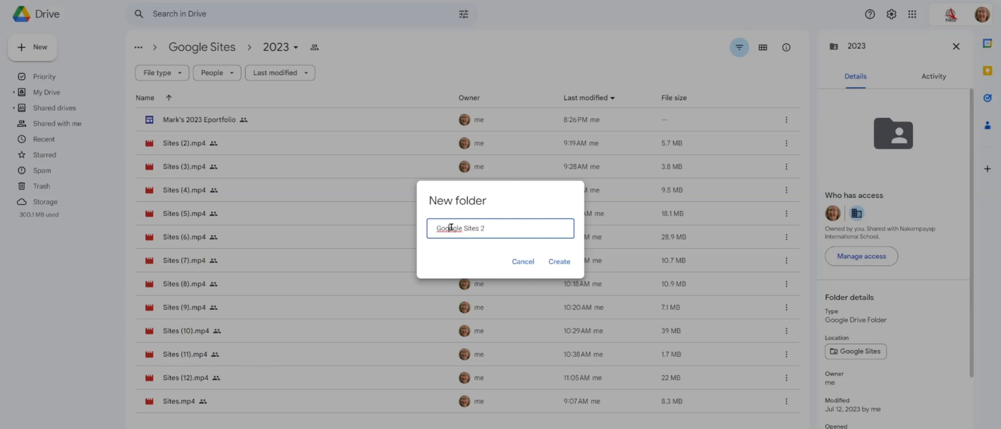
pyautogui.press('BackSpace')
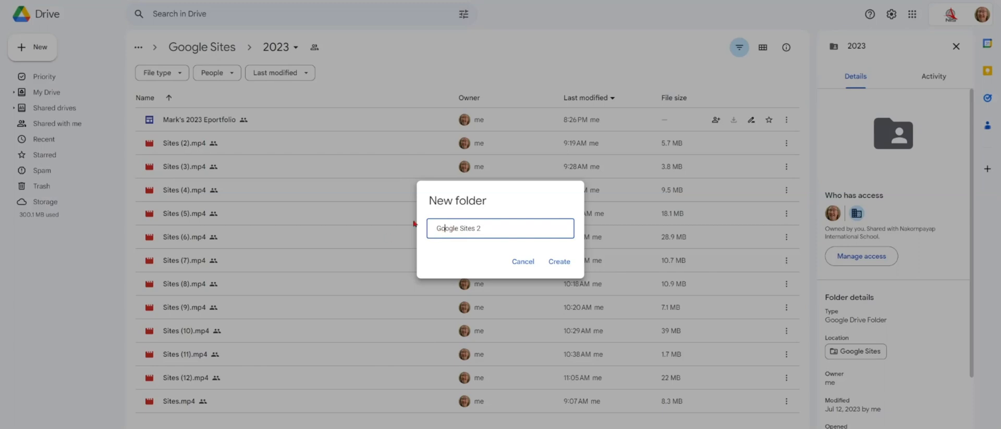
pyautogui.click(557, 262)
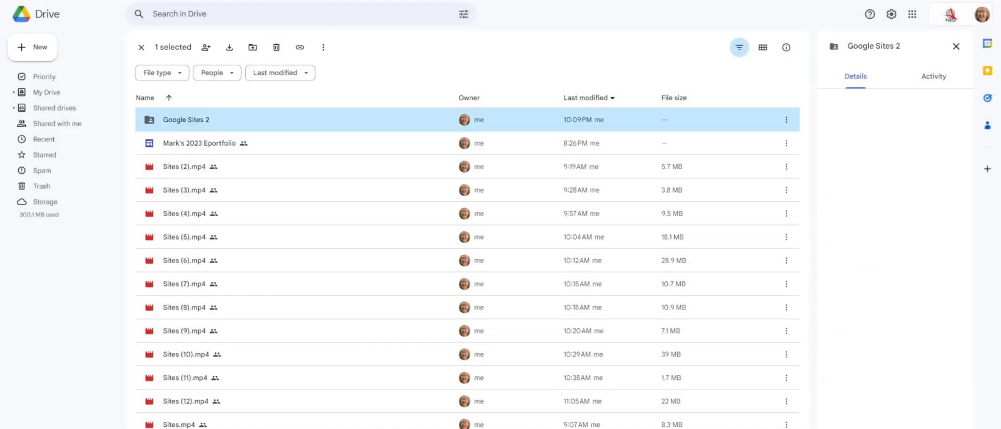
# - Inside Google Sites 2, create a Google Sites site from the More menu and share it
pyautogui.doubleClick(201, 118)
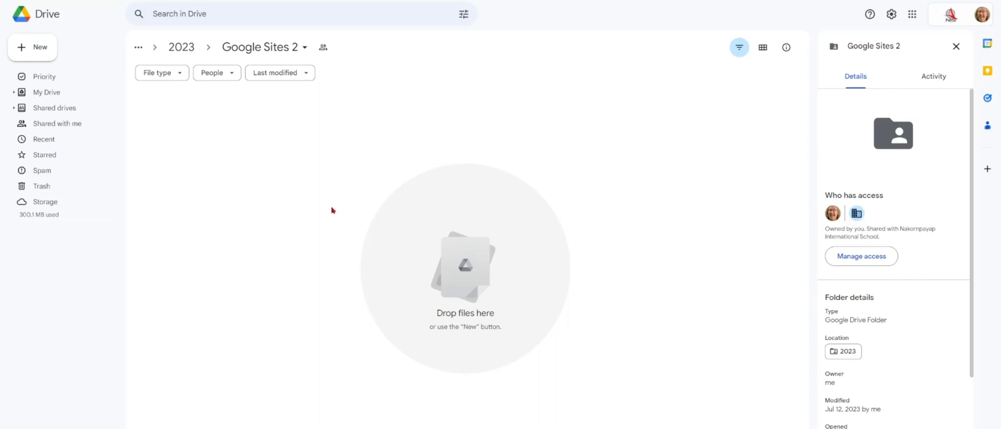
pyautogui.rightClick(350, 140)
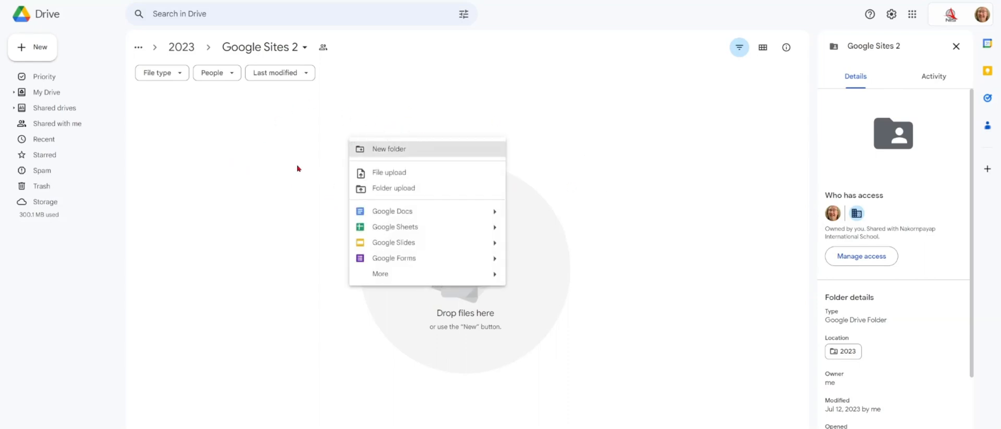
pyautogui.moveTo(412, 277)
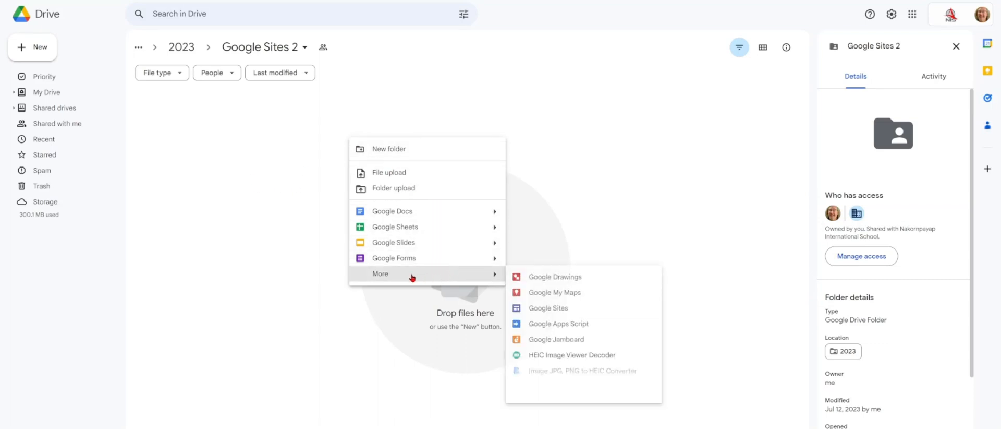
pyautogui.click(561, 311)
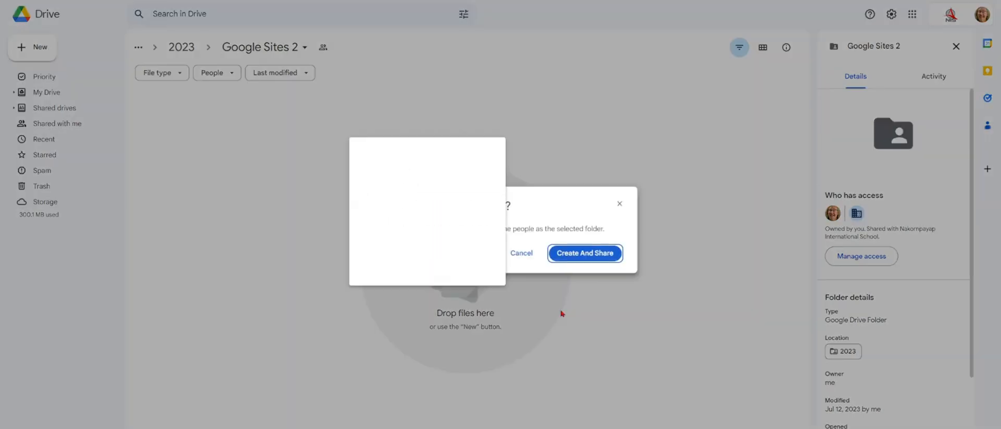
pyautogui.click(593, 259)
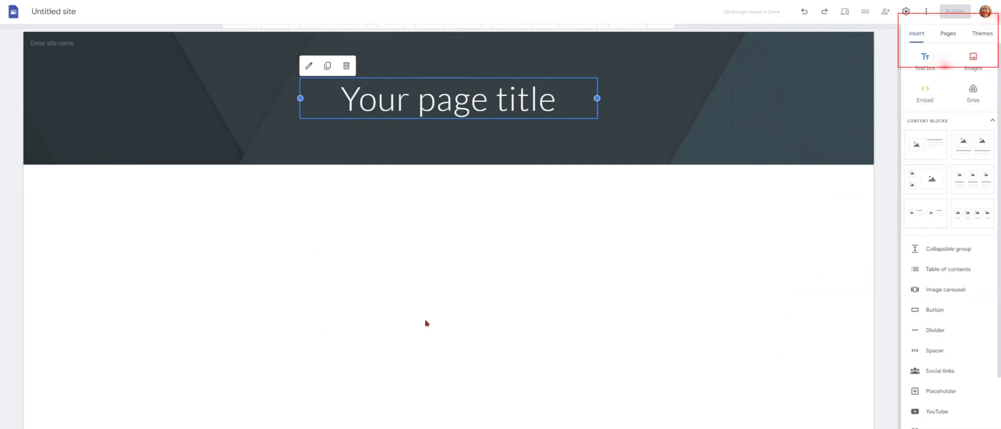
# - Open the Themes panel in the right sidebar after viewing Pages
pyautogui.click(948, 33)
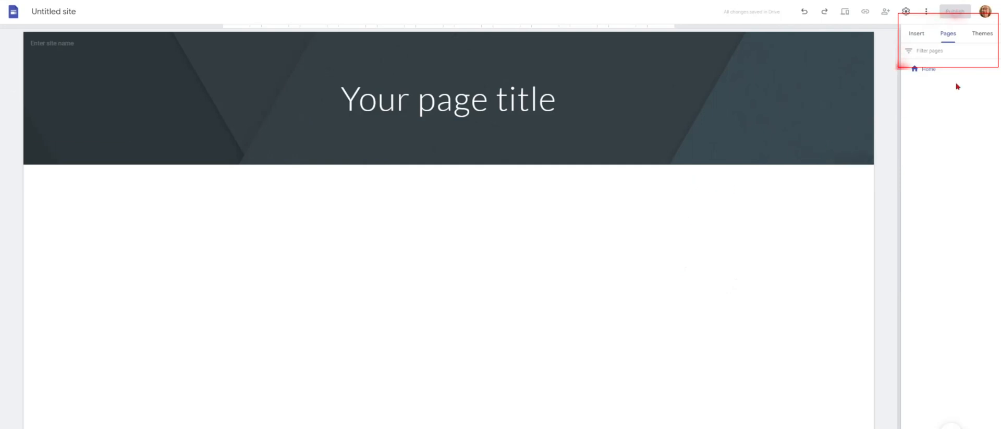
pyautogui.click(992, 35)
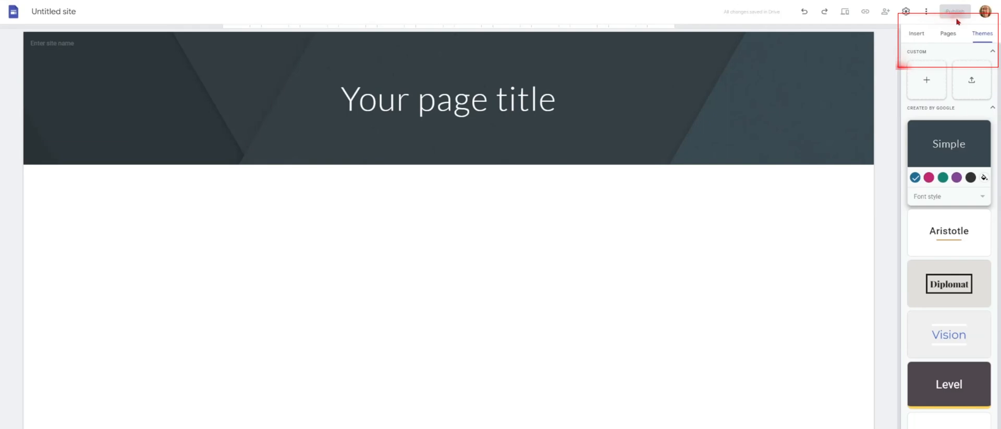
# - Rename the untitled site to the teacher's Eportfolio title and switch to the open editor tab
pyautogui.click(52, 11)
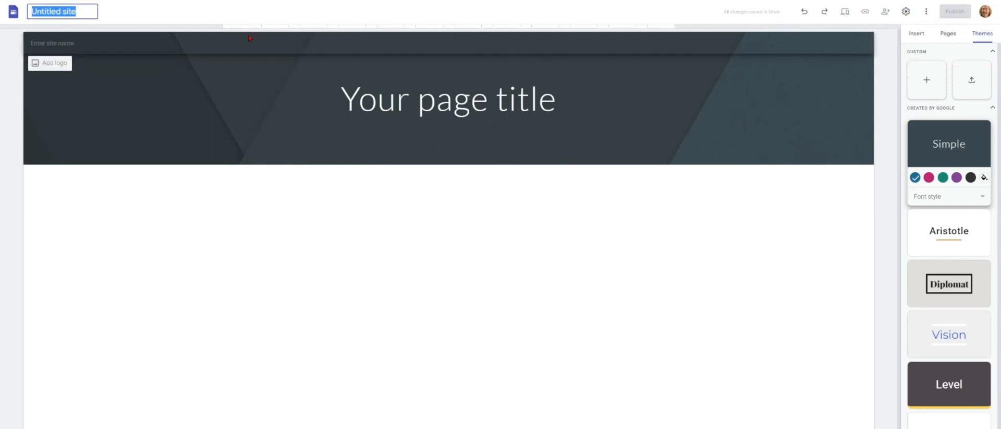
pyautogui.write("Mr. Mark's E")
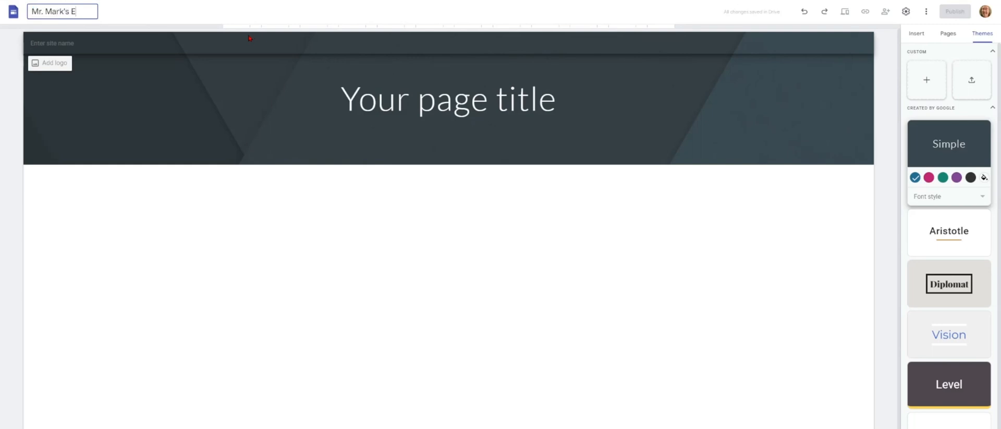
pyautogui.write('portfolio')
pyautogui.click(88, 42)
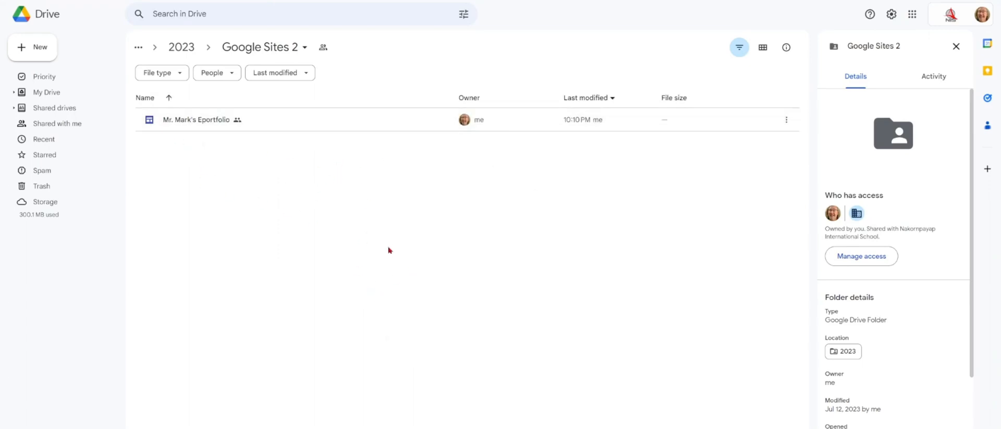
pyautogui.hotkey('ctrl', 'Tab')
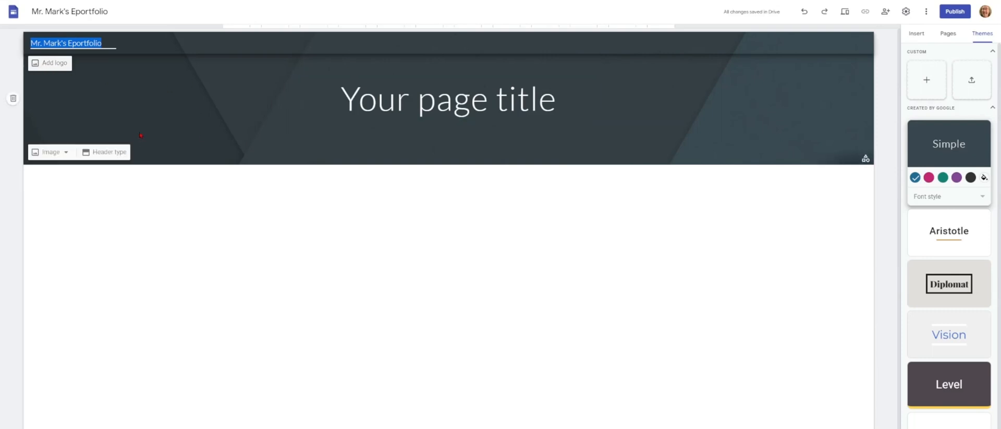
# - Preview the Large banner and Cover header layouts, then set the header back to Banner
pyautogui.click(123, 151)
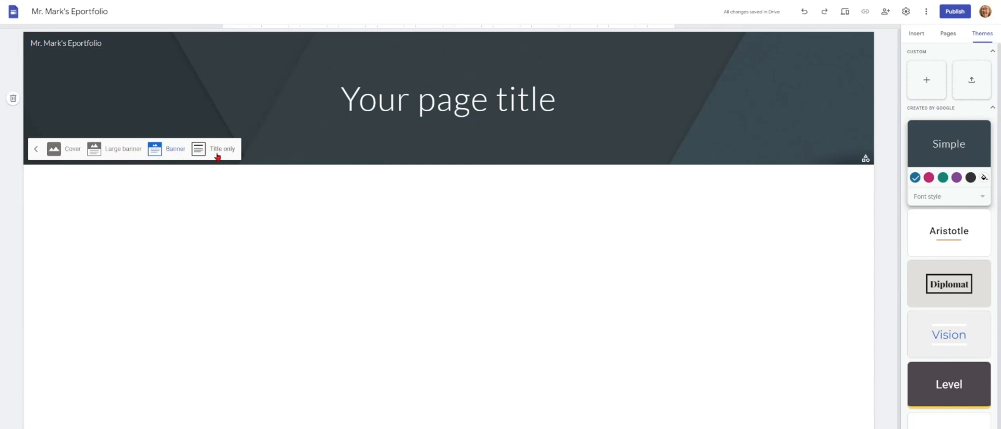
pyautogui.click(119, 149)
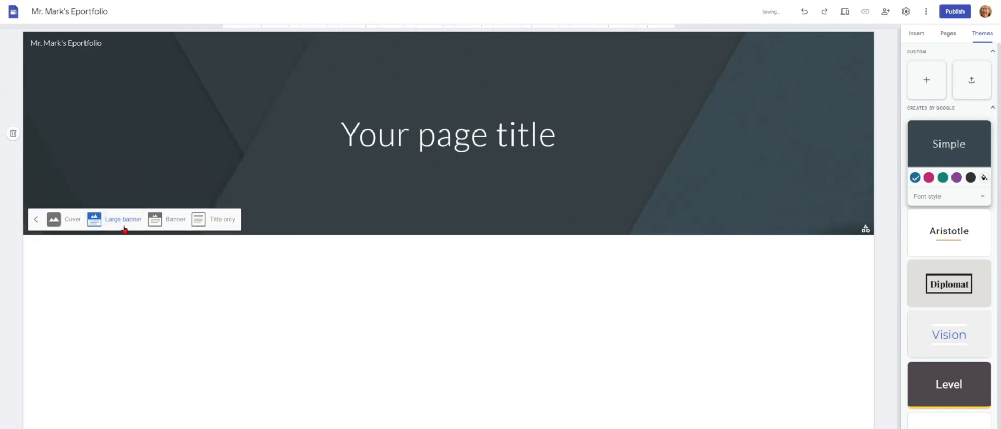
pyautogui.click(54, 219)
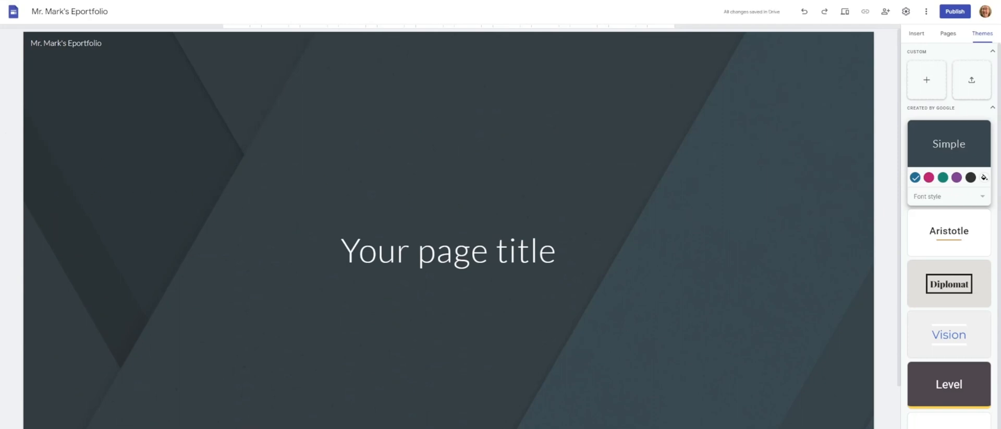
pyautogui.scroll(-1, 448, 229)
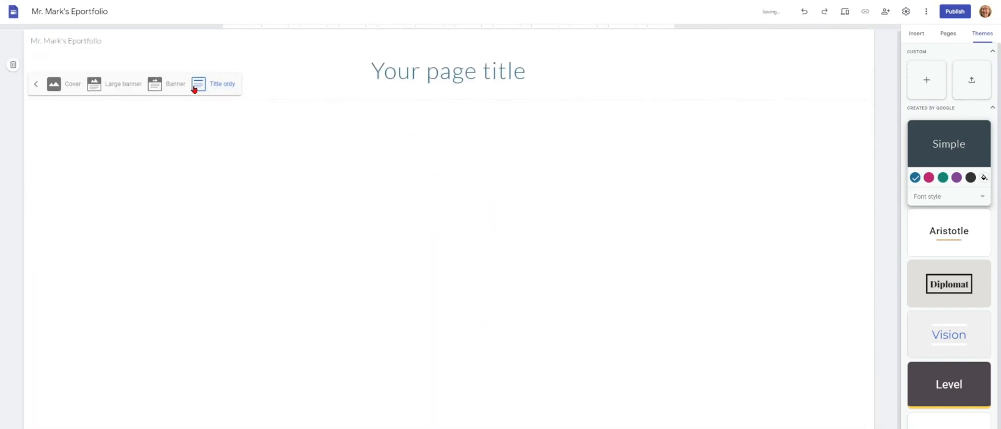
pyautogui.click(173, 85)
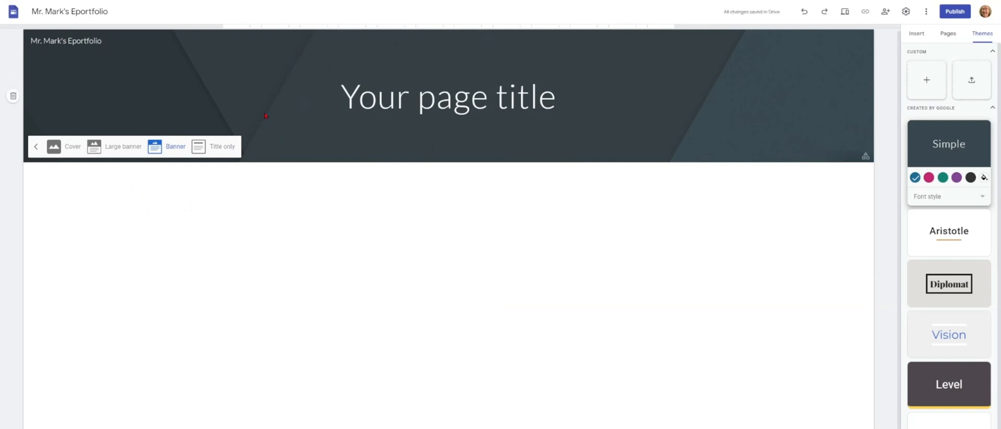
pyautogui.click(258, 82)
pyautogui.click(46, 151)
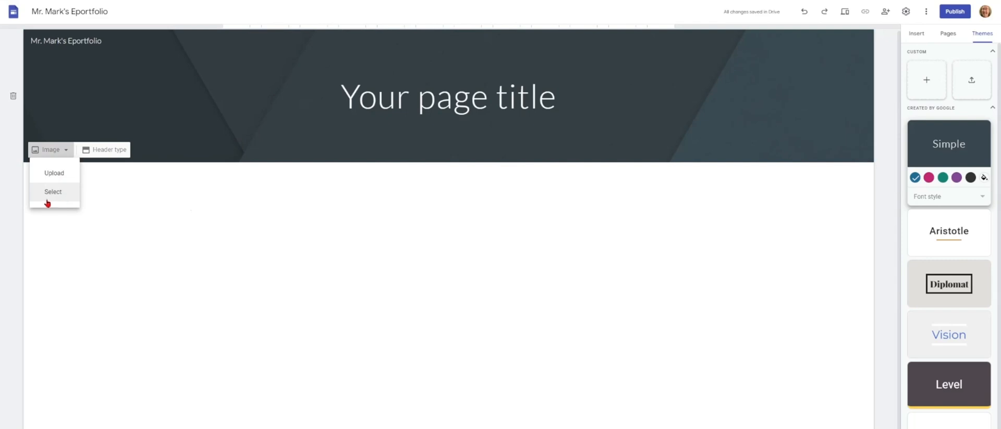
# - Upload the Background photo file as the header banner image
pyautogui.click(59, 177)
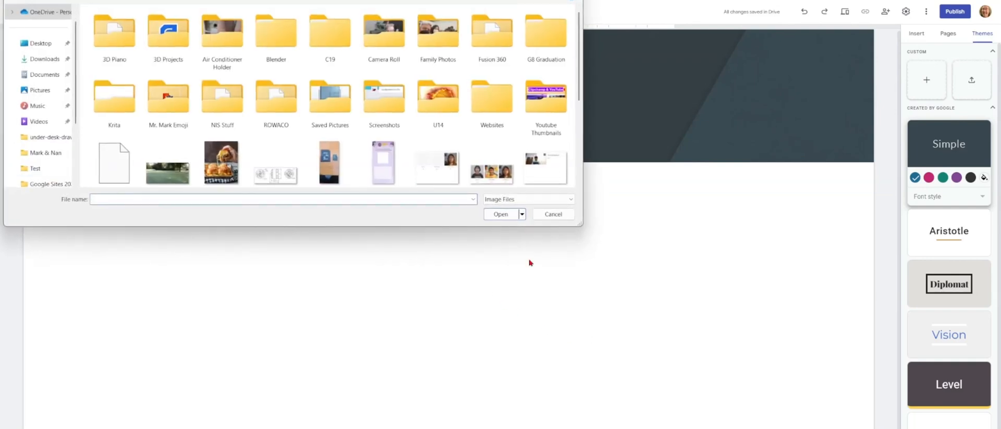
pyautogui.click(167, 171)
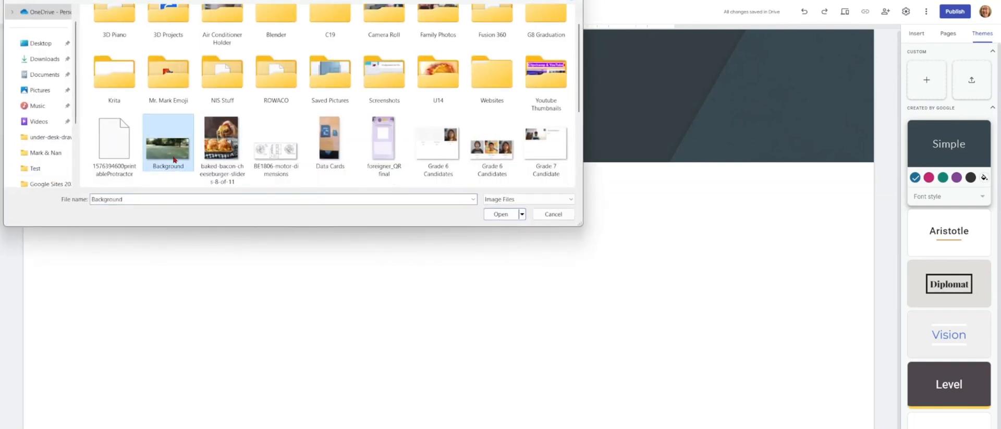
pyautogui.doubleClick(173, 160)
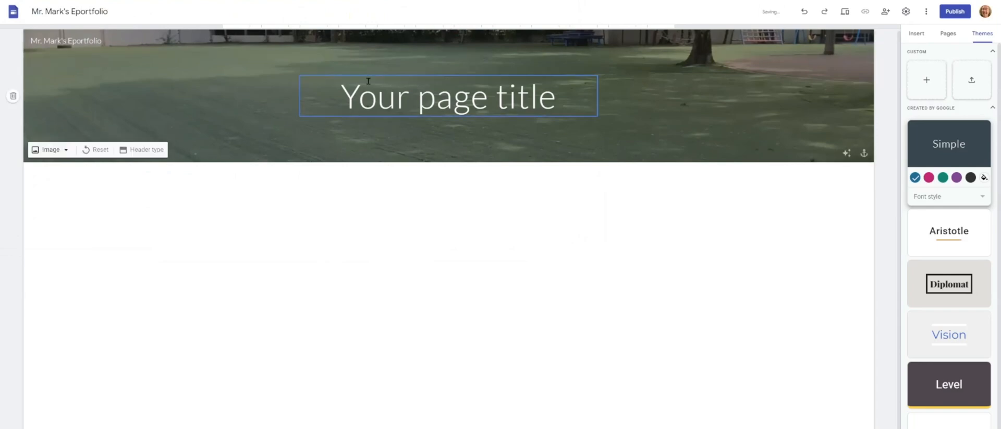
pyautogui.click(64, 150)
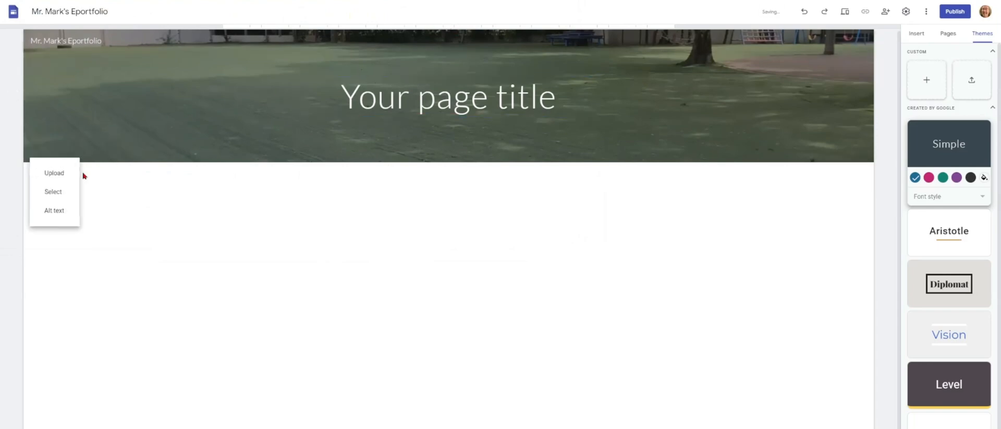
pyautogui.click(52, 193)
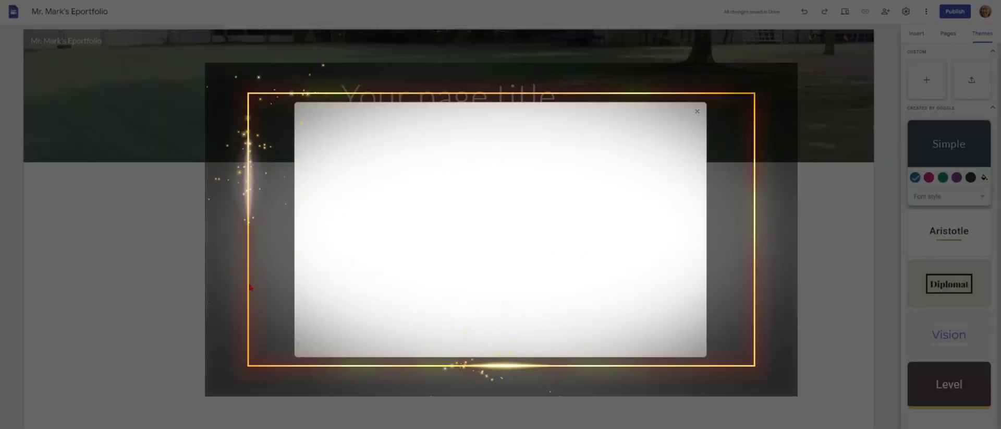
# - Search images for 'beach waves' and set a crashing-wave photo as the header background
pyautogui.click(381, 133)
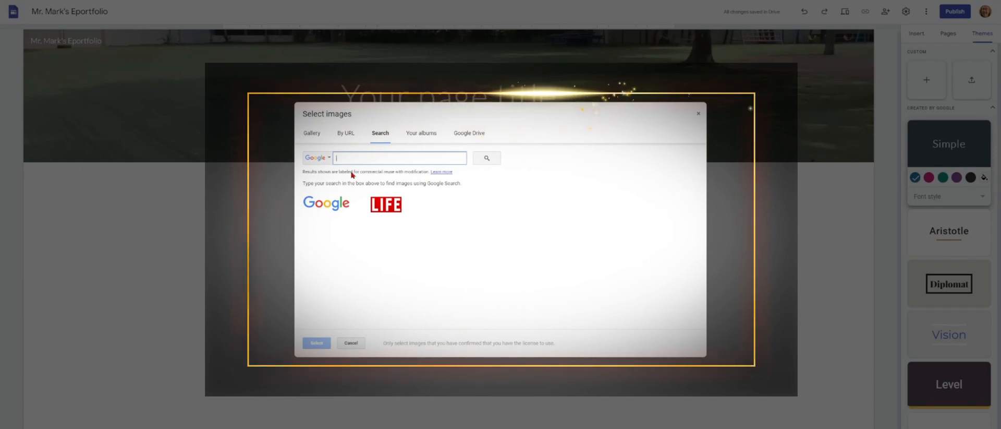
pyautogui.write('bea')
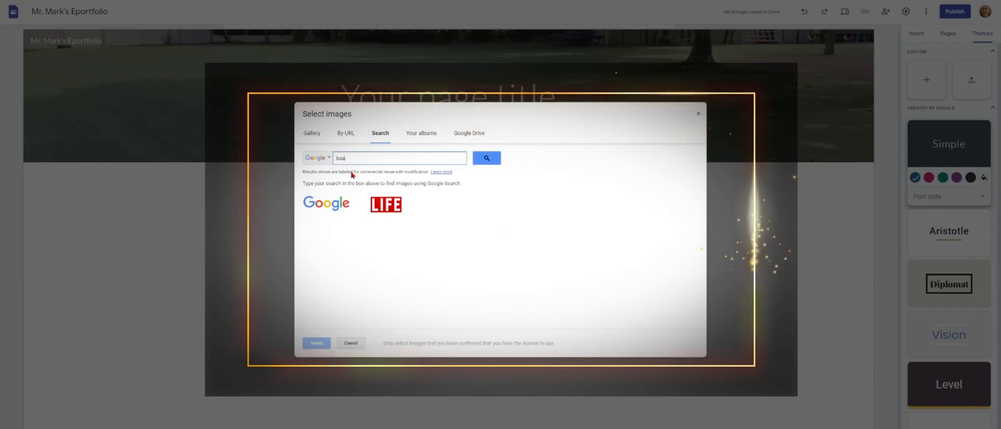
pyautogui.write('co')
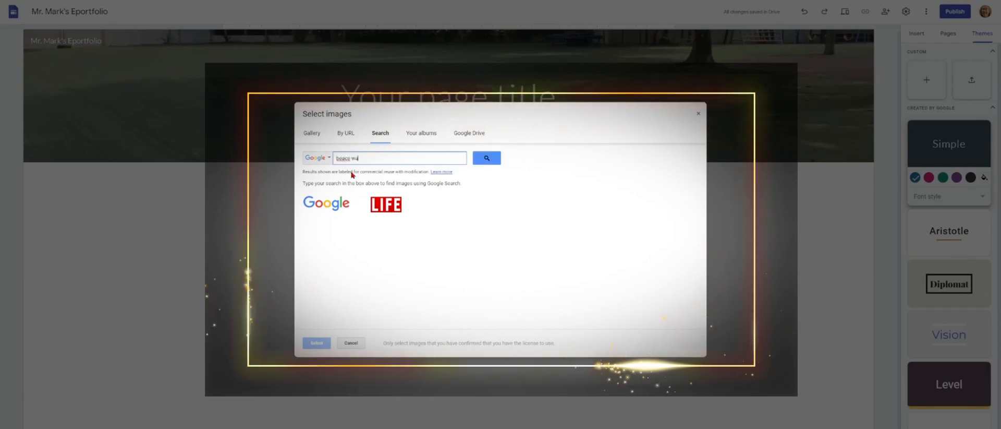
pyautogui.press('BackSpace')
pyautogui.write('h')
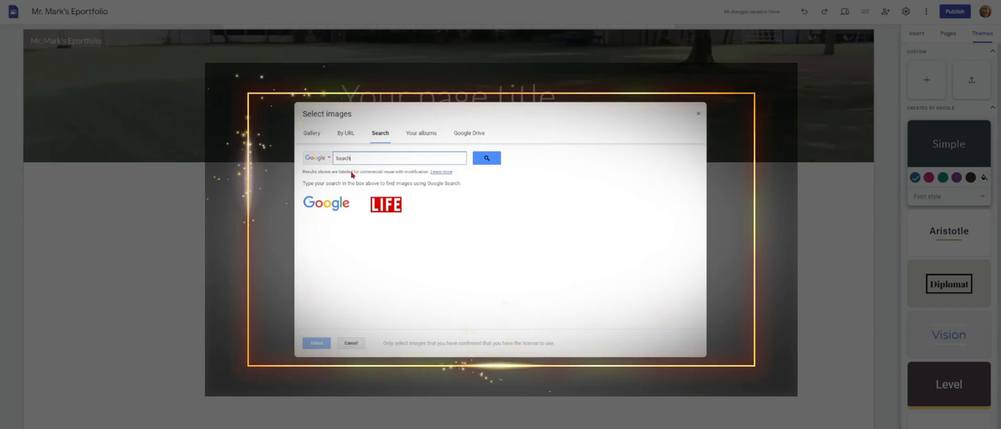
pyautogui.write(' waves')
pyautogui.press('Return')
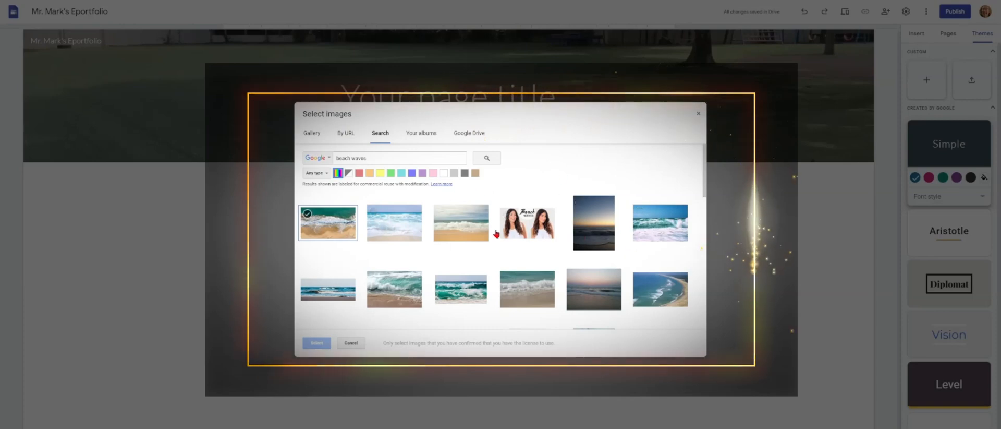
pyautogui.click(664, 227)
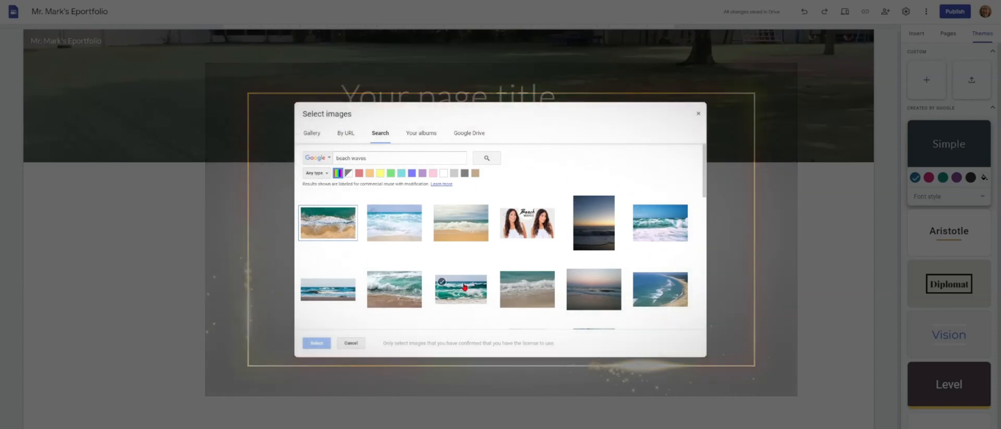
pyautogui.doubleClick(402, 291)
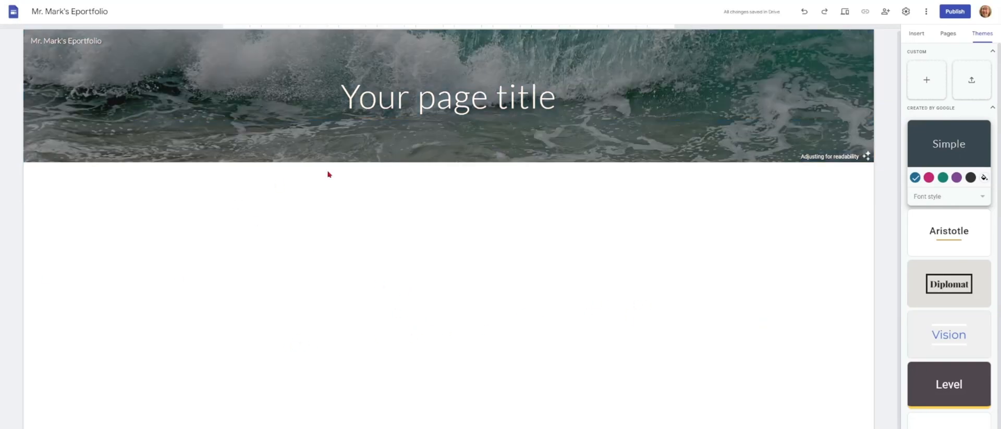
# - Replace the placeholder title with the teacher's name in Title style, adding a second line
pyautogui.click(343, 83)
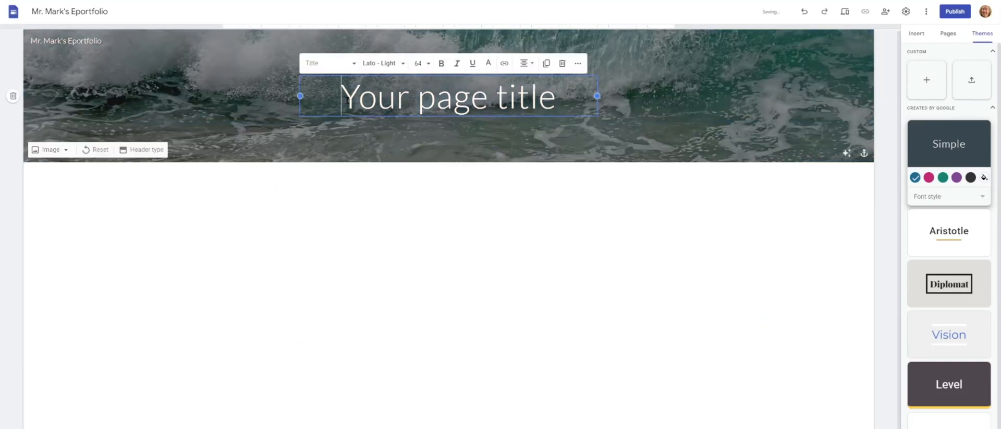
pyautogui.moveTo(315, 102); pyautogui.dragTo(568, 100)
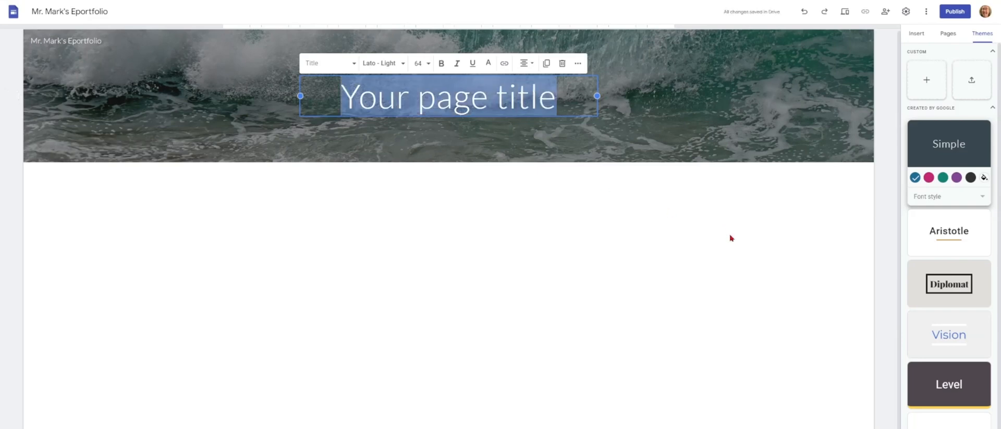
pyautogui.write('Mr')
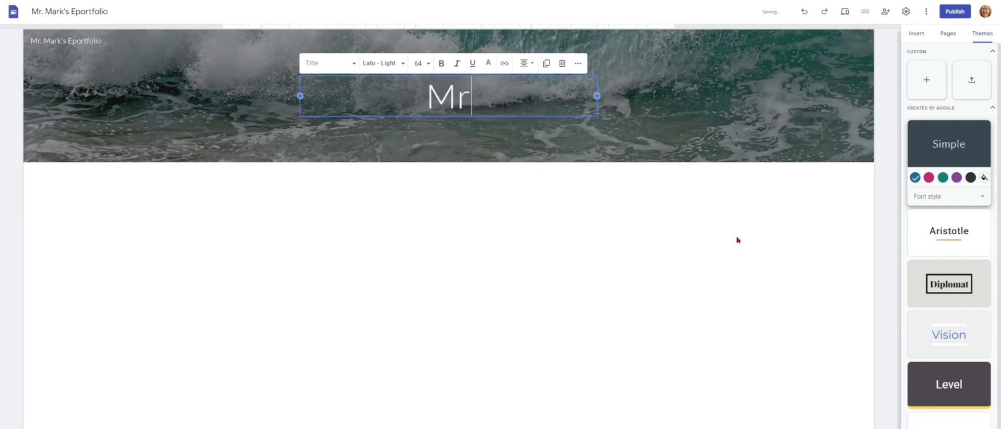
pyautogui.write(". Mark's")
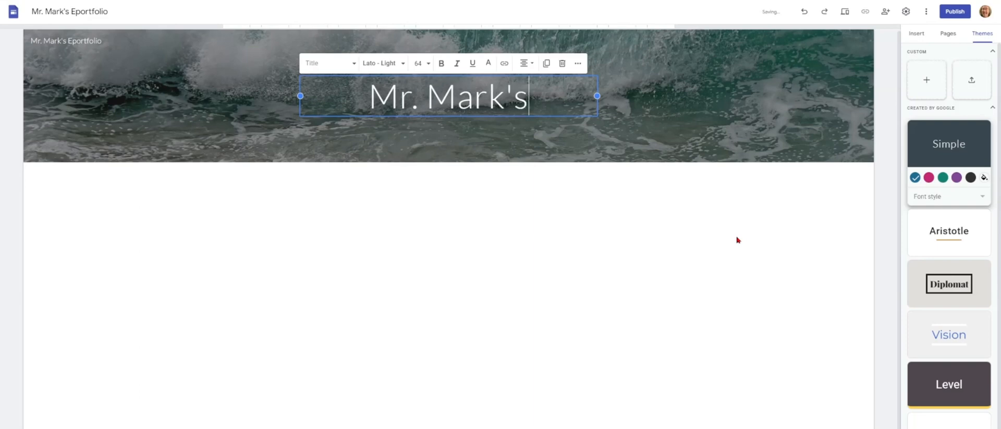
pyautogui.press('Return')
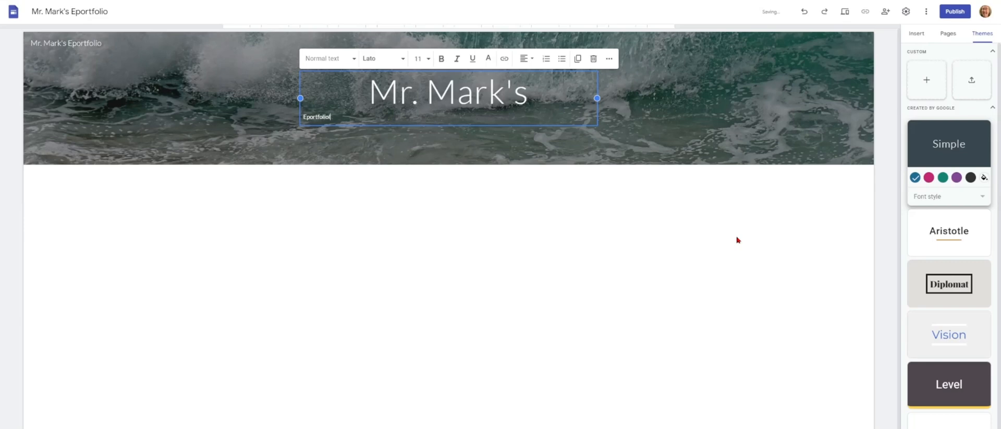
pyautogui.click(416, 92)
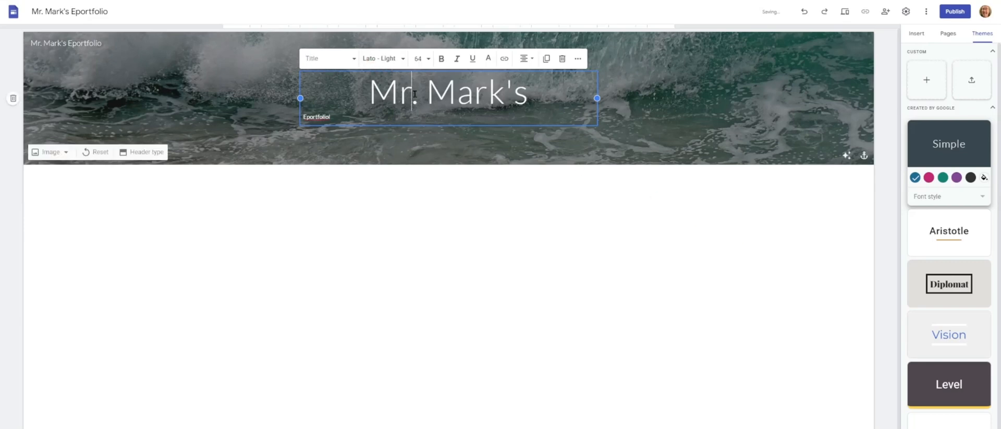
pyautogui.click(316, 58)
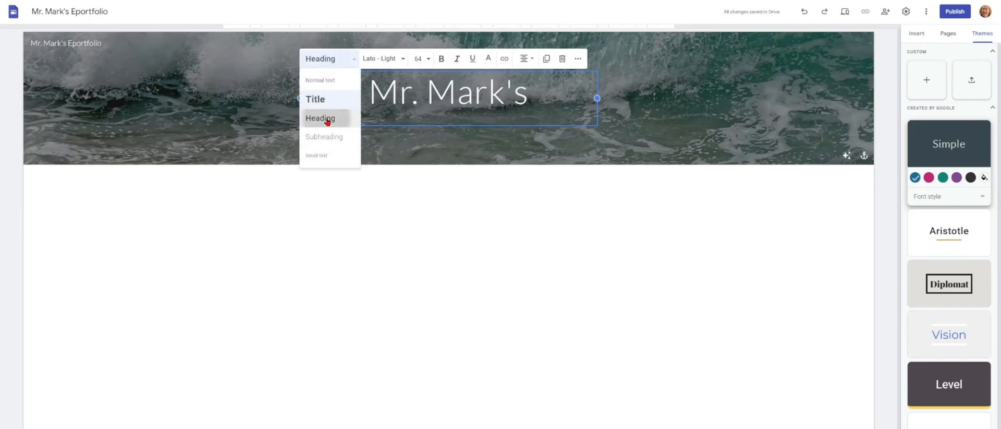
pyautogui.click(324, 117)
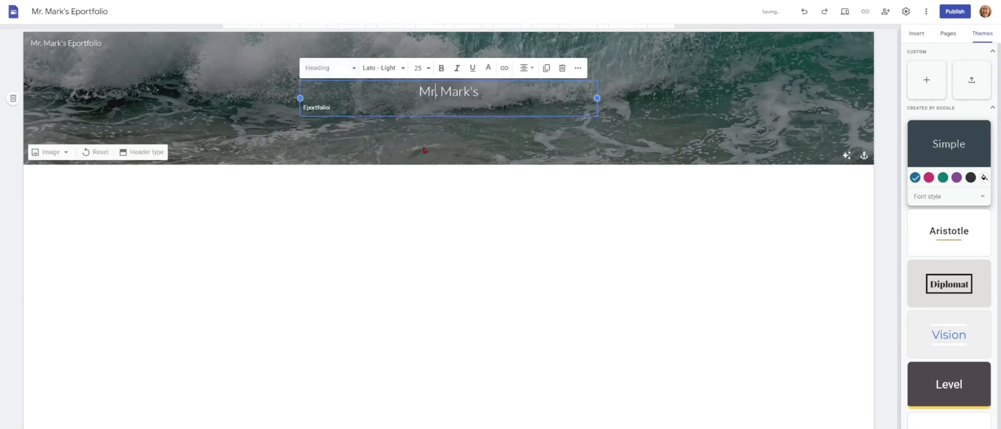
pyautogui.click(323, 68)
pyautogui.click(330, 109)
# - Make the second line a Heading reading 'Eportfolio'
pyautogui.click(366, 121)
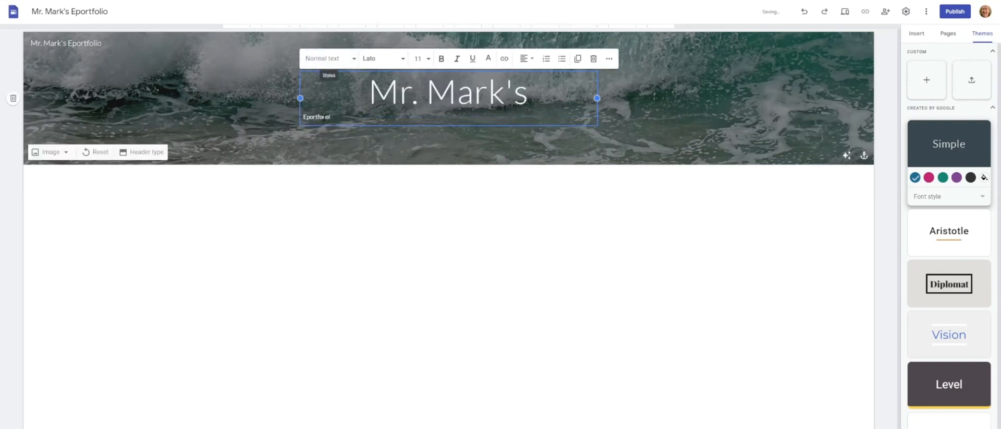
pyautogui.click(319, 59)
pyautogui.click(332, 121)
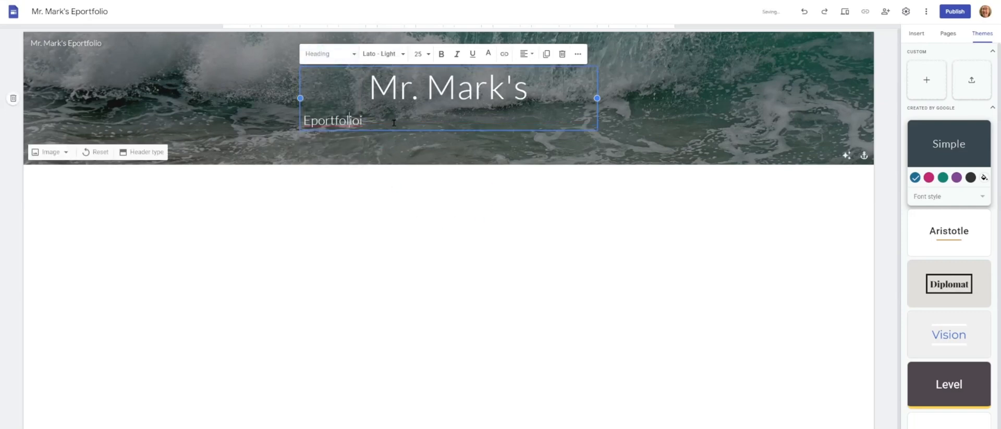
pyautogui.moveTo(393, 122); pyautogui.dragTo(281, 127)
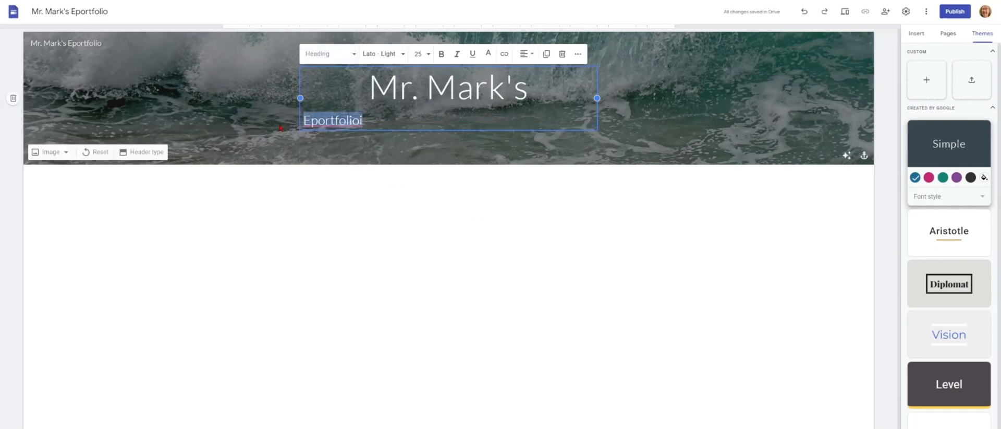
pyautogui.write('Eportfoli')
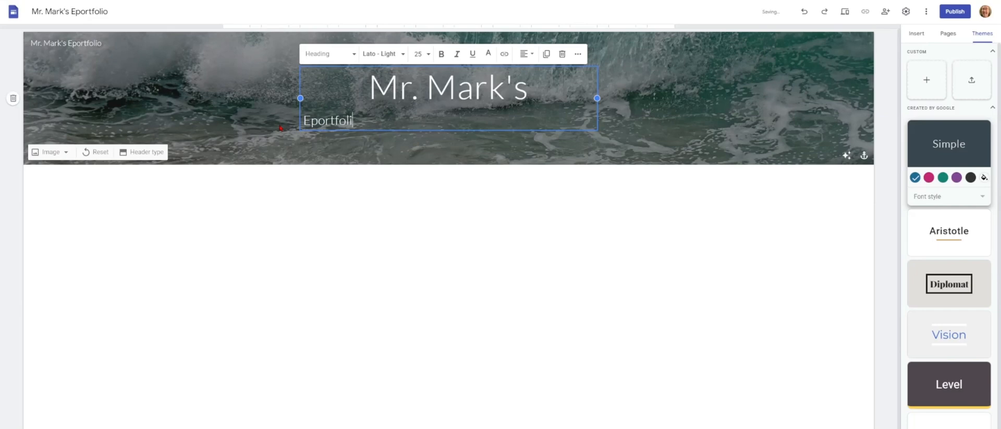
pyautogui.write('o')
# - Center-align the header title text
pyautogui.click(526, 54)
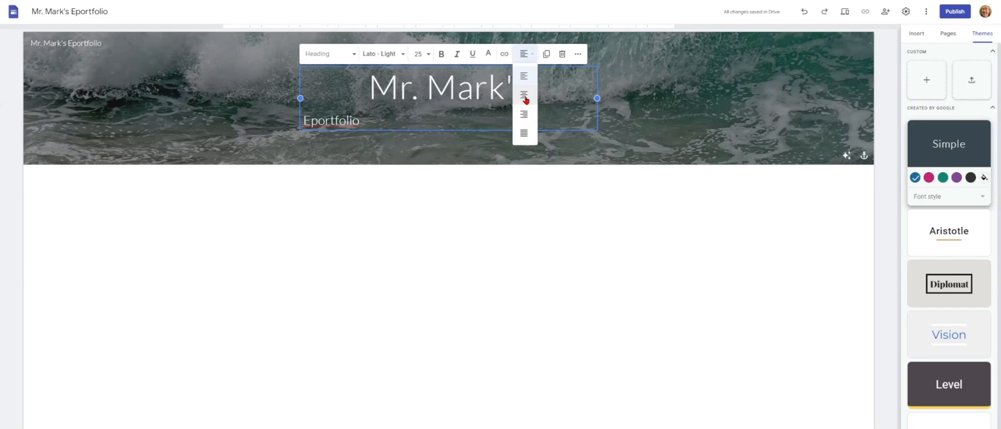
pyautogui.click(524, 96)
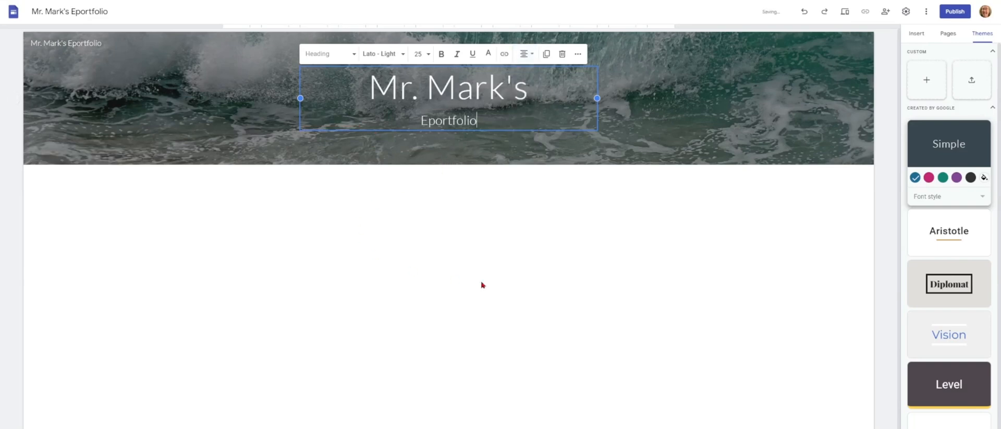
pyautogui.click(395, 291)
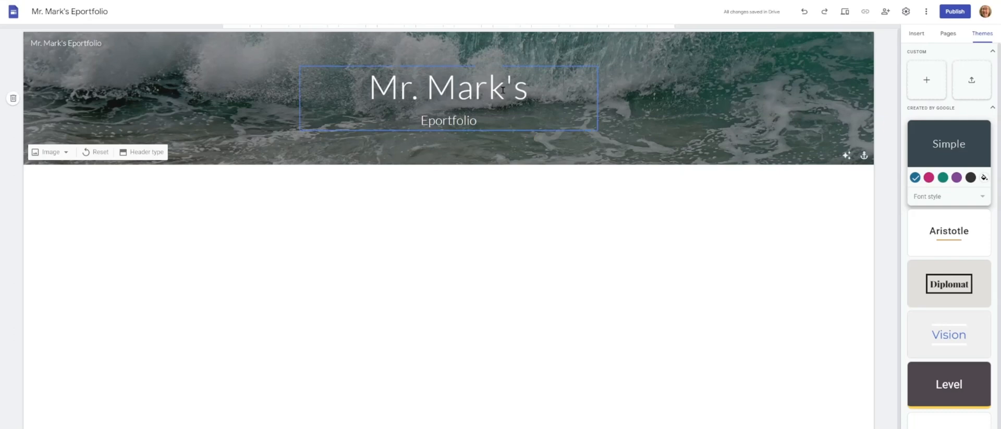
pyautogui.moveTo(505, 89); pyautogui.dragTo(527, 90)
# - Drop the 's from the site title and add a four-line footer: teacher's name, school, Chiang Mai, Thailand, 2023
pyautogui.press('BackSpace')
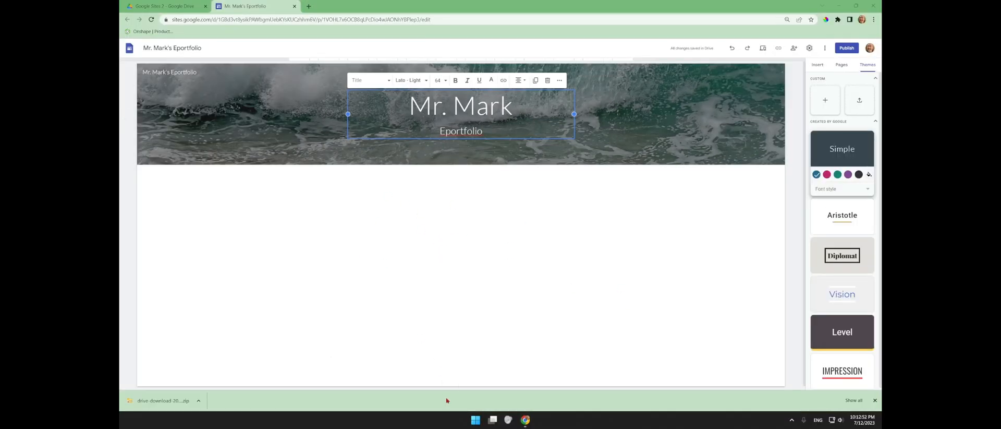
pyautogui.moveTo(456, 387)
pyautogui.click(468, 386)
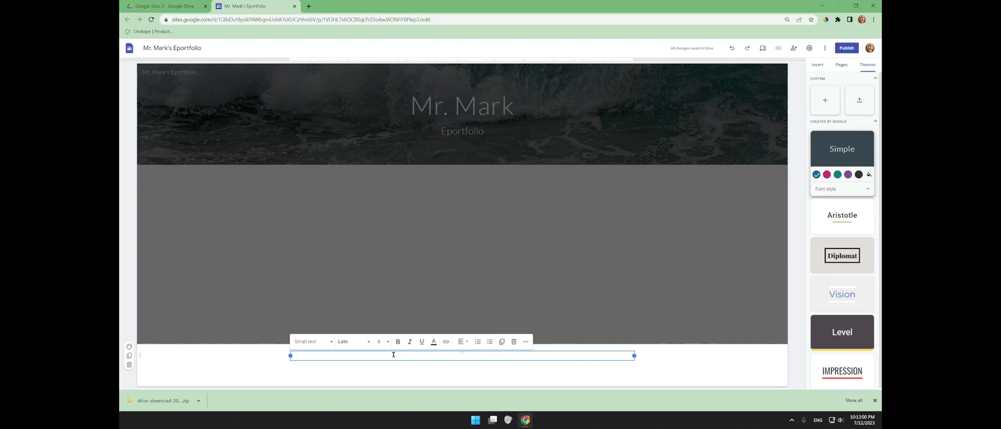
pyautogui.press('Return')
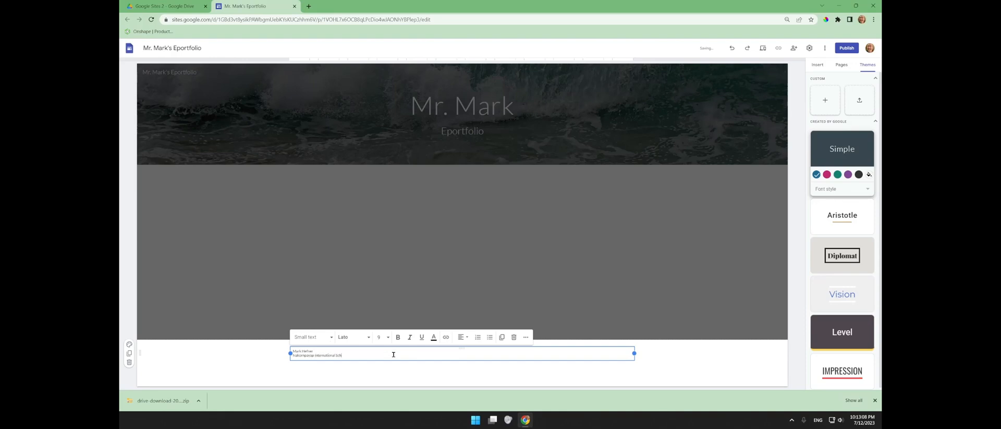
pyautogui.press('Return')
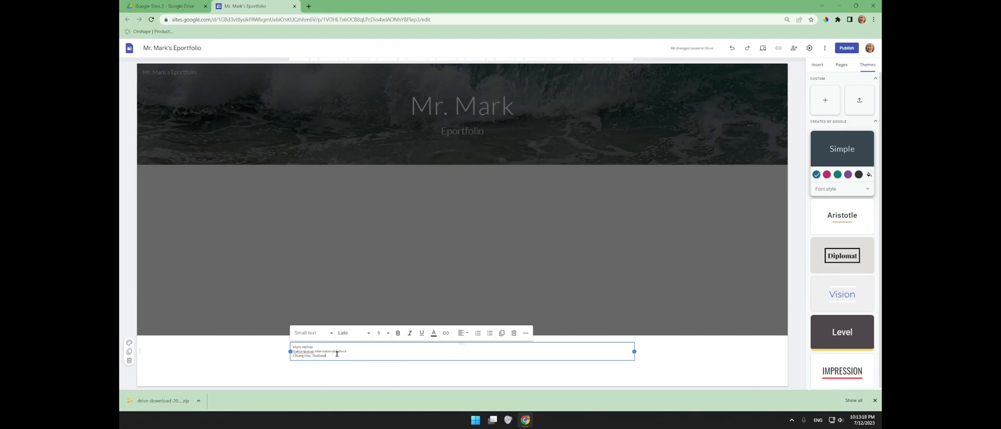
pyautogui.press('Return')
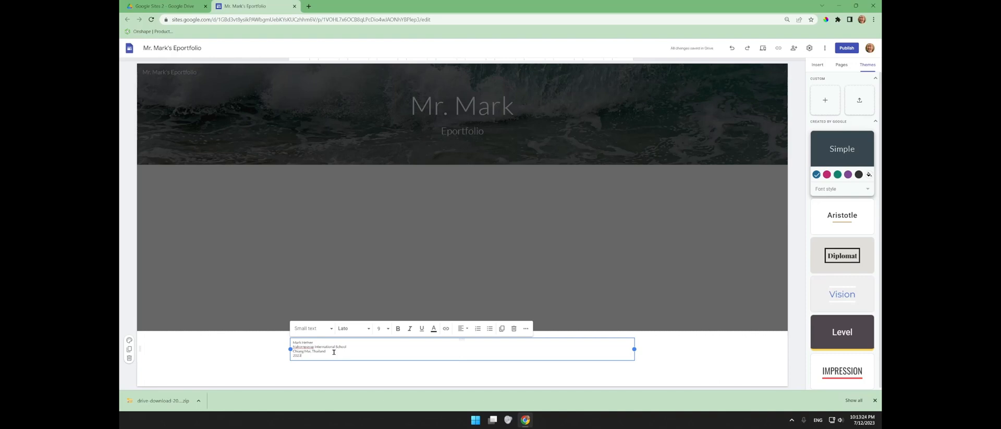
# - Centre the four footer lines and give the footer section a solid blue background (Style 3)
pyautogui.hotkey('ctrl', 'a')
pyautogui.click(467, 328)
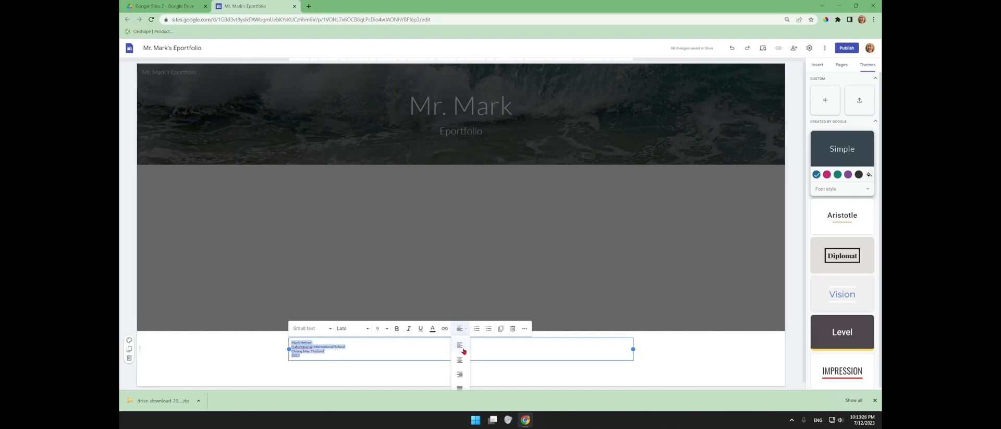
pyautogui.click(461, 349)
pyautogui.click(466, 331)
pyautogui.click(459, 360)
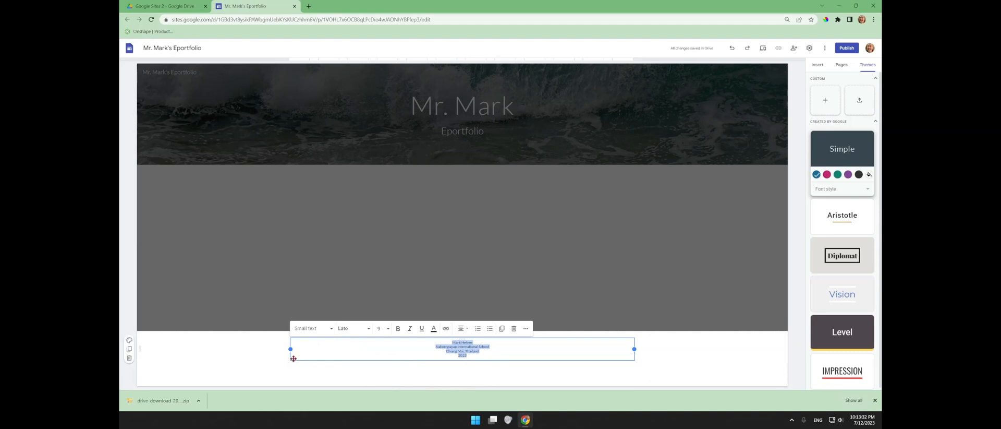
pyautogui.click(226, 357)
pyautogui.click(130, 340)
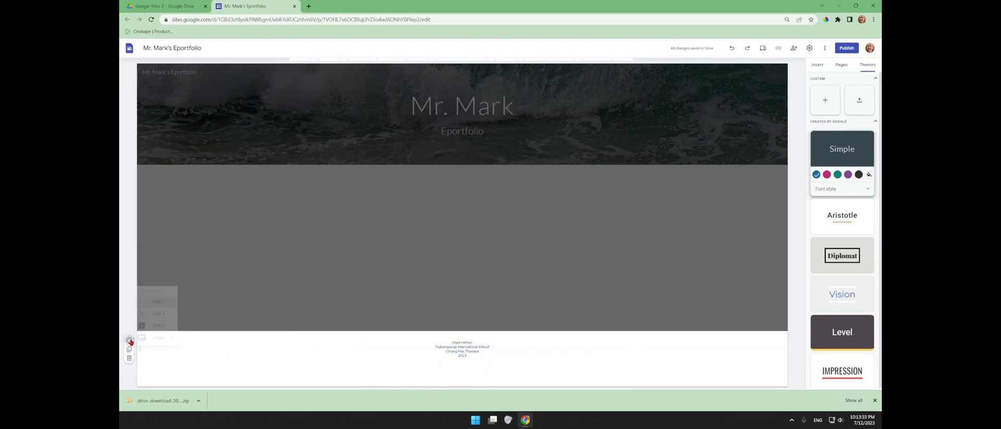
pyautogui.click(156, 325)
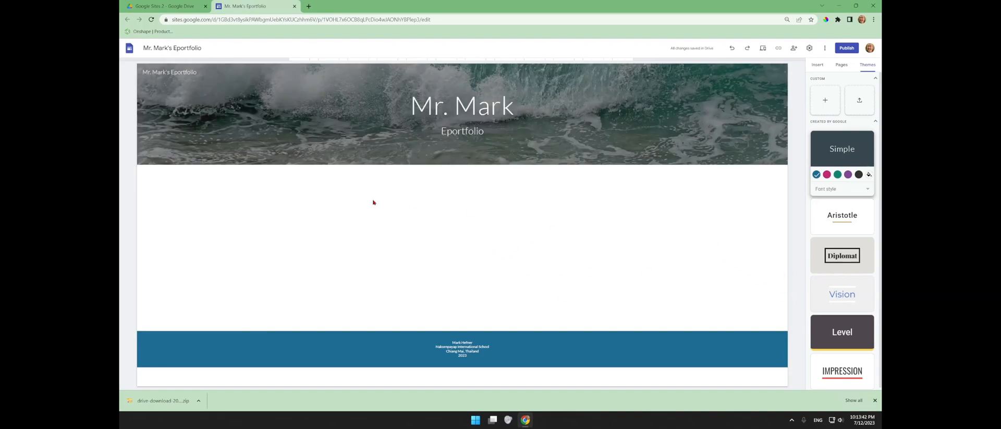
# - Add a 'Welcome' heading in a new section with the blue Style 2 background
pyautogui.doubleClick(516, 204)
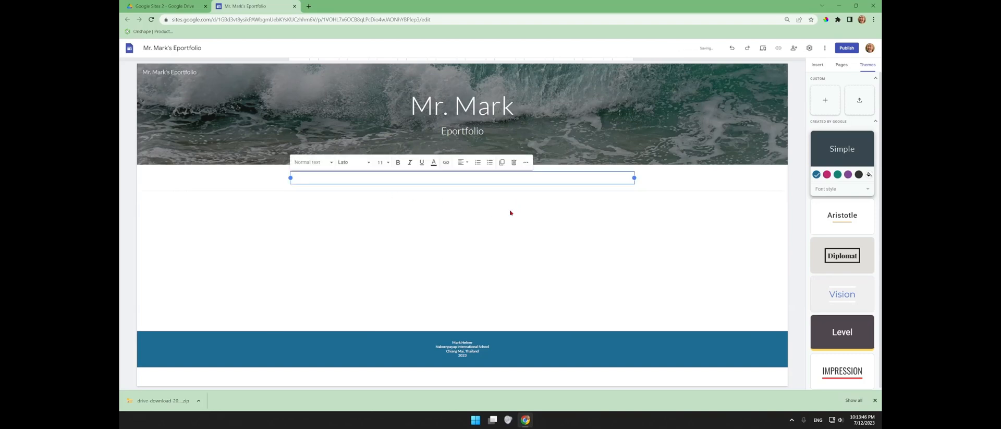
pyautogui.write('Welcome')
pyautogui.click(309, 162)
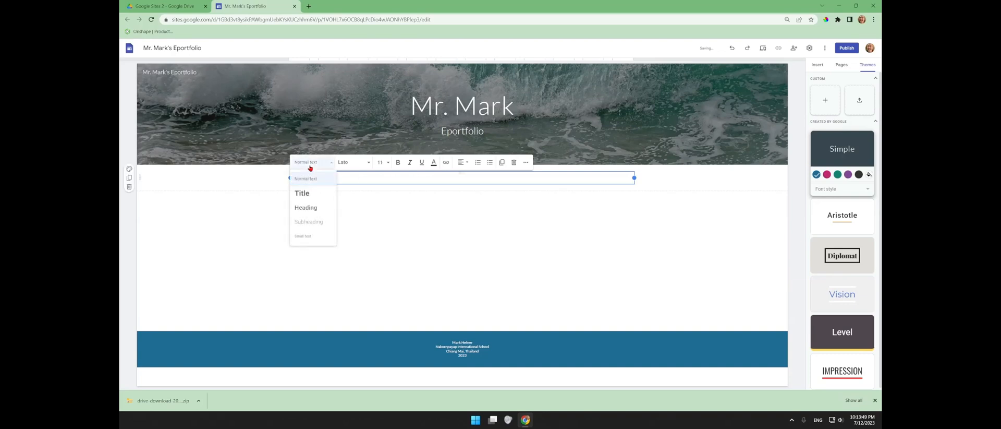
pyautogui.click(313, 207)
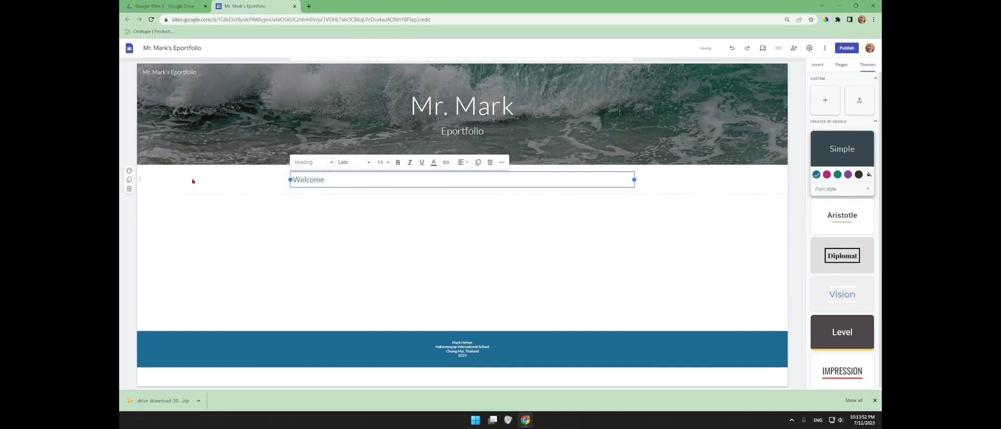
pyautogui.click(129, 171)
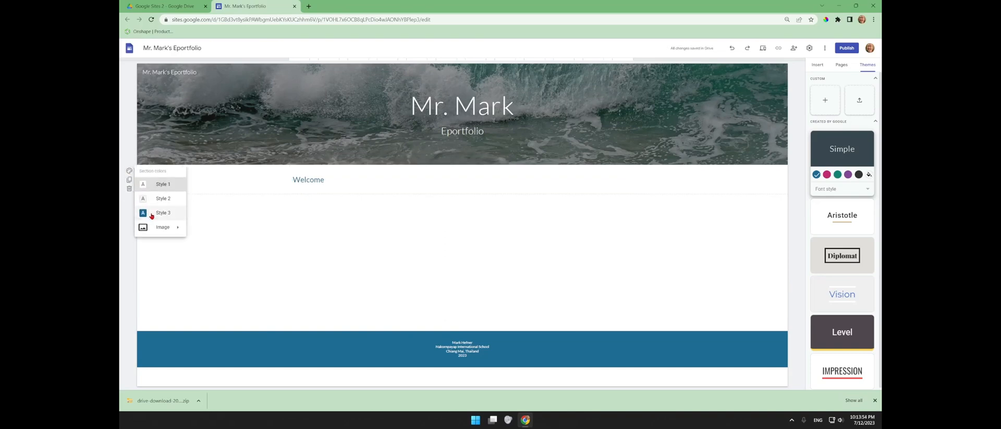
pyautogui.click(151, 211)
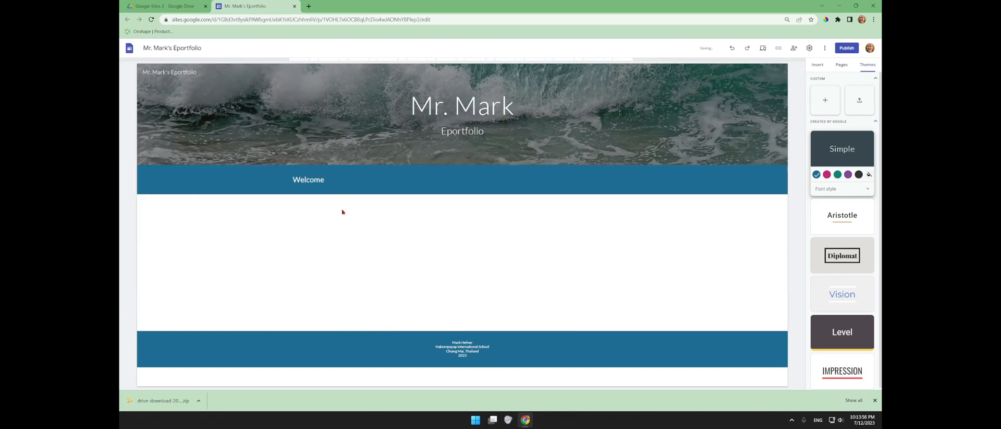
# - Insert a welcome paragraph below and link its final word 'email' to the teacher's e-mail address
pyautogui.doubleClick(368, 240)
pyautogui.click(369, 239)
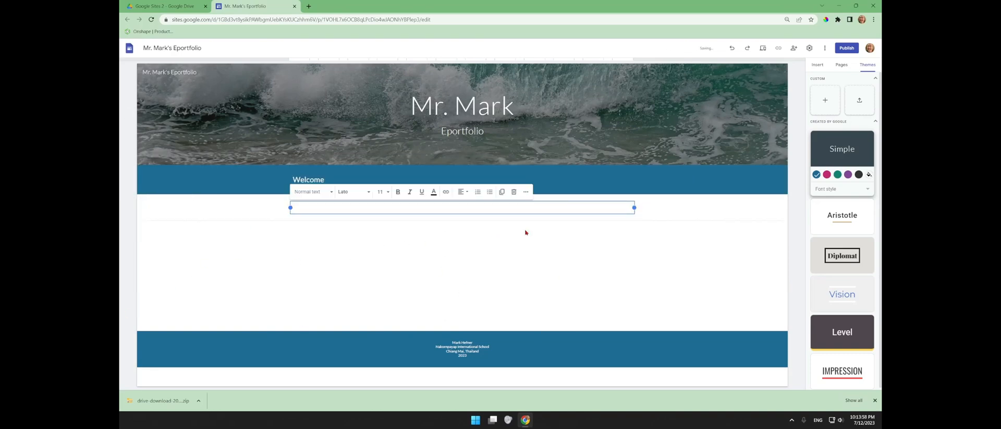
pyautogui.write('Welcome to my websi')
pyautogui.write('ook around. If you have')
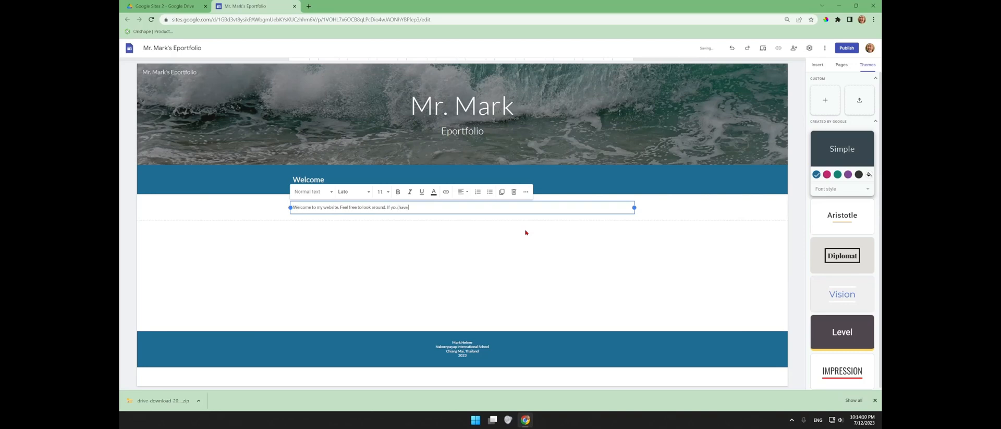
pyautogui.write(' questions, please send me an')
pyautogui.press('Left')
pyautogui.hotkey('shift', 'Left')
pyautogui.hotkey('shift', 'Left')
pyautogui.hotkey('shift', 'Left')
pyautogui.hotkey('shift', 'Left')
pyautogui.hotkey('shift', 'Left')
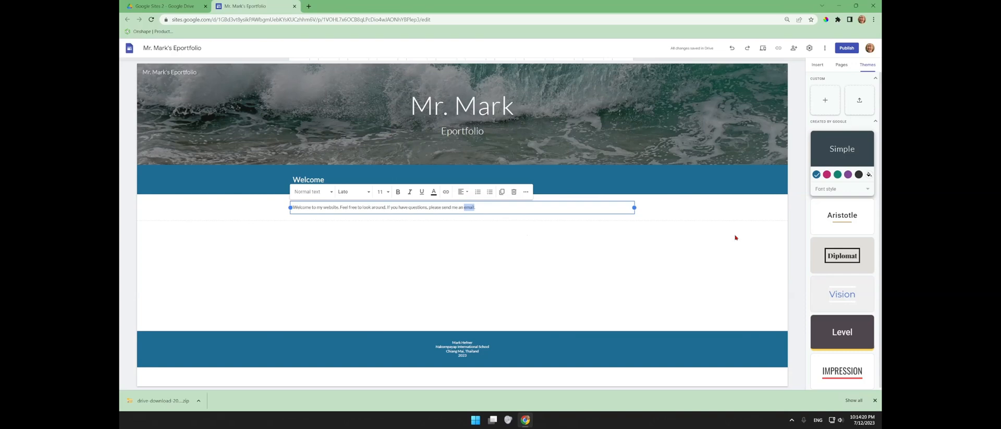
pyautogui.hotkey('ctrl', 'k')
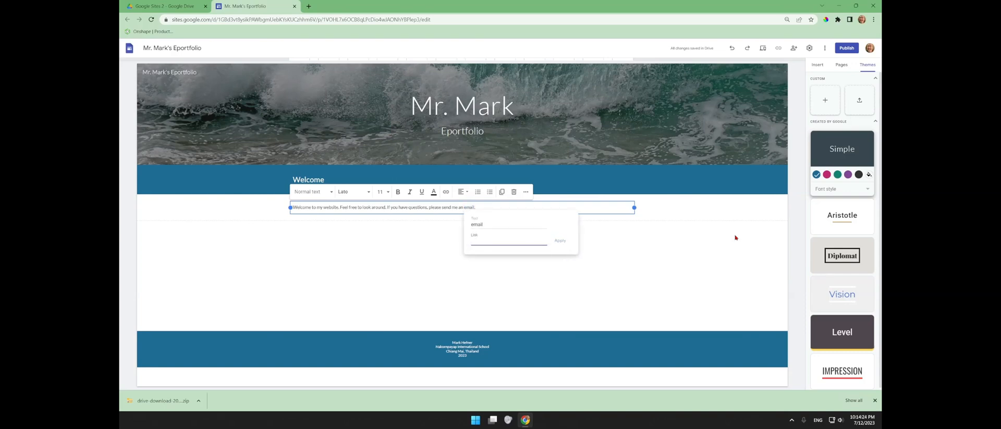
pyautogui.press('Return')
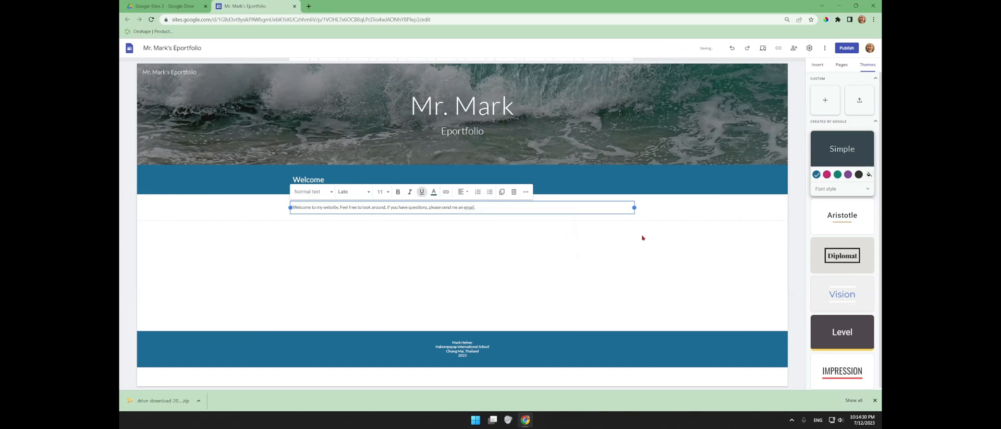
# - Centre the welcome paragraph and make it italic
pyautogui.click(461, 191)
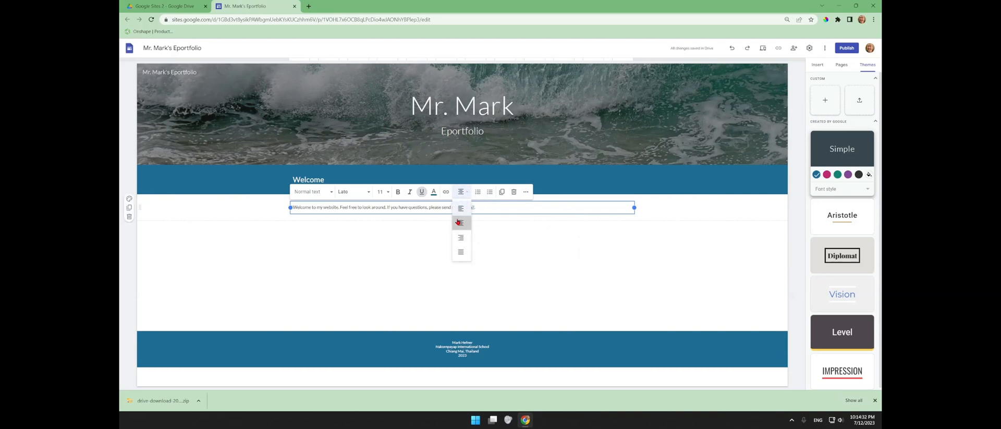
pyautogui.click(458, 221)
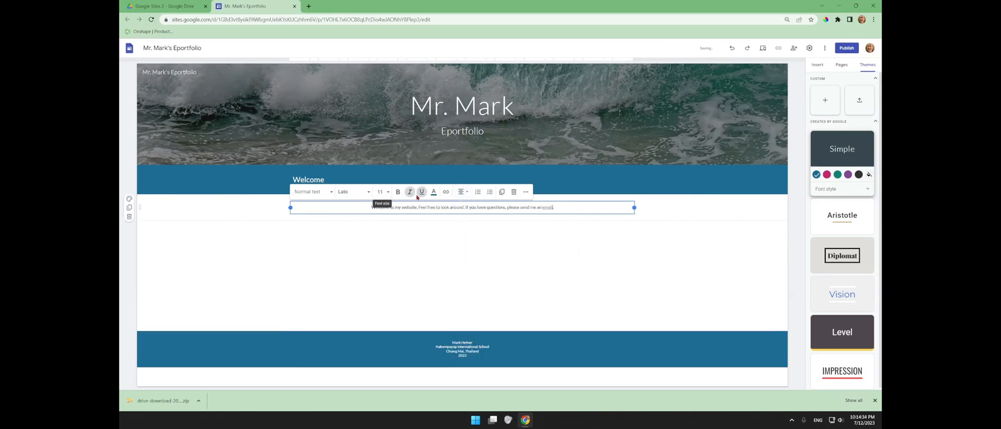
pyautogui.tripleClick(567, 210)
pyautogui.click(410, 191)
pyautogui.click(501, 250)
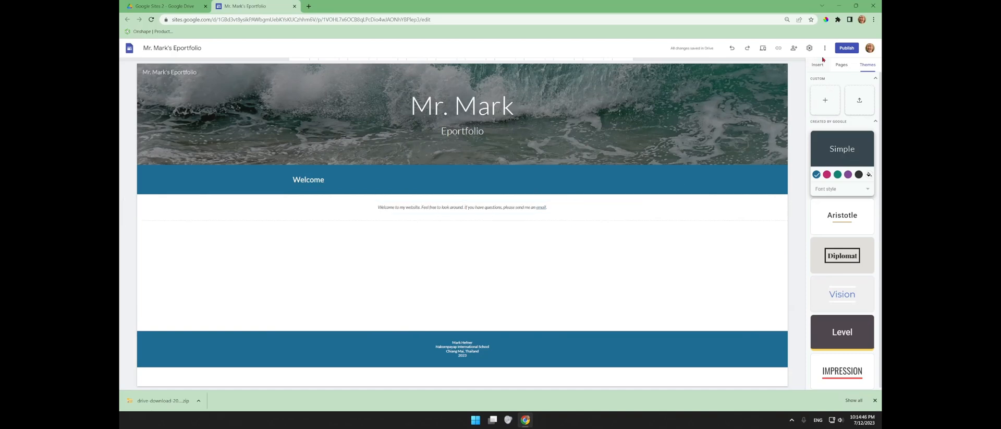
# - Publish the site at mrmarkseportfolio, viewable by the public with draft access restricted
pyautogui.click(843, 49)
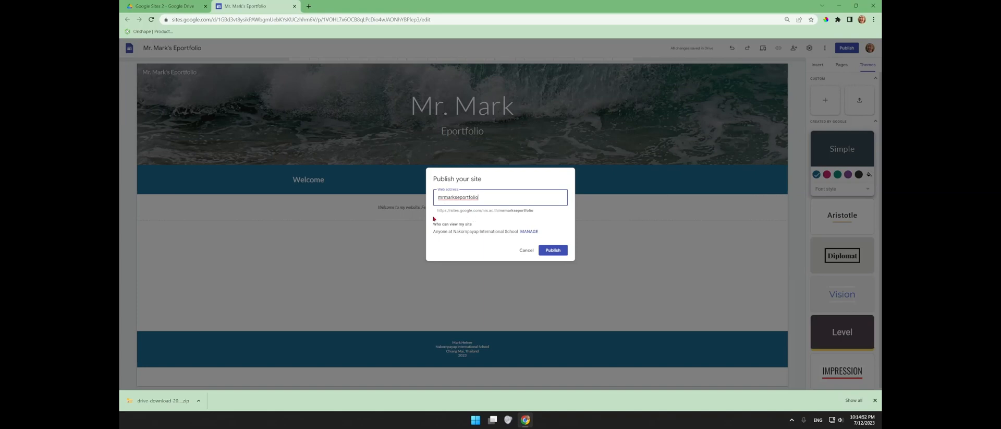
pyautogui.moveTo(437, 210); pyautogui.dragTo(500, 210)
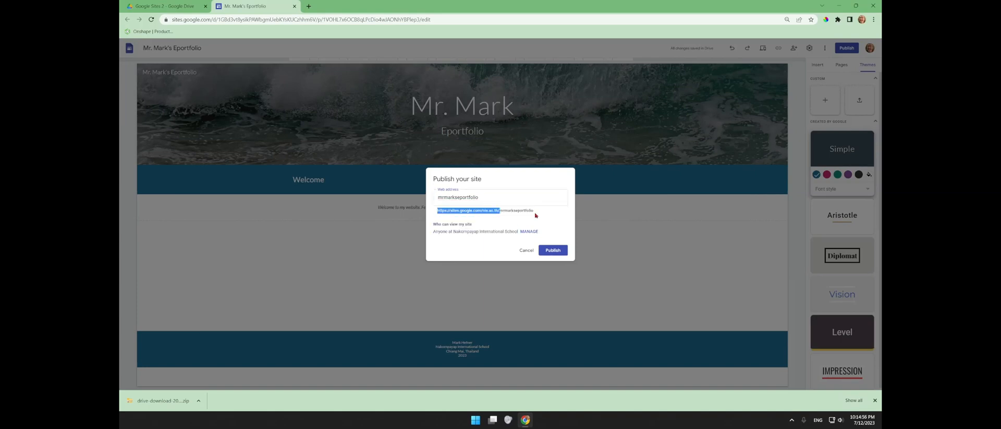
pyautogui.moveTo(536, 213); pyautogui.dragTo(532, 212)
pyautogui.click(531, 231)
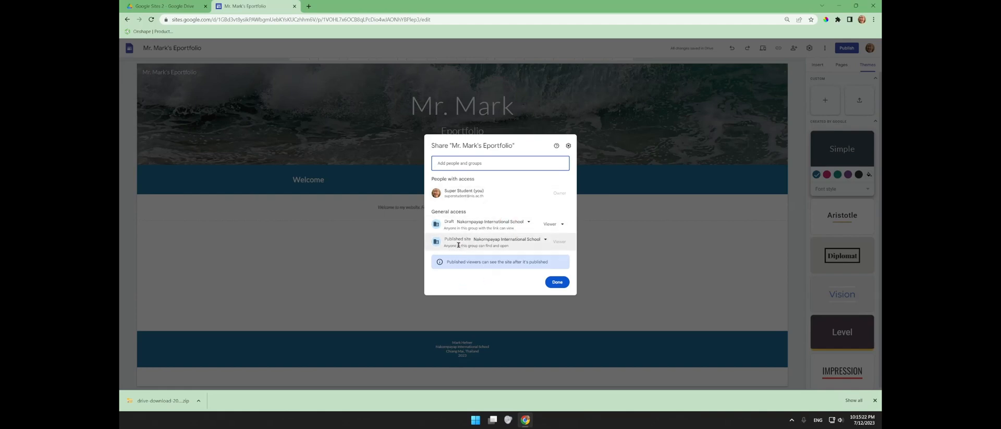
pyautogui.click(528, 240)
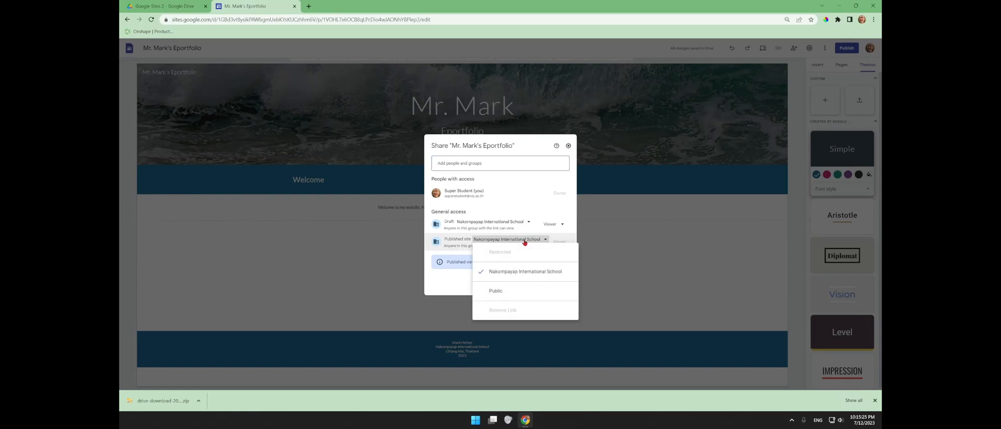
pyautogui.click(498, 291)
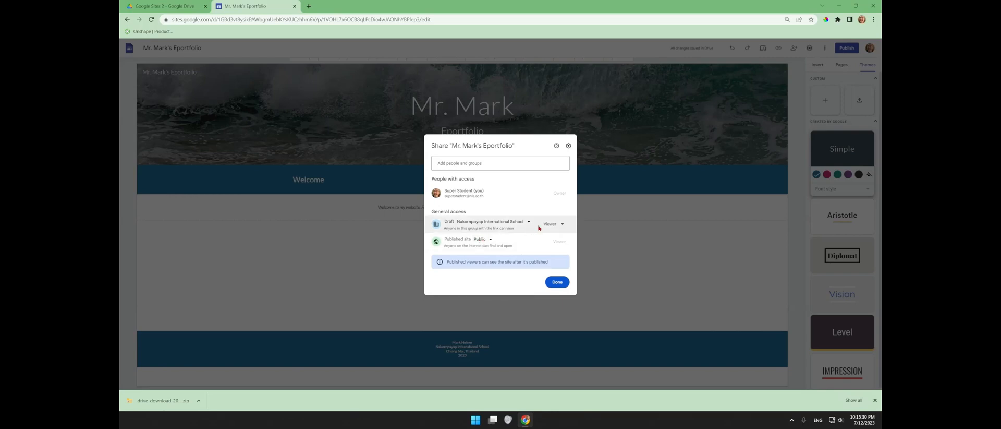
pyautogui.click(498, 223)
pyautogui.click(485, 234)
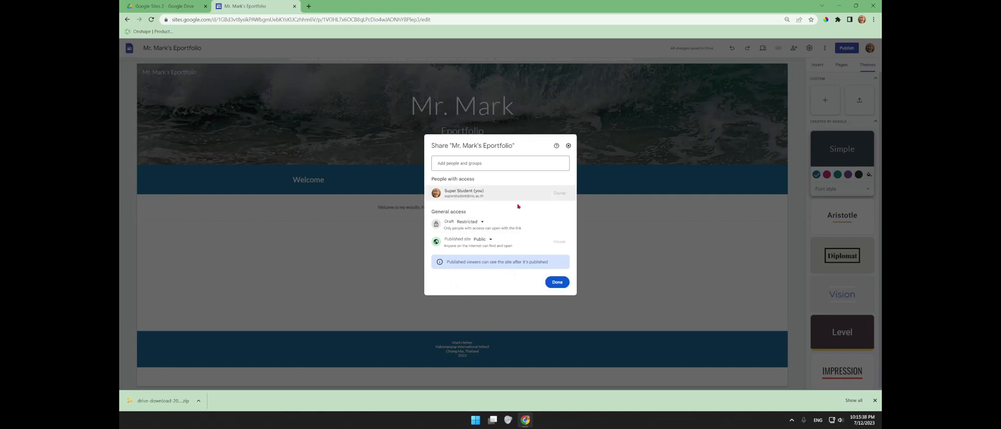
pyautogui.click(558, 282)
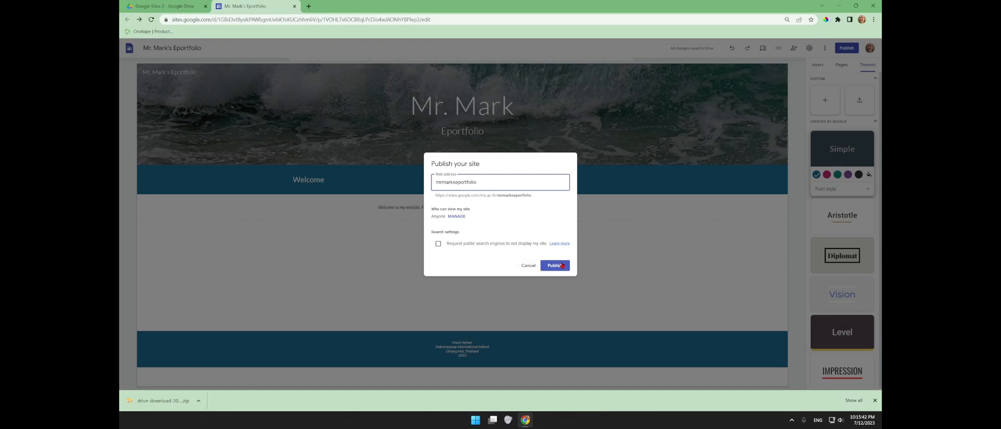
pyautogui.click(553, 266)
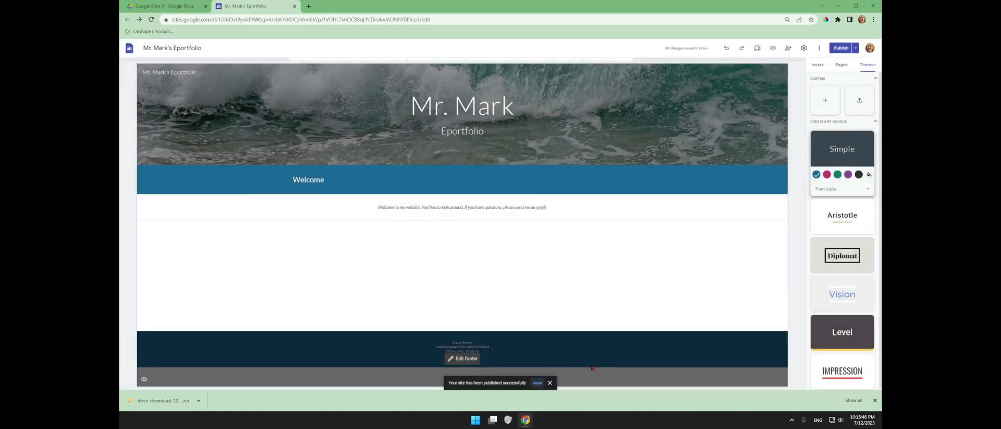
# - View the published site in a new tab, then show the editor's Pages list
pyautogui.click(536, 384)
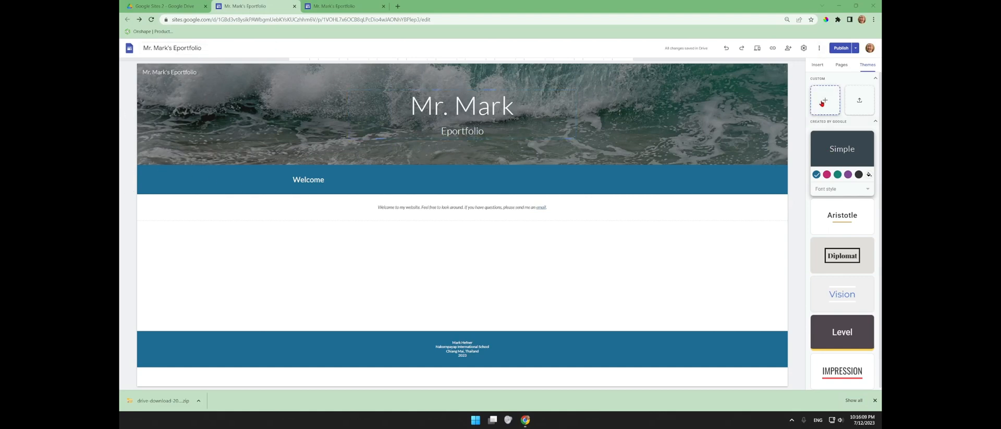
pyautogui.click(841, 66)
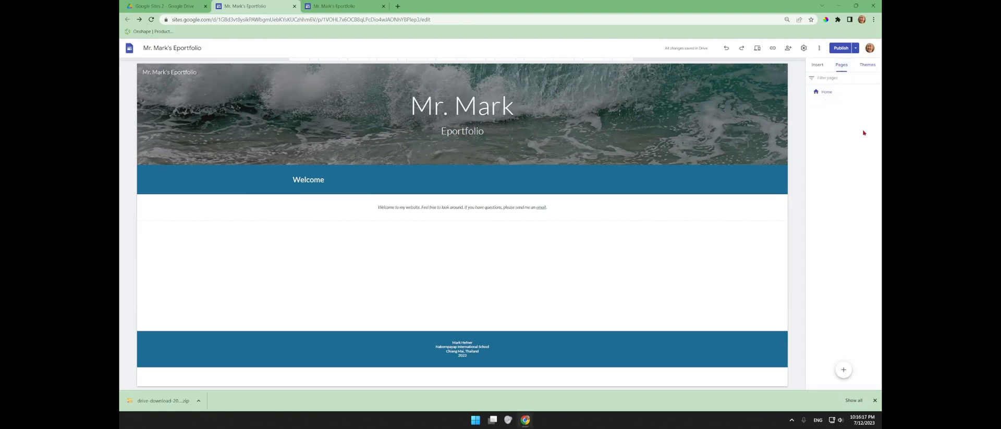
pyautogui.moveTo(843, 369)
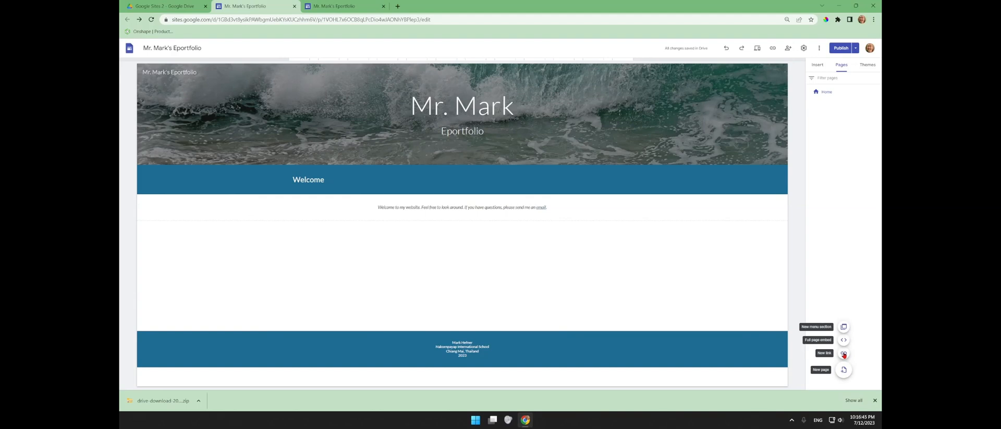
pyautogui.click(844, 354)
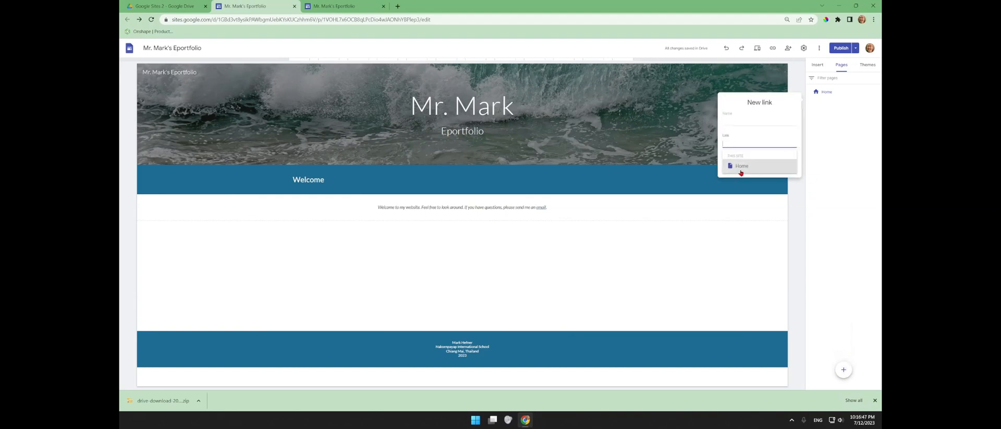
pyautogui.click(735, 120)
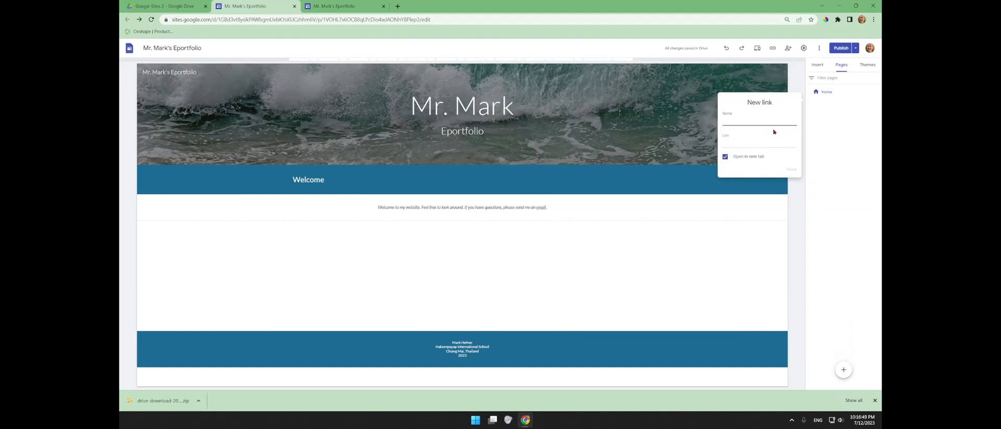
pyautogui.write('Nakornpayap International School')
pyautogui.press('Tab')
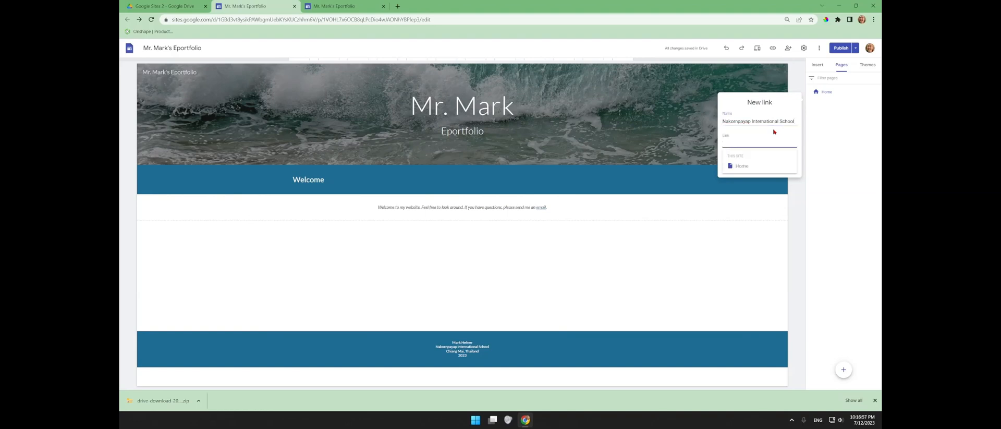
pyautogui.write('www.nis.ac.th')
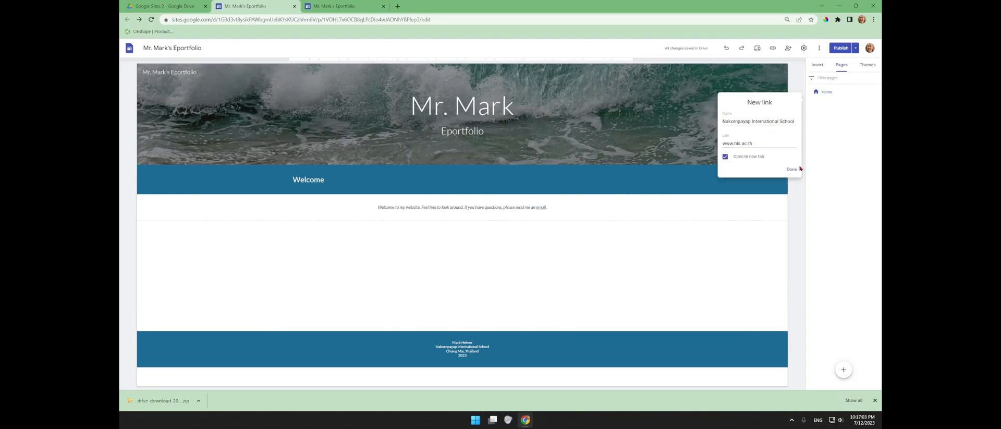
pyautogui.click(792, 170)
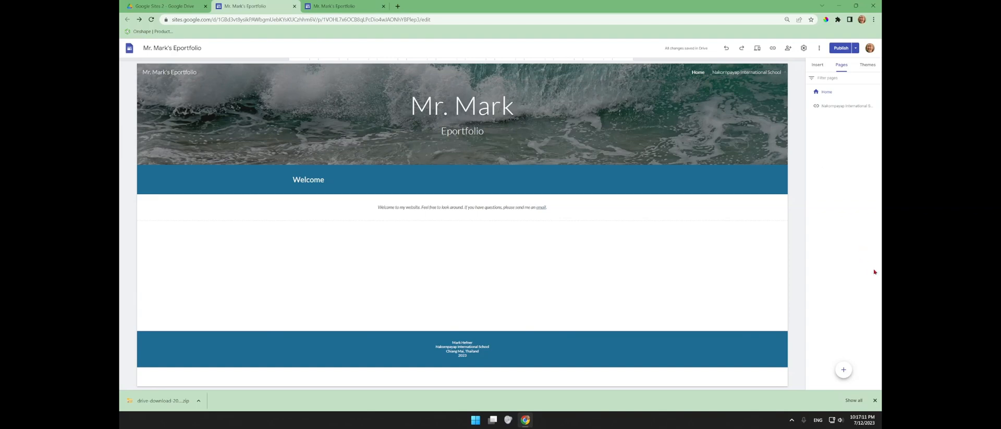
# - Add a new site page titled '2023-2024 (G6)' from the Pages panel
pyautogui.moveTo(843, 370)
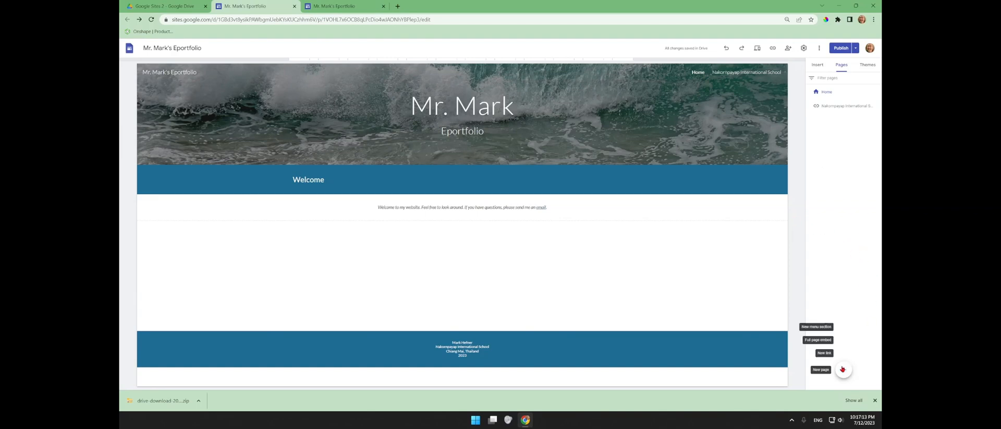
pyautogui.click(844, 370)
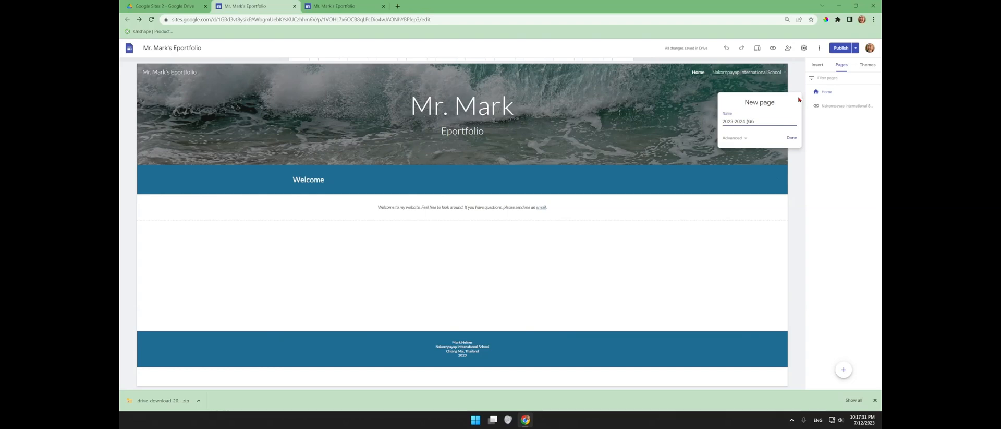
pyautogui.click(791, 138)
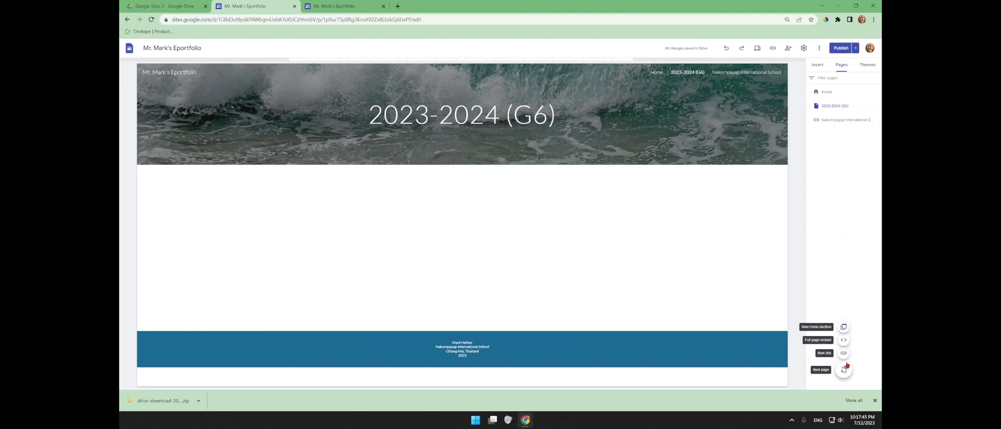
pyautogui.moveTo(844, 369)
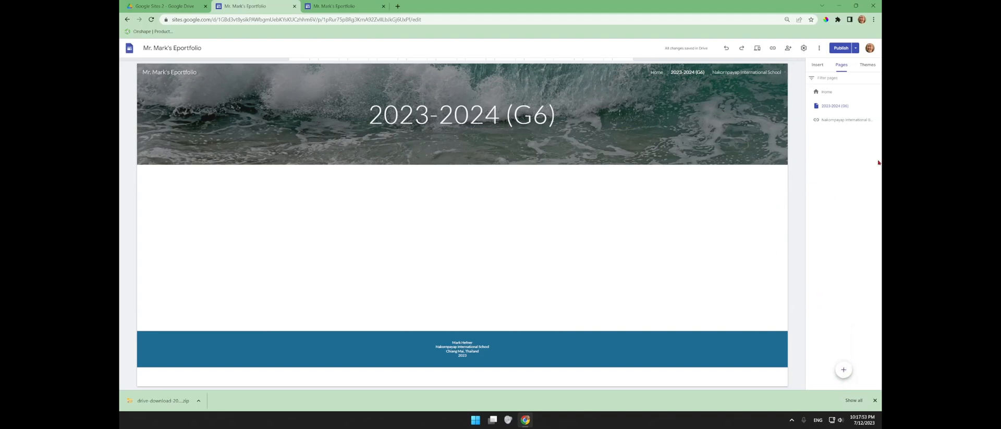
pyautogui.moveTo(880, 118)
# - Add Music and CS&DL subpages under the 2023-2024 (G6) page
pyautogui.click(879, 105)
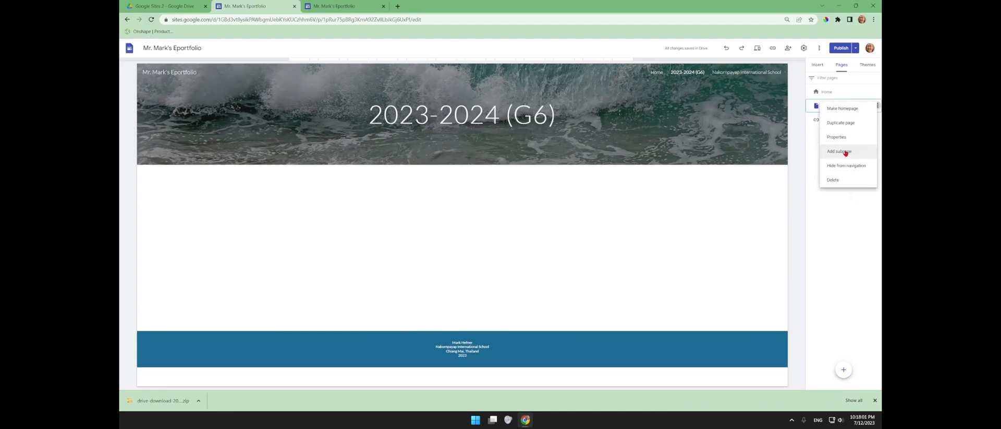
pyautogui.click(879, 105)
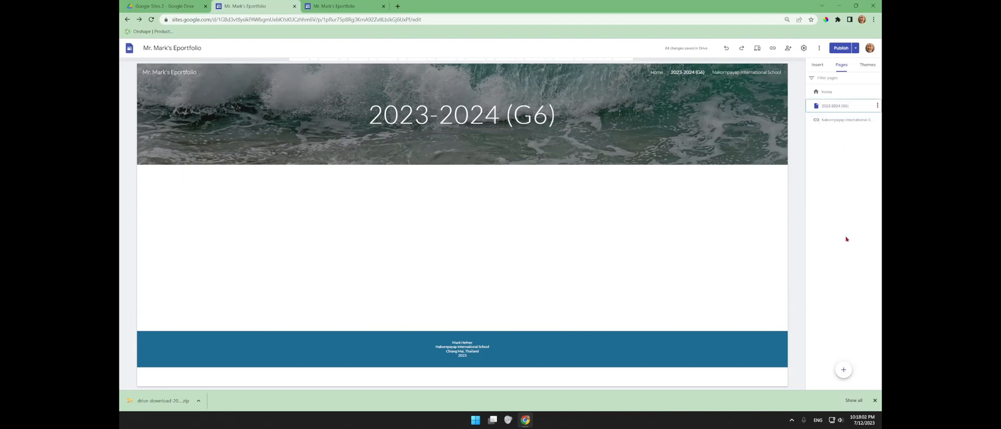
pyautogui.click(879, 105)
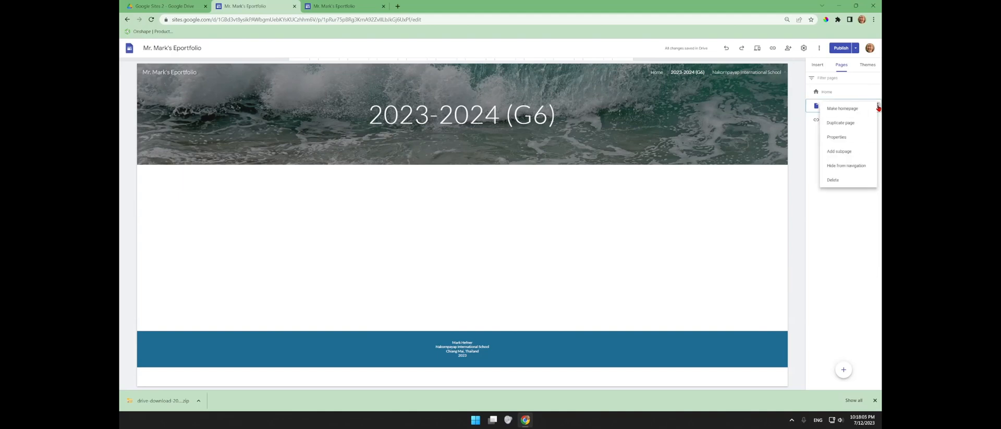
pyautogui.click(838, 151)
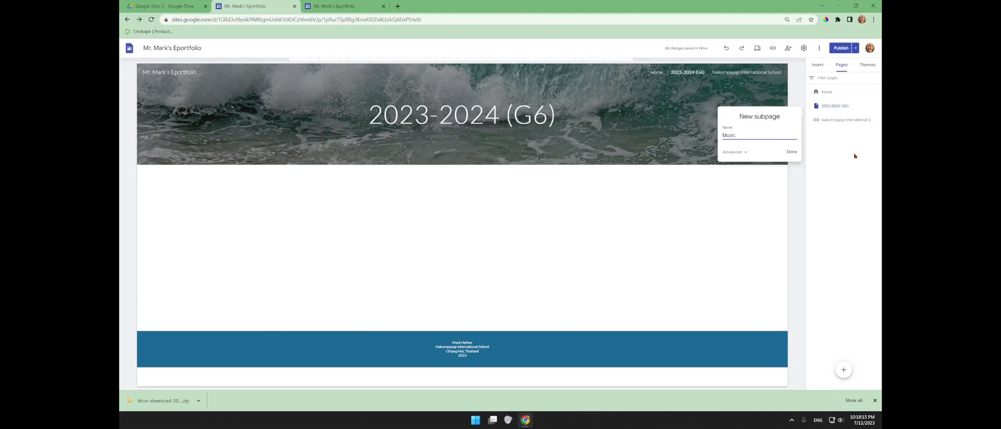
pyautogui.click(791, 151)
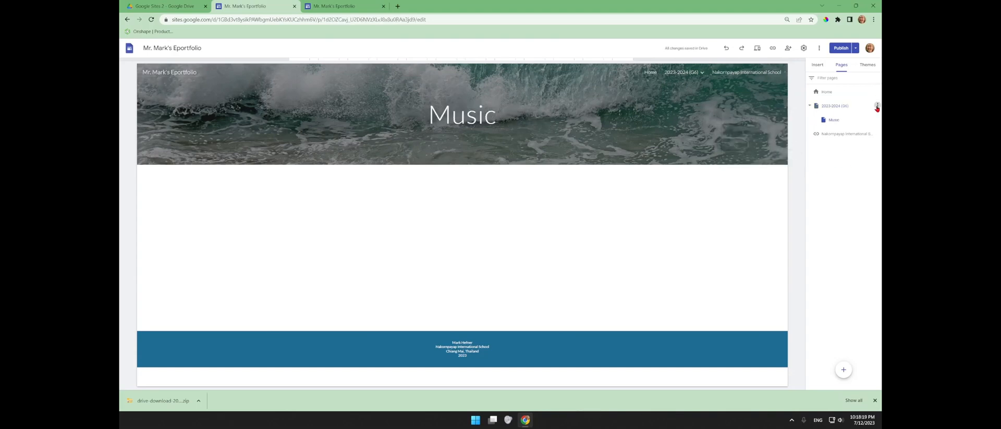
pyautogui.click(878, 107)
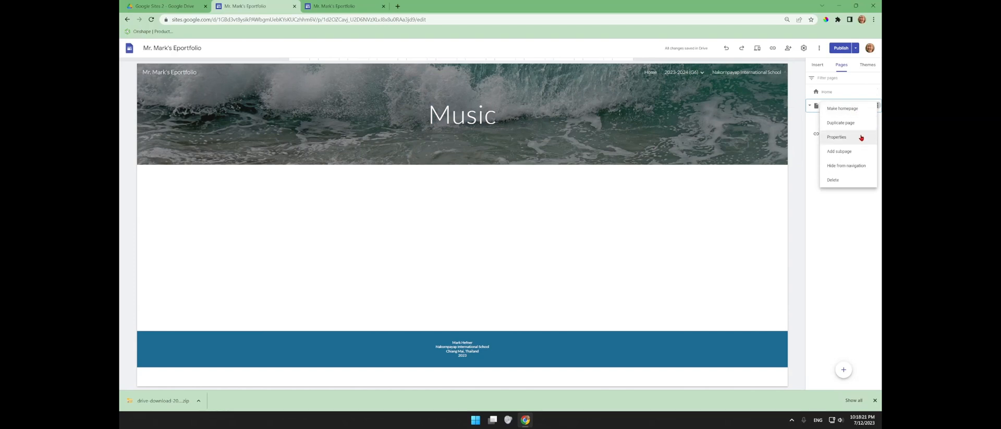
pyautogui.click(852, 154)
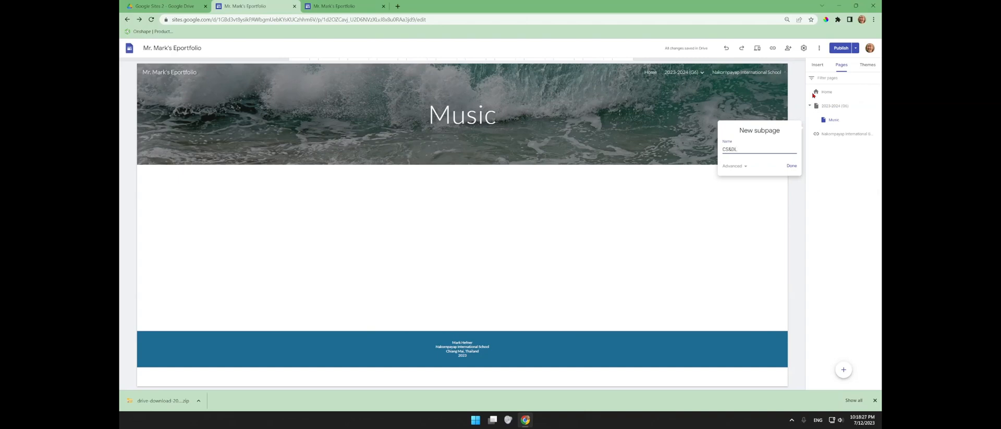
pyautogui.press('Return')
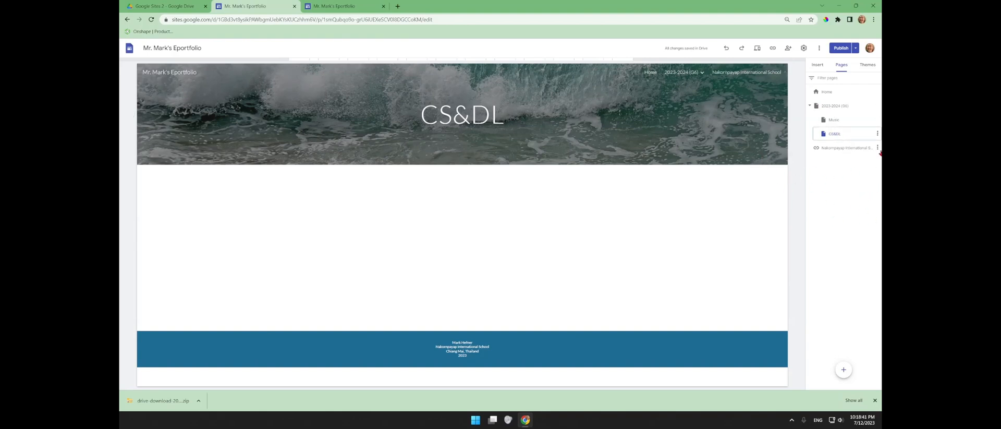
# - Add an Essay subpage nested under CS&DL
pyautogui.click(878, 133)
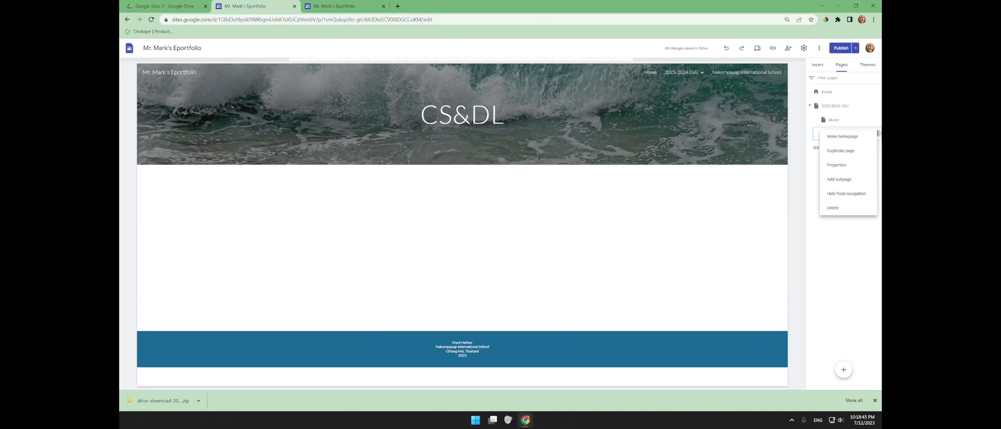
pyautogui.click(868, 180)
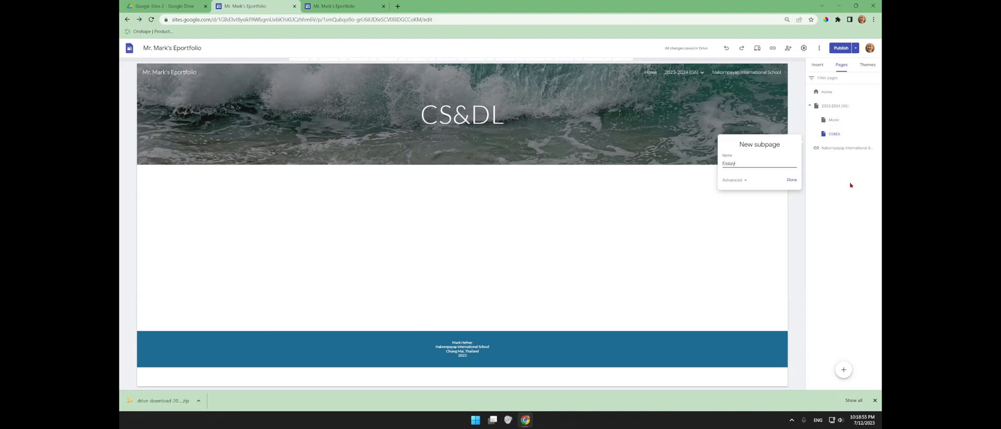
pyautogui.click(792, 180)
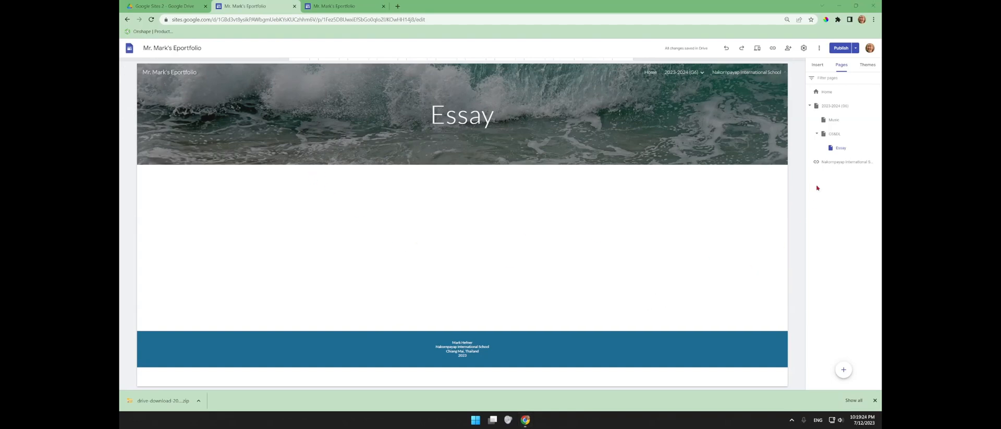
# - Publish the new pages and school link, then view the live site in a new tab
pyautogui.click(841, 48)
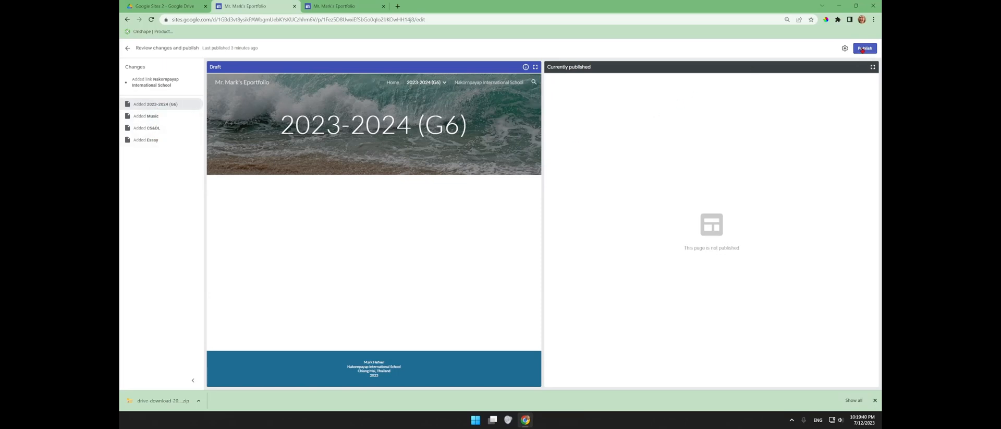
pyautogui.click(865, 49)
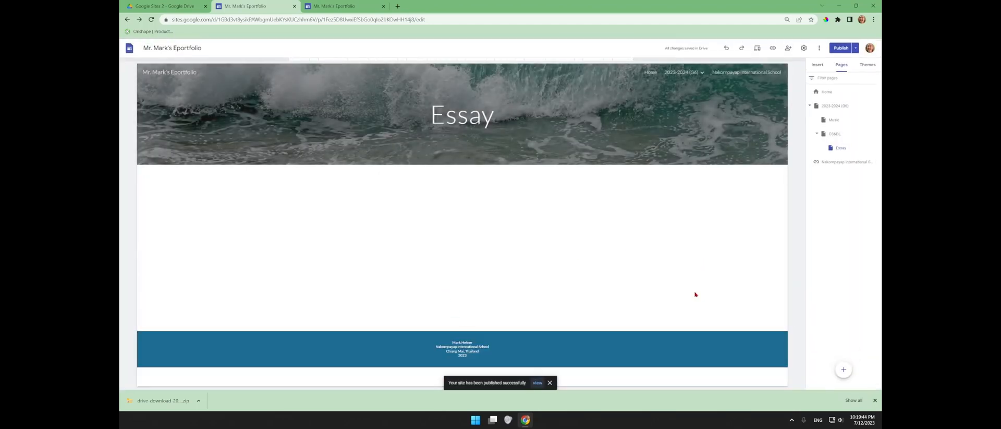
pyautogui.click(537, 384)
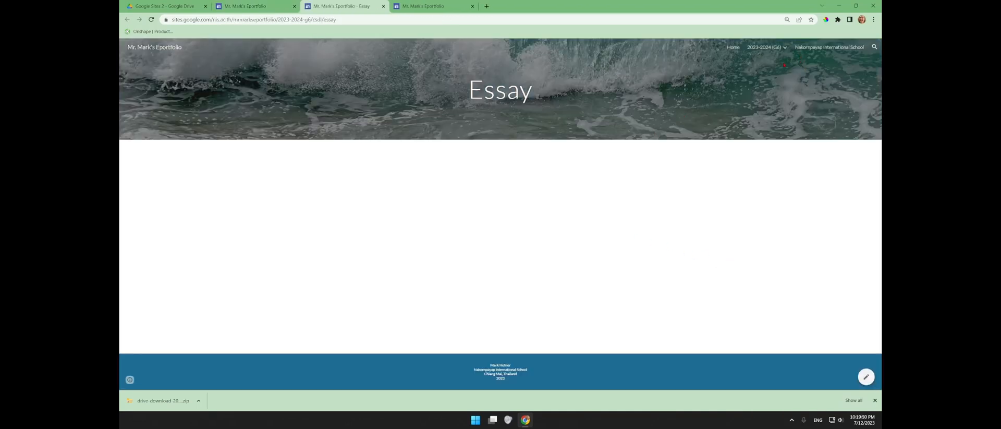
# - Check the live Essay page, school link and Home page, then return to the editor tab
pyautogui.moveTo(777, 48)
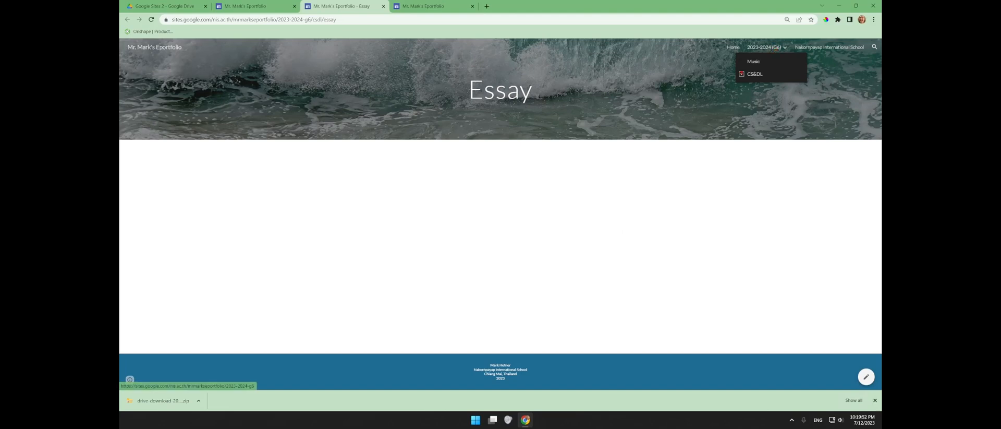
pyautogui.click(742, 73)
pyautogui.click(827, 48)
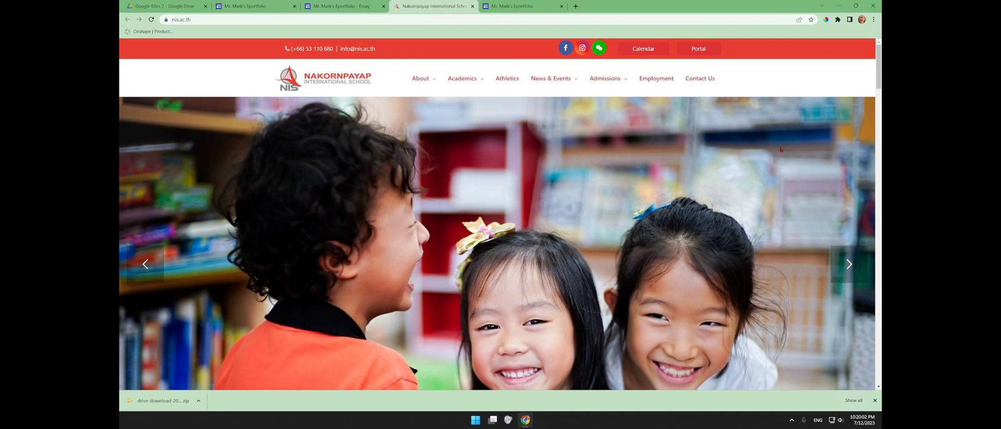
pyautogui.click(345, 6)
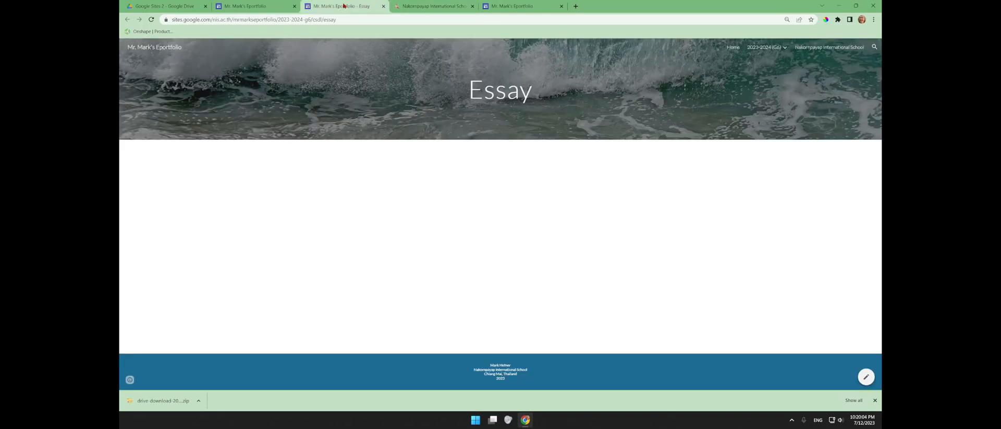
pyautogui.click(256, 7)
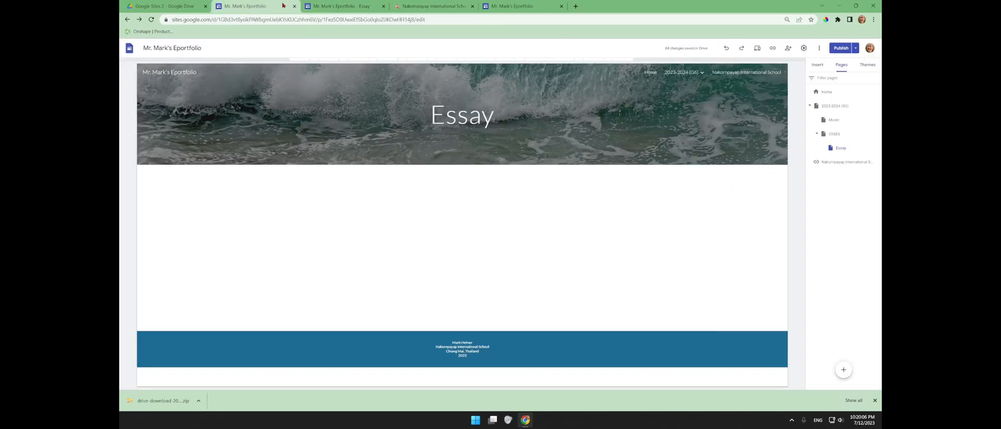
pyautogui.click(334, 7)
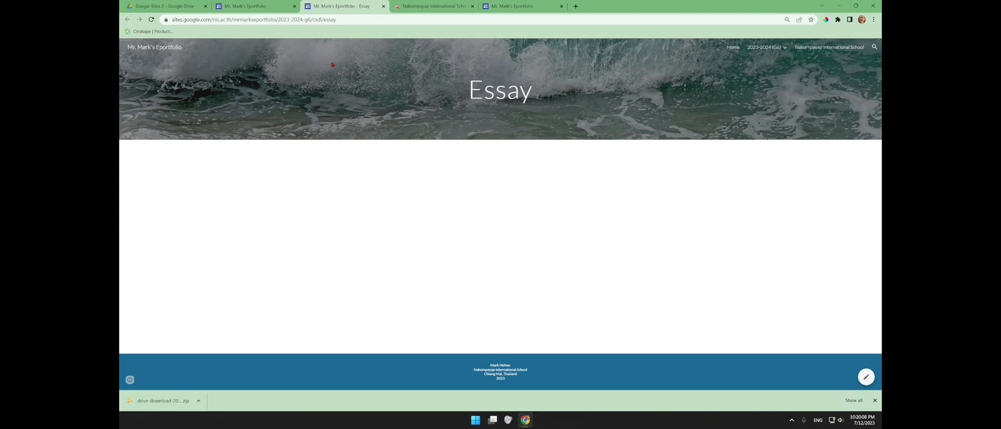
pyautogui.click(158, 49)
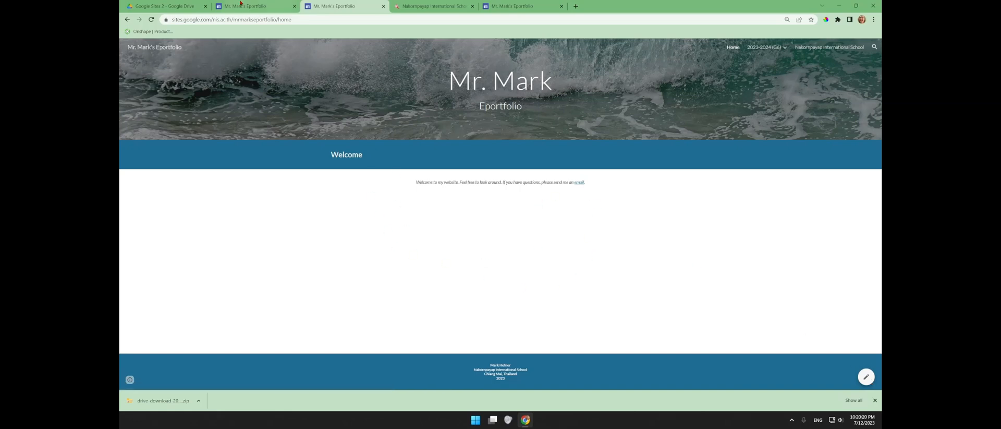
pyautogui.click(258, 5)
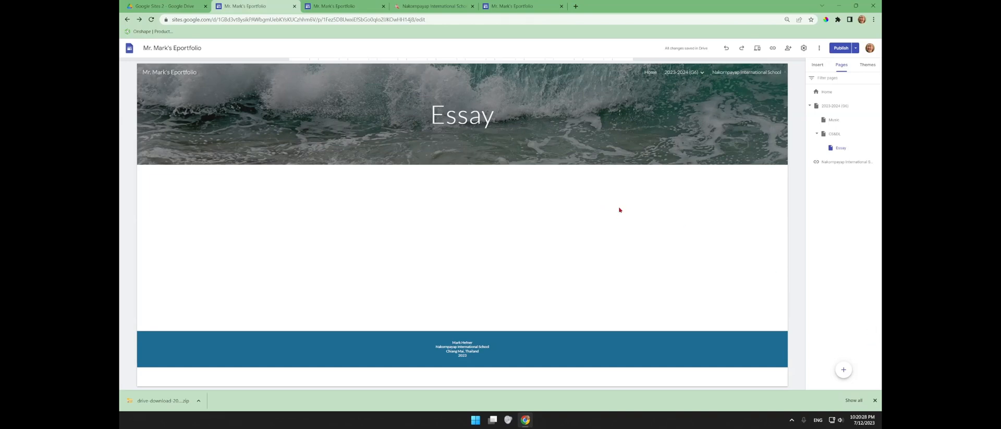
pyautogui.click(829, 92)
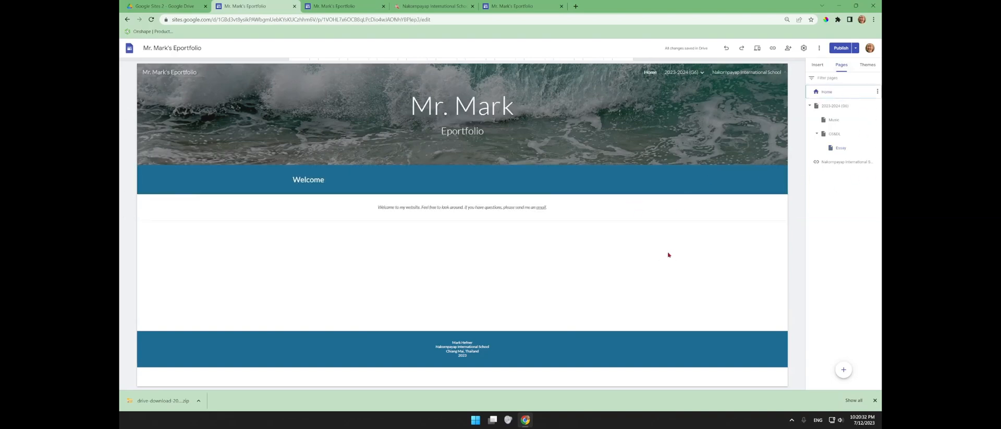
pyautogui.click(863, 152)
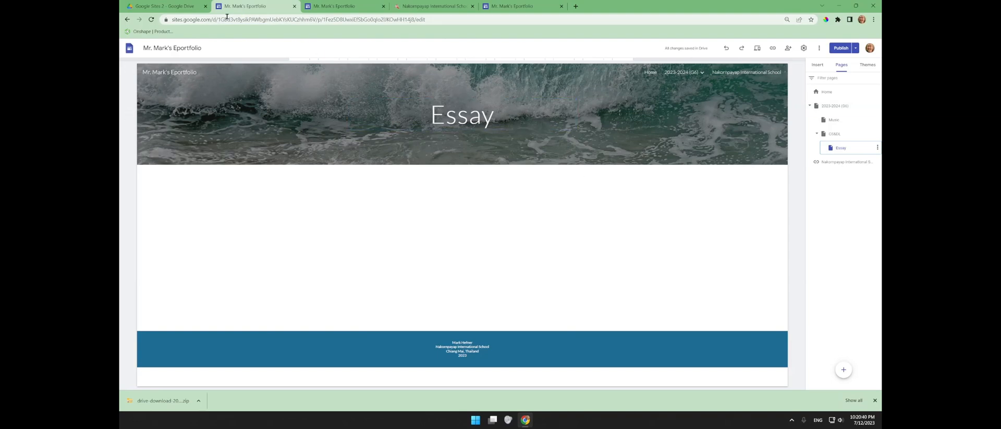
pyautogui.moveTo(220, 19); pyautogui.dragTo(437, 32)
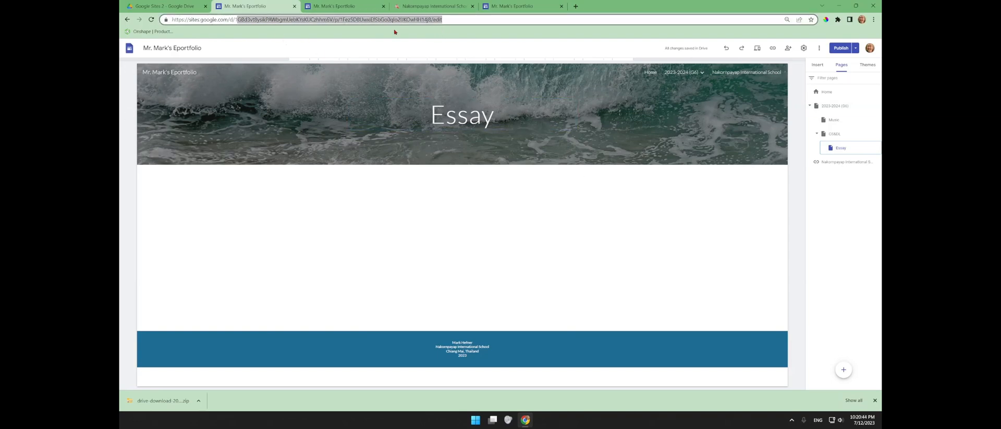
# - Copy the Essay page's published link and load it in a new browser tab
pyautogui.moveTo(472, 82)
pyautogui.click(773, 49)
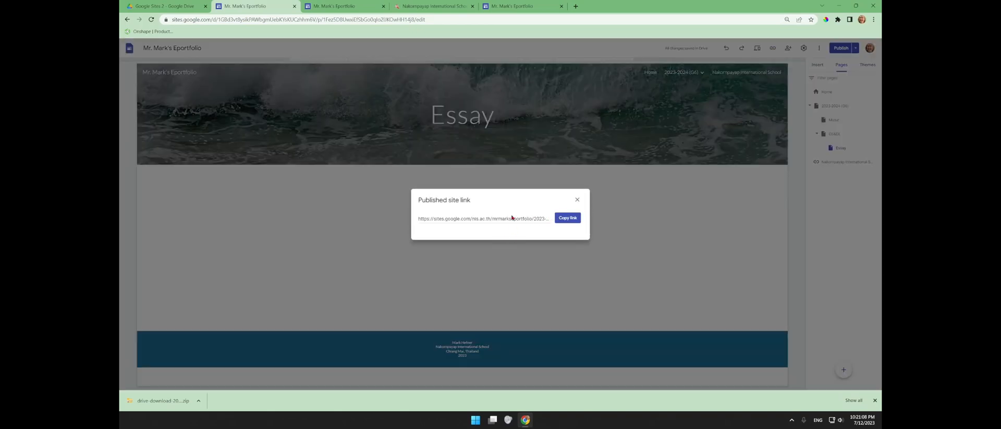
pyautogui.click(572, 219)
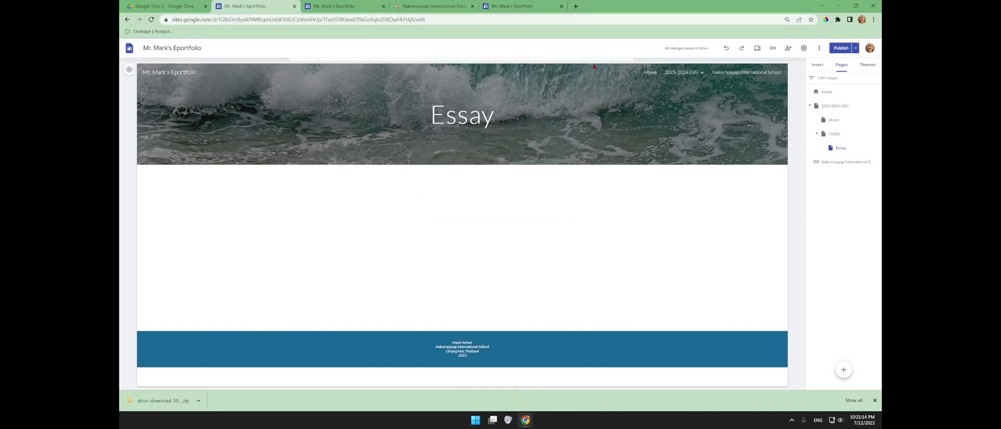
pyautogui.moveTo(600, 91)
pyautogui.click(576, 6)
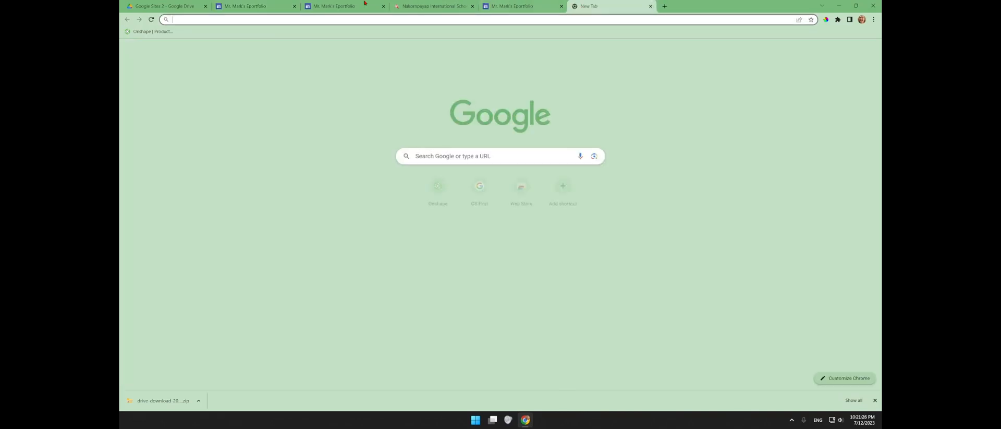
pyautogui.rightClick(255, 20)
pyautogui.click(277, 79)
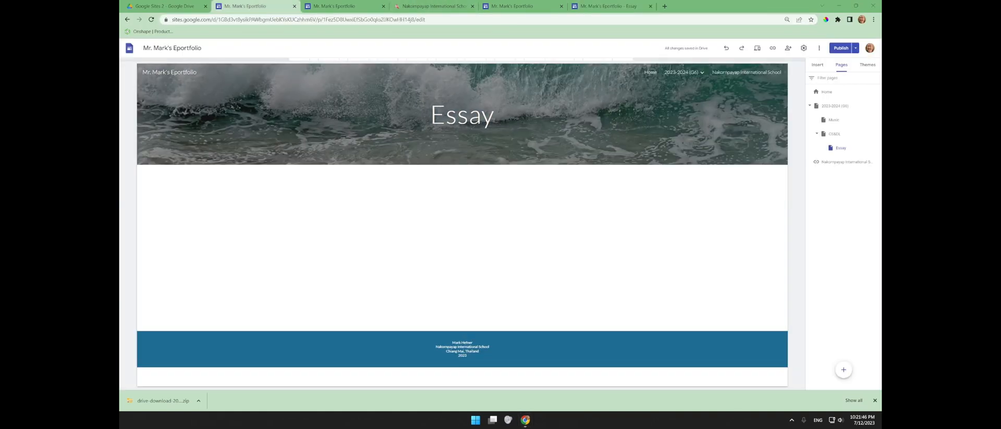
# - Preview the Home page at tablet and phone sizes, then return to editing
pyautogui.click(825, 92)
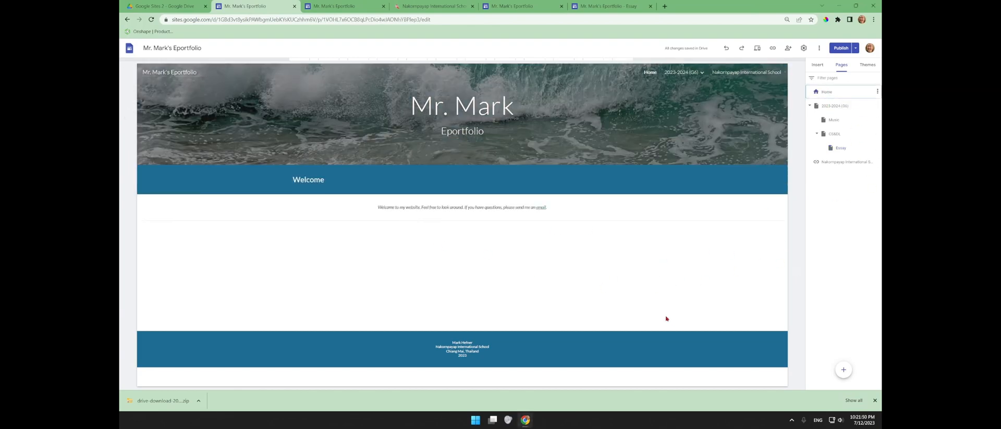
pyautogui.click(758, 49)
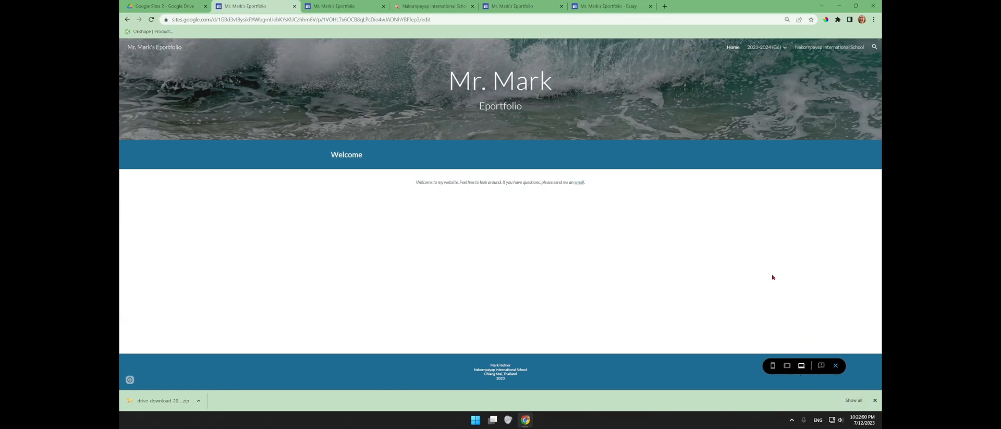
pyautogui.click(787, 366)
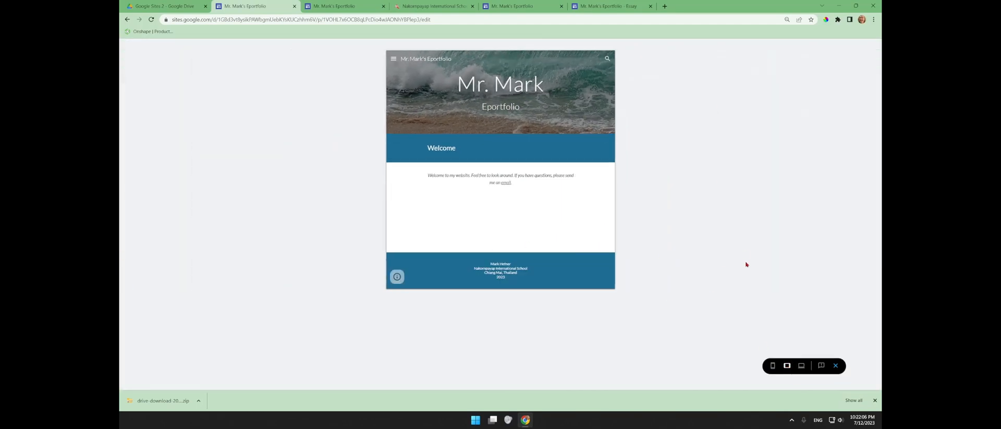
pyautogui.click(772, 366)
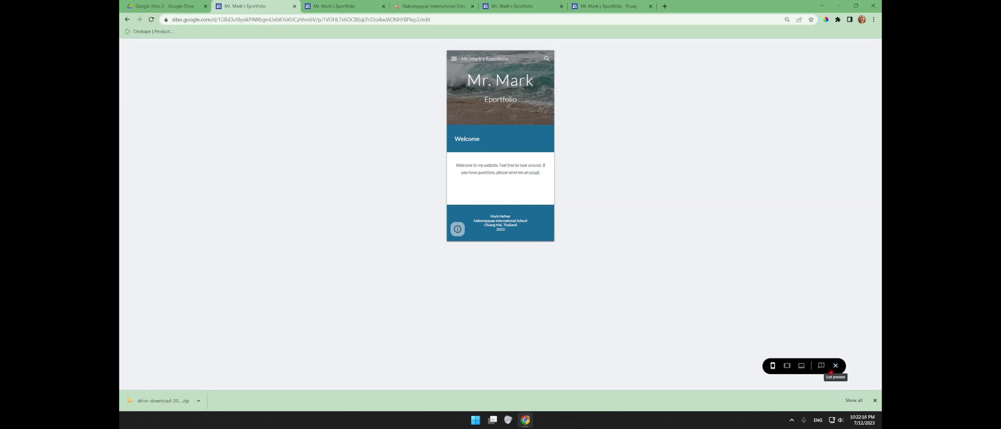
pyautogui.click(836, 366)
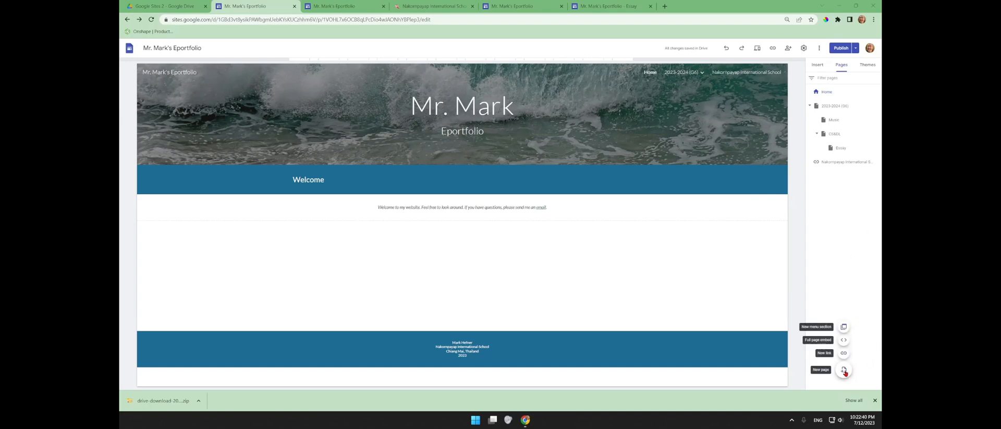
# - Create a new page named 'About Me' and bring up the Insert panel
pyautogui.click(844, 371)
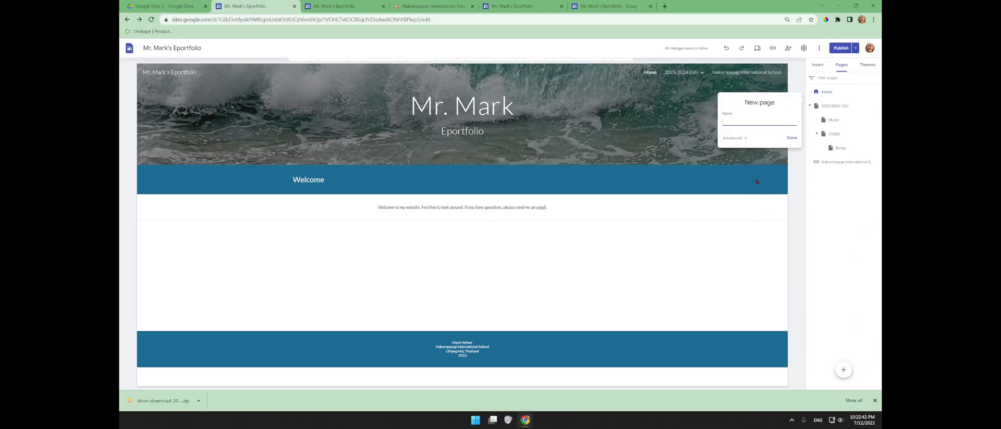
pyautogui.write('About Me')
pyautogui.click(791, 138)
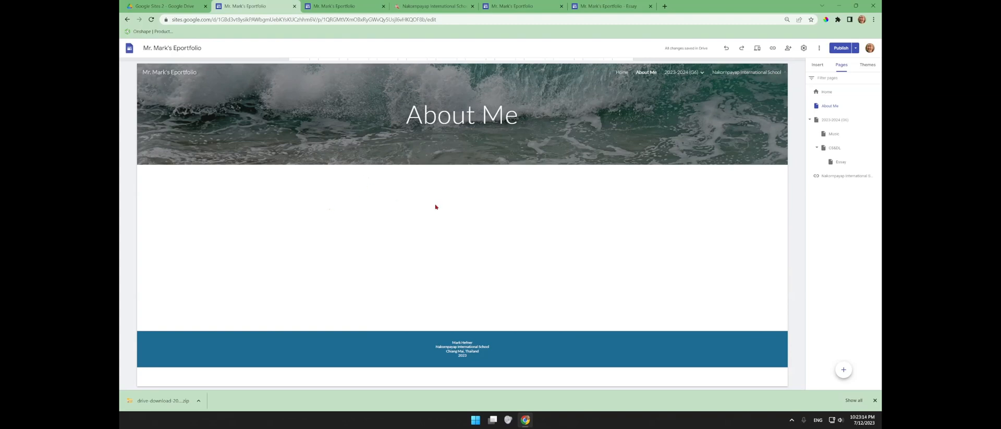
pyautogui.rightClick(337, 204)
pyautogui.click(214, 202)
pyautogui.click(818, 65)
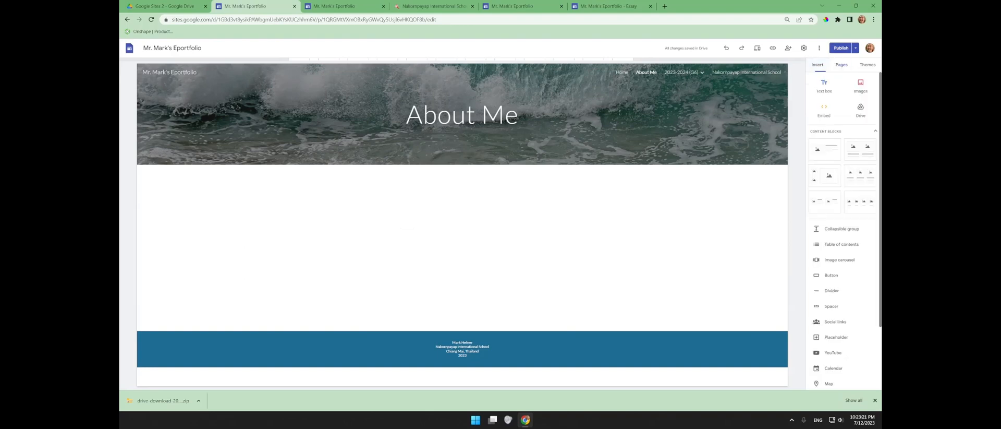
# - Add a 'My Country' heading in a blue section style
pyautogui.doubleClick(522, 218)
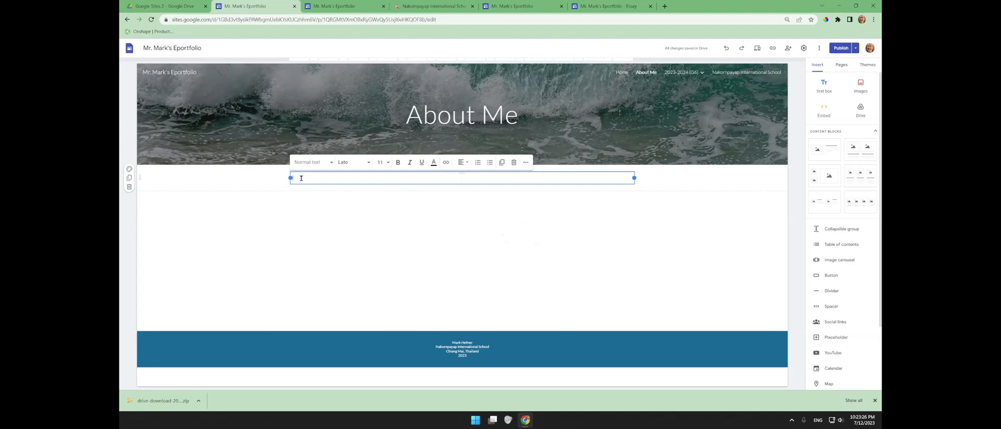
pyautogui.write('My Country')
pyautogui.click(312, 165)
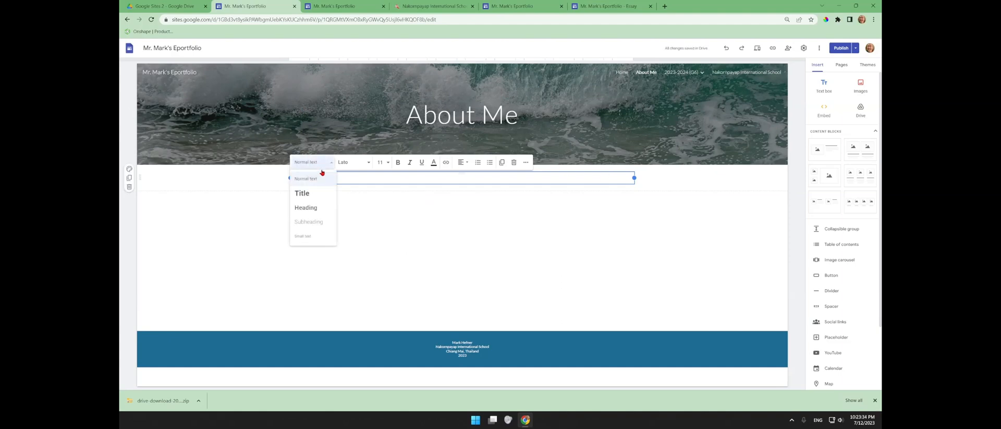
pyautogui.click(317, 210)
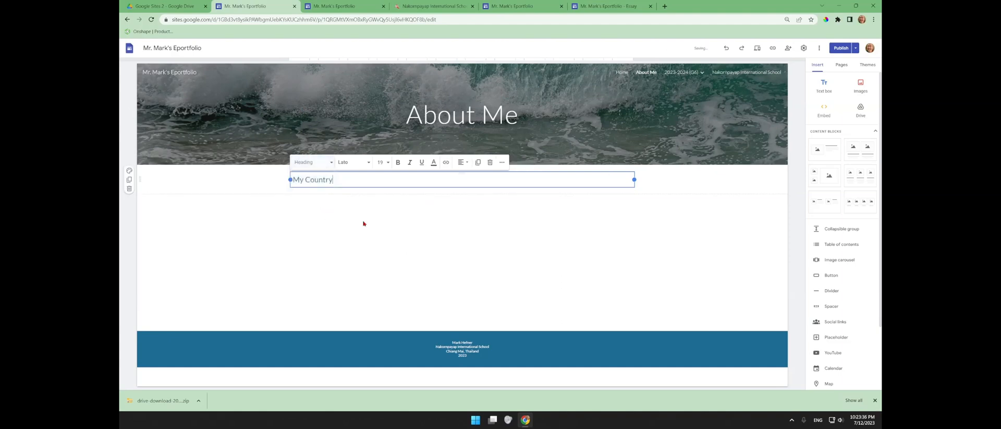
pyautogui.click(130, 172)
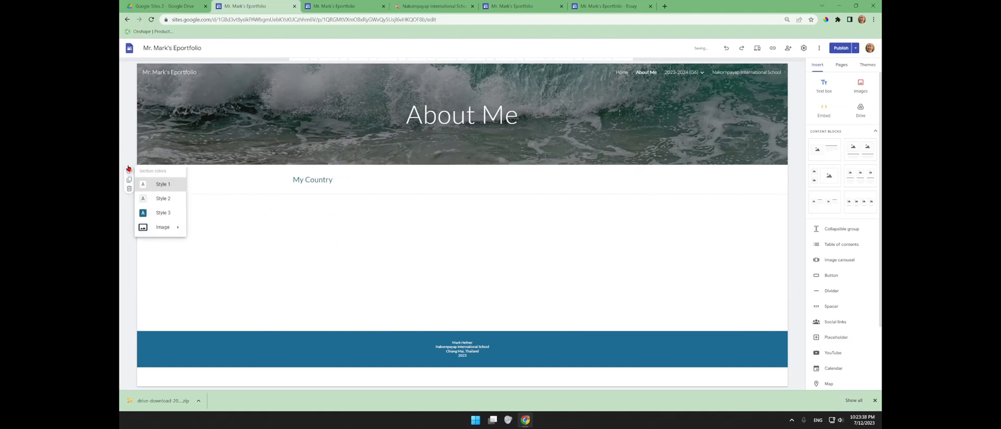
pyautogui.click(161, 213)
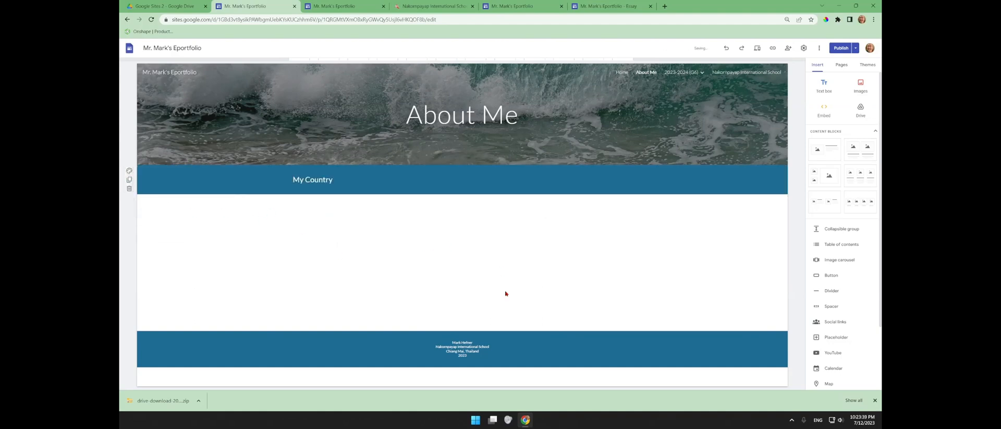
# - Add the sentence 'I come from the United States. (Write 50 Words)' and another text box below
pyautogui.click(361, 210)
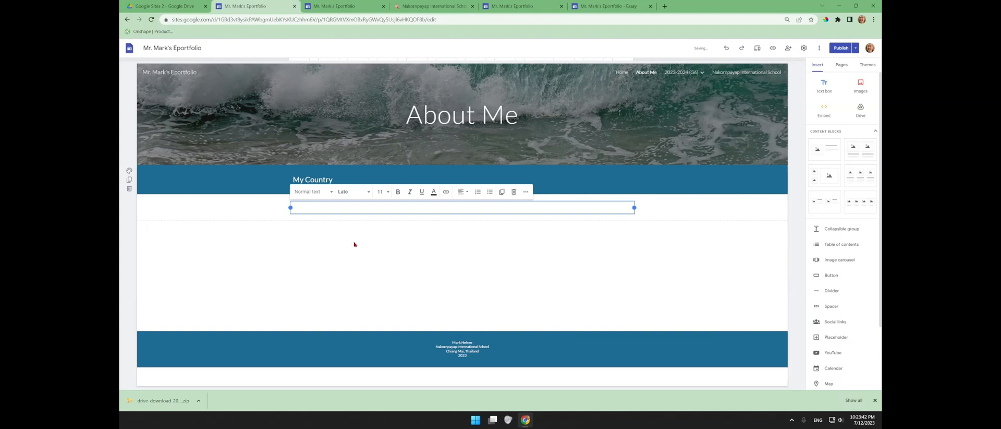
pyautogui.write('I come from the United States. (Write 50 Words')
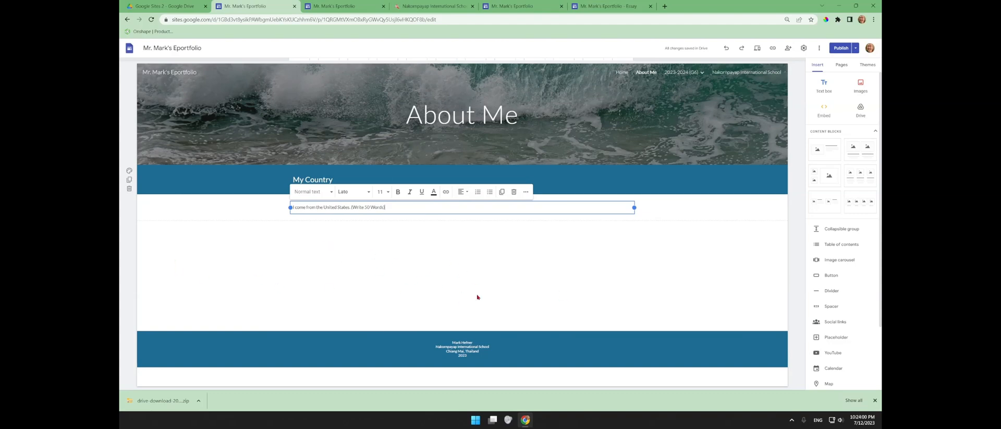
pyautogui.doubleClick(359, 246)
pyautogui.click(359, 231)
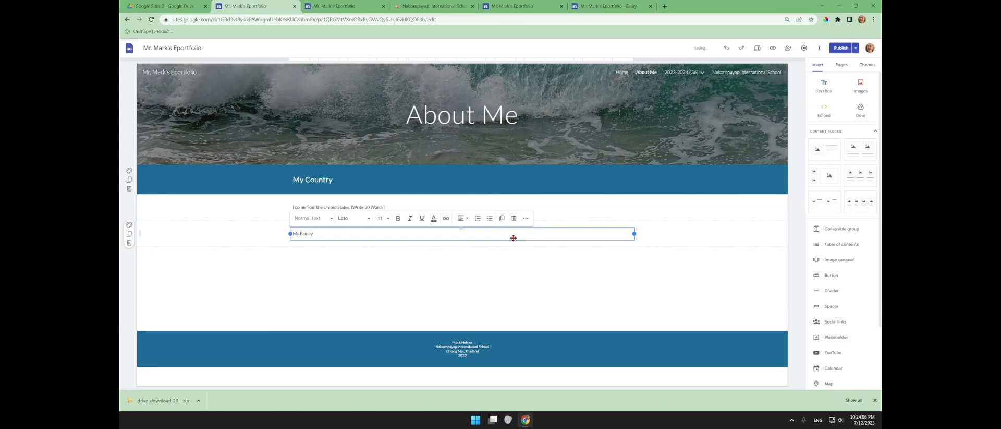
# - Make My Family a heading in a blue section with a text box below
pyautogui.click(129, 225)
pyautogui.click(170, 271)
pyautogui.click(302, 233)
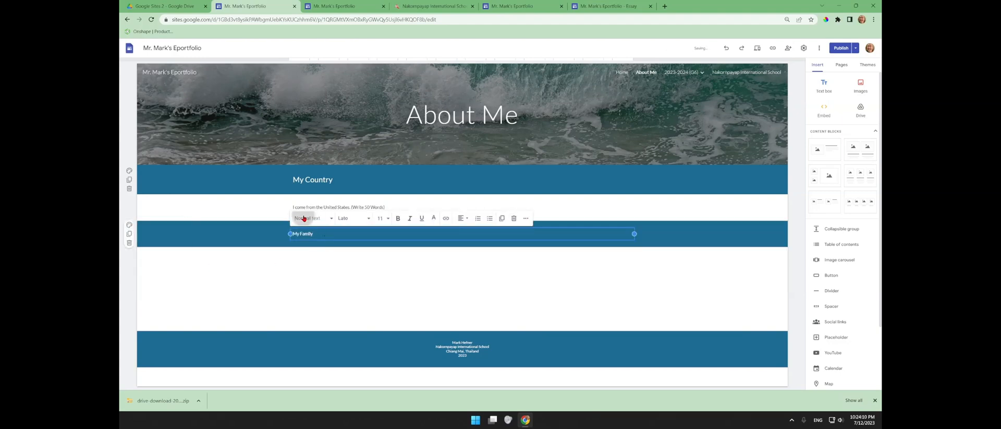
pyautogui.click(312, 218)
pyautogui.click(299, 266)
pyautogui.doubleClick(386, 276)
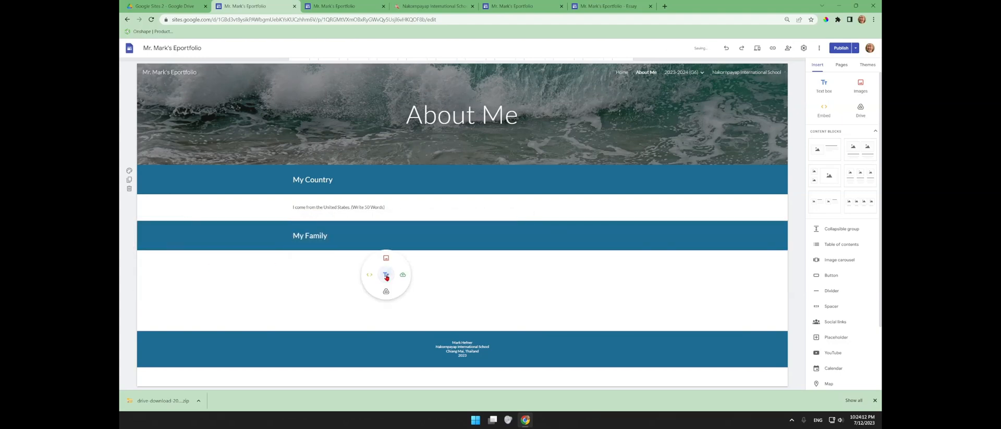
pyautogui.click(387, 276)
# - Add a blue 'My Pets' heading section with an empty text box below
pyautogui.doubleClick(335, 302)
pyautogui.click(335, 287)
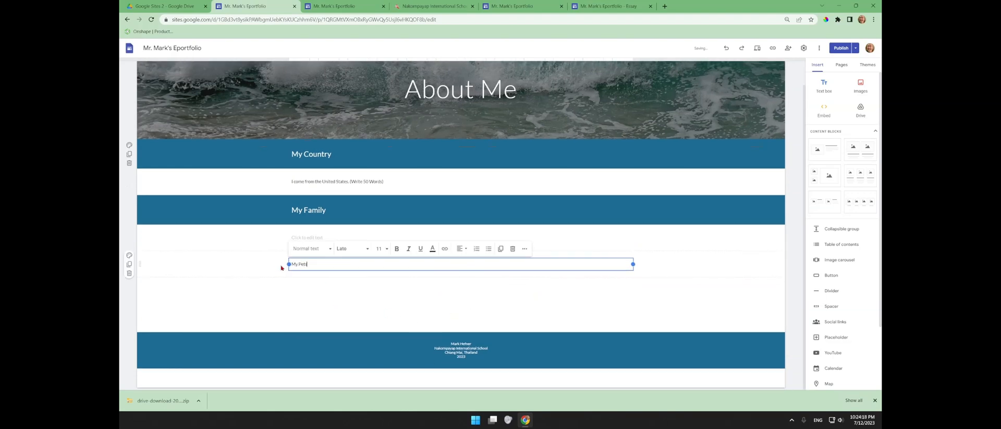
pyautogui.click(310, 248)
pyautogui.click(315, 294)
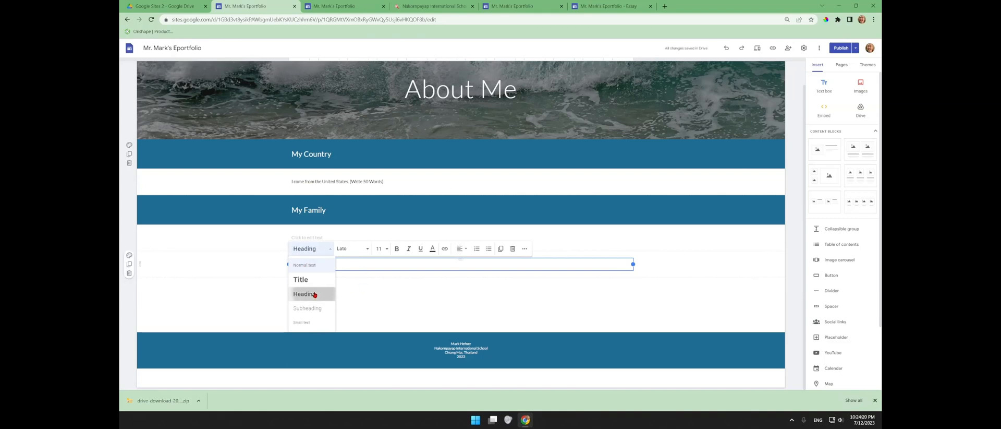
pyautogui.write('My Pets')
pyautogui.click(339, 298)
pyautogui.middleClick(339, 298)
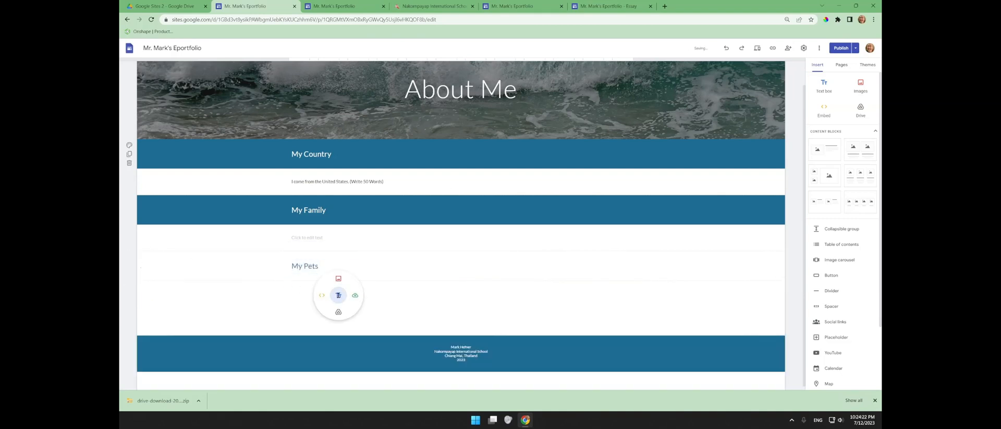
pyautogui.click(316, 235)
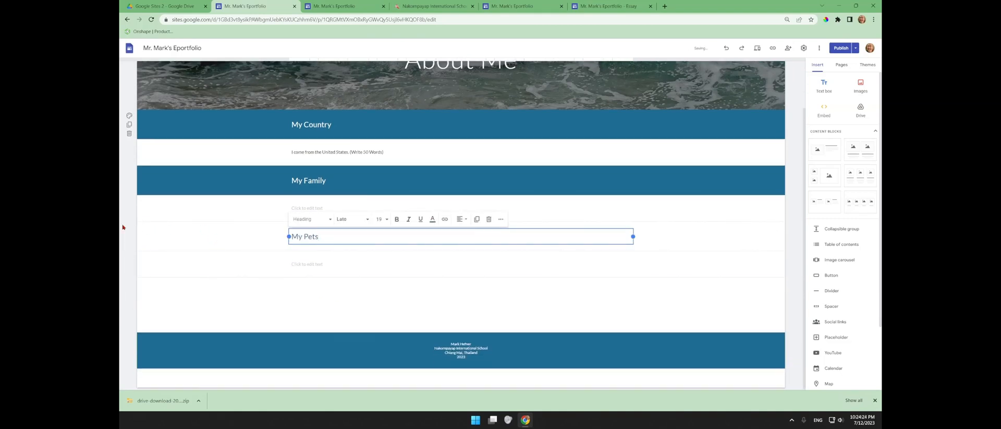
pyautogui.click(129, 228)
pyautogui.click(172, 268)
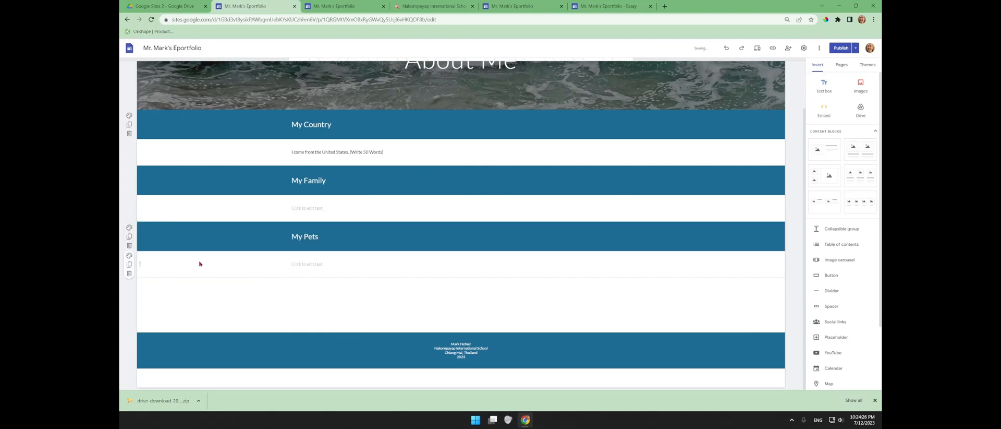
pyautogui.doubleClick(334, 296)
pyautogui.click(334, 296)
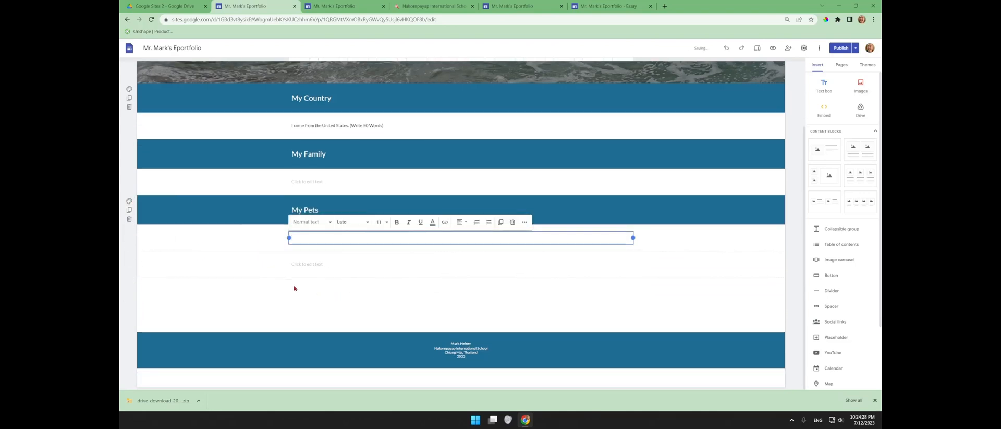
# - Add a blue 'My School' heading section with an empty text box below
pyautogui.click(302, 265)
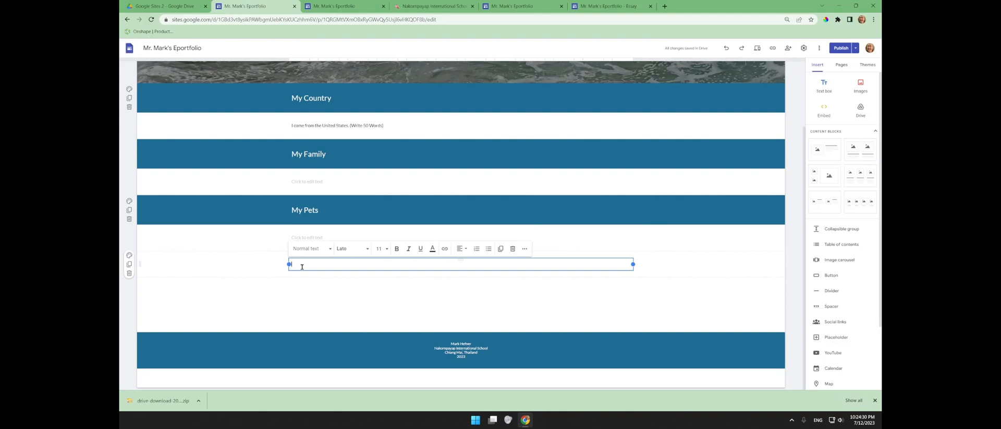
pyautogui.write('My School')
pyautogui.click(302, 249)
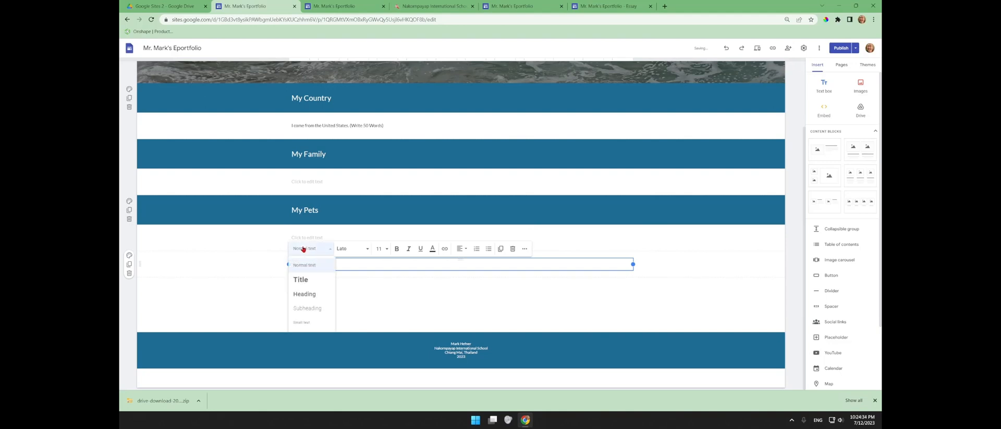
pyautogui.click(304, 294)
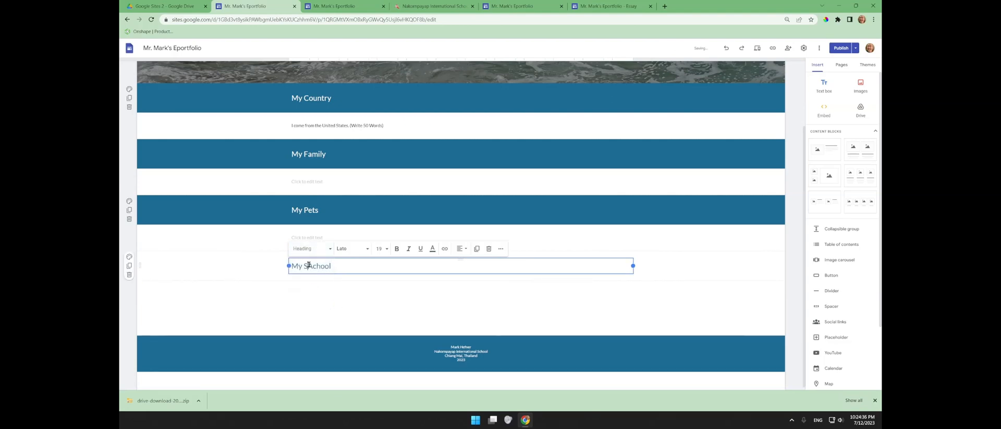
pyautogui.press('BackSpace')
pyautogui.click(130, 256)
pyautogui.click(158, 296)
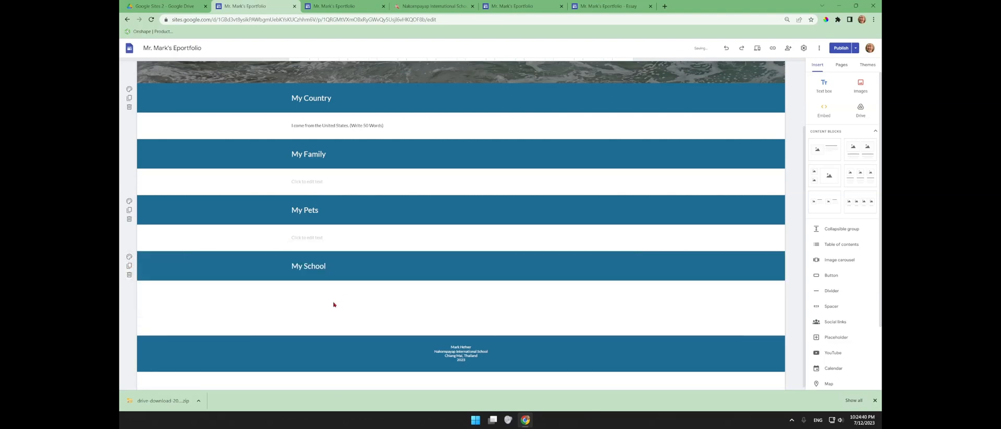
pyautogui.doubleClick(333, 303)
pyautogui.click(333, 303)
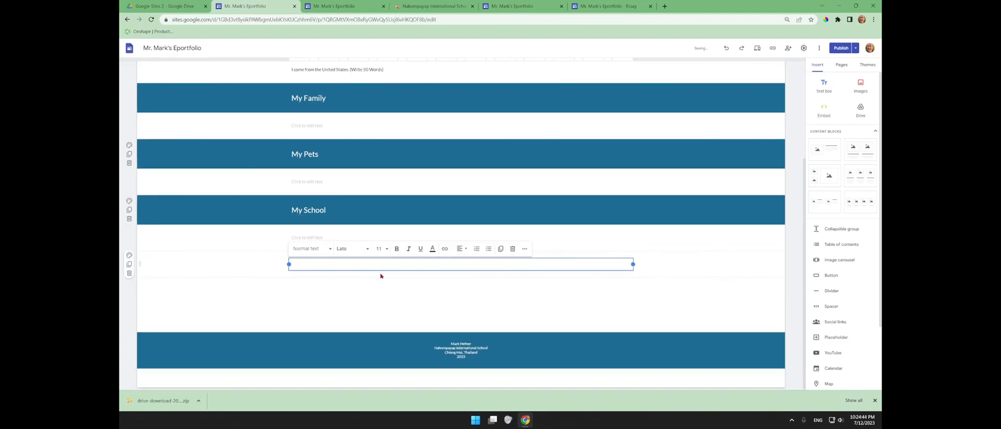
# - Add a 'My Hobbies' heading with an empty text box below
pyautogui.write('My Hobbies')
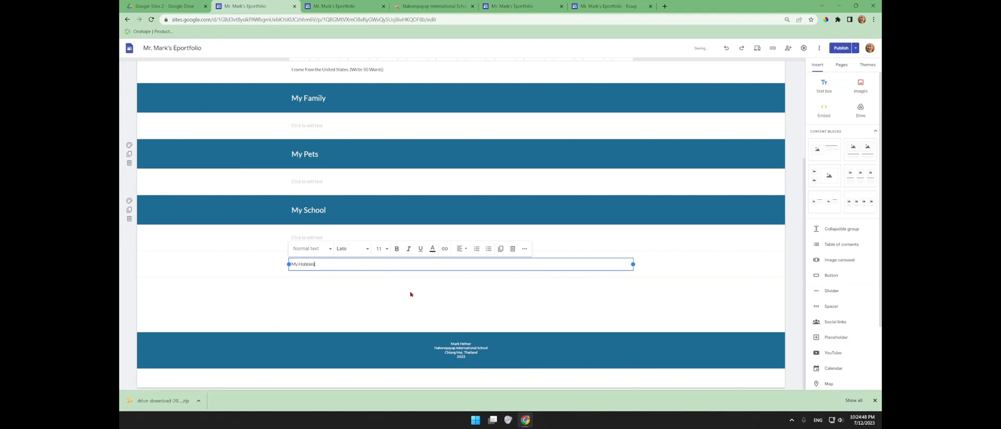
pyautogui.click(300, 248)
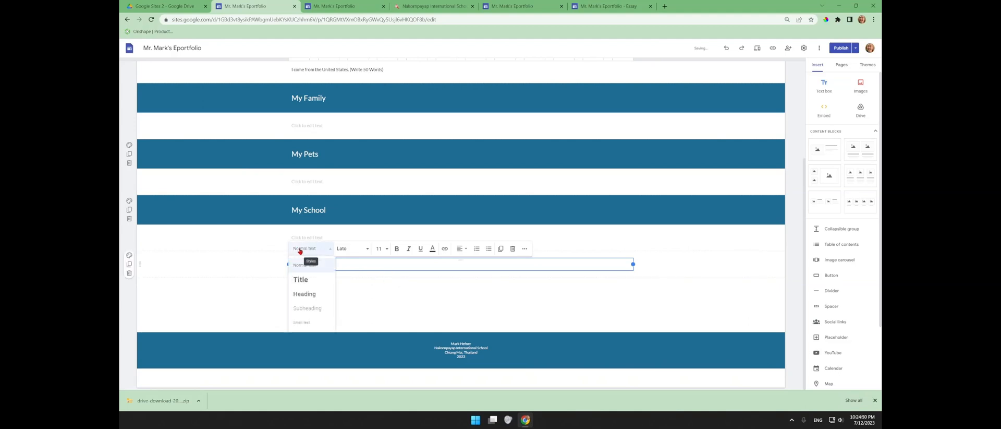
pyautogui.click(312, 294)
pyautogui.doubleClick(336, 292)
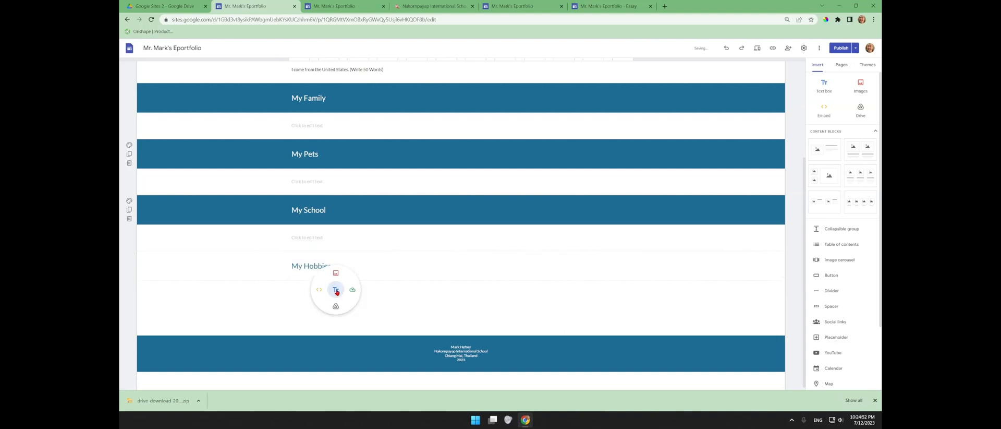
pyautogui.click(336, 292)
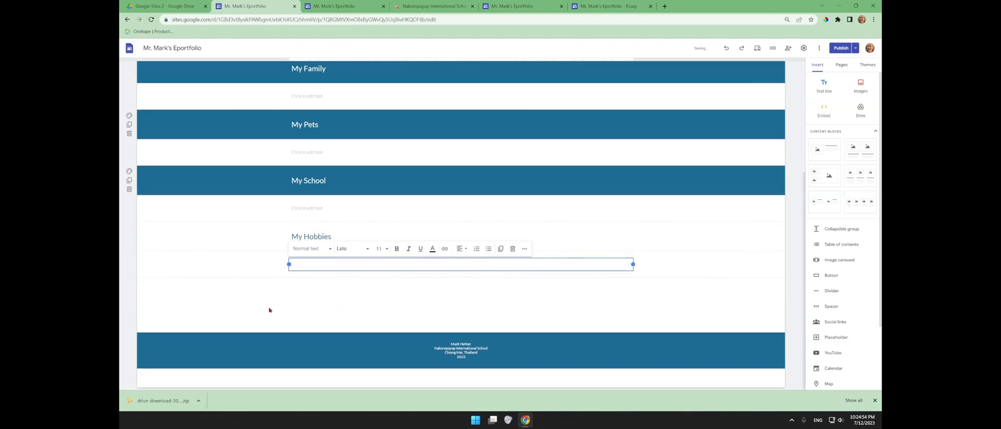
# - Select the '(Write 50 Words)' note in the My Country text for reuse
pyautogui.scroll(2, 376, 151)
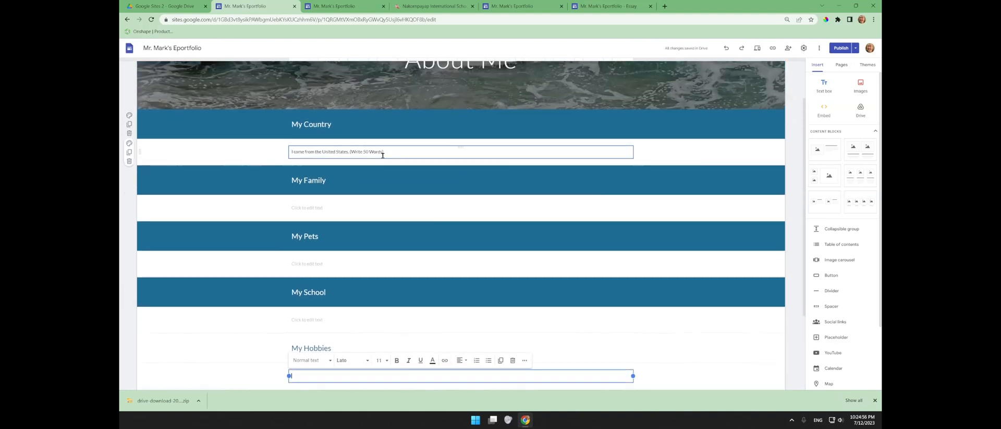
pyautogui.click(349, 147)
pyautogui.moveTo(396, 151); pyautogui.dragTo(350, 152)
pyautogui.hotkey('ctrl', 'c')
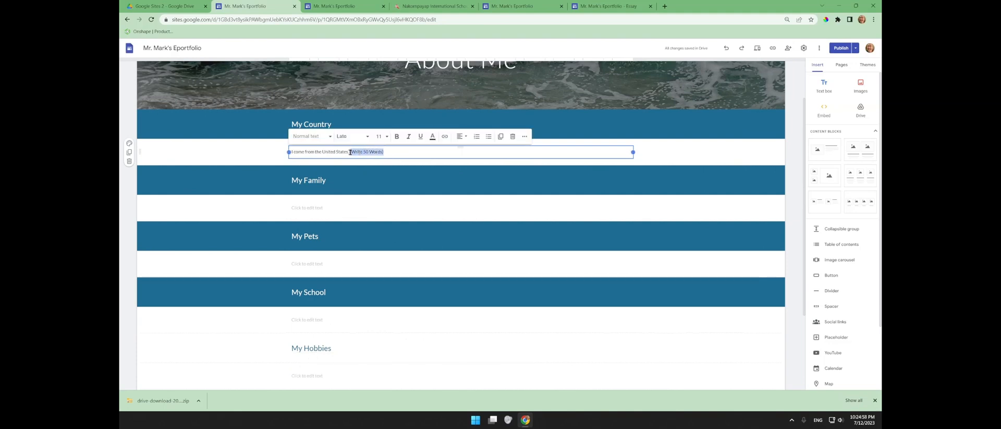
pyautogui.click(312, 206)
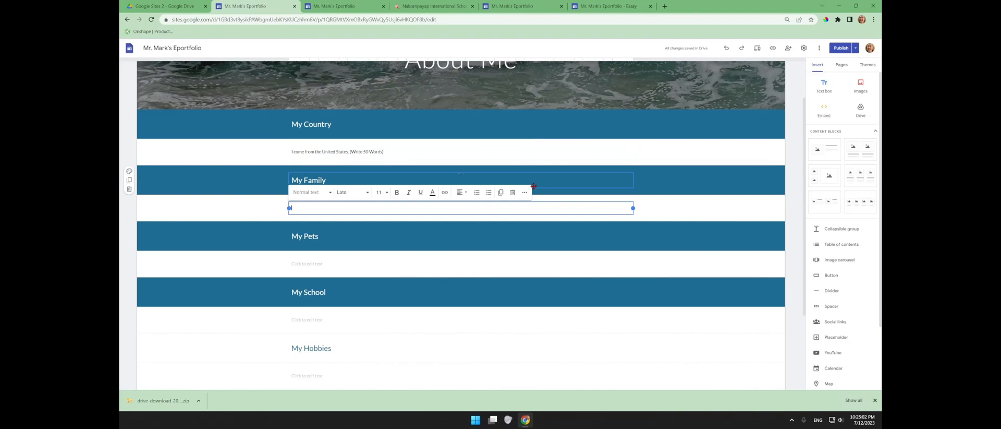
# - Write the family ('I have 2 brothers and a sister') and pets sentences, each ending with '(Write 50 Words)'
pyautogui.write('I have 2 brothers and a sister')
pyautogui.hotkey('ctrl', 'v')
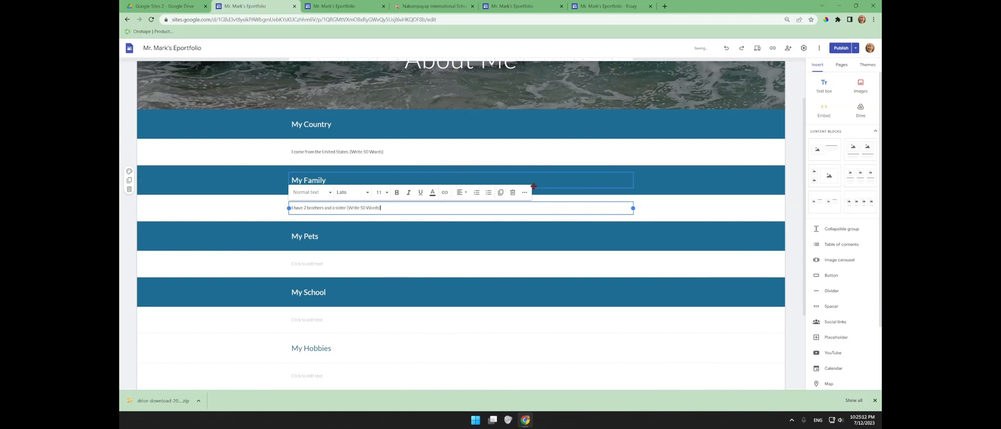
pyautogui.click(336, 265)
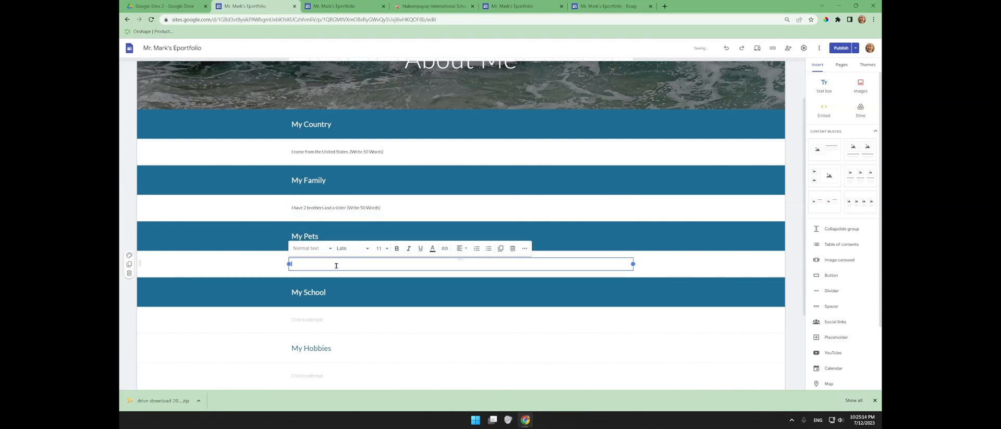
pyautogui.write("I have a dog. I don't have a dog. However, if I had a pet,")
pyautogui.write('I would want a cat.')
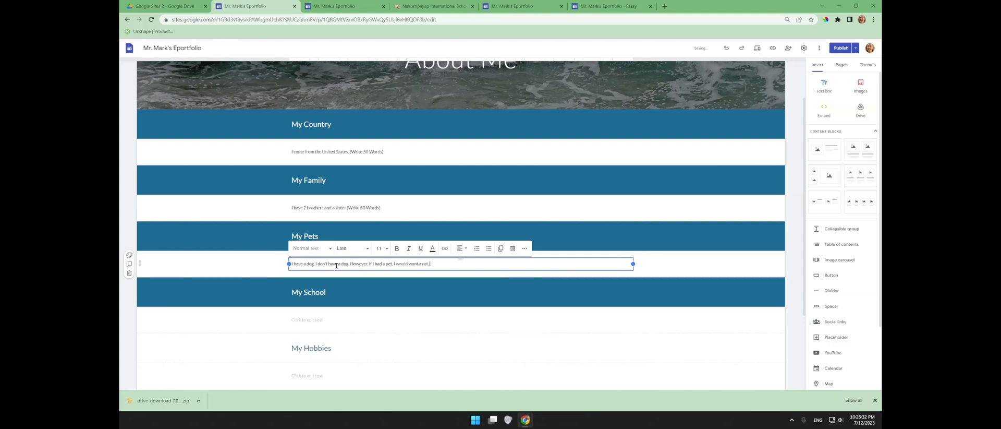
pyautogui.hotkey('ctrl', 'v')
pyautogui.doubleClick(345, 263)
pyautogui.write('pet')
# - Write the school sentence about Nakornpayap International School in Chiang Mai, ending with '(Write 50 Words)'
pyautogui.click(324, 323)
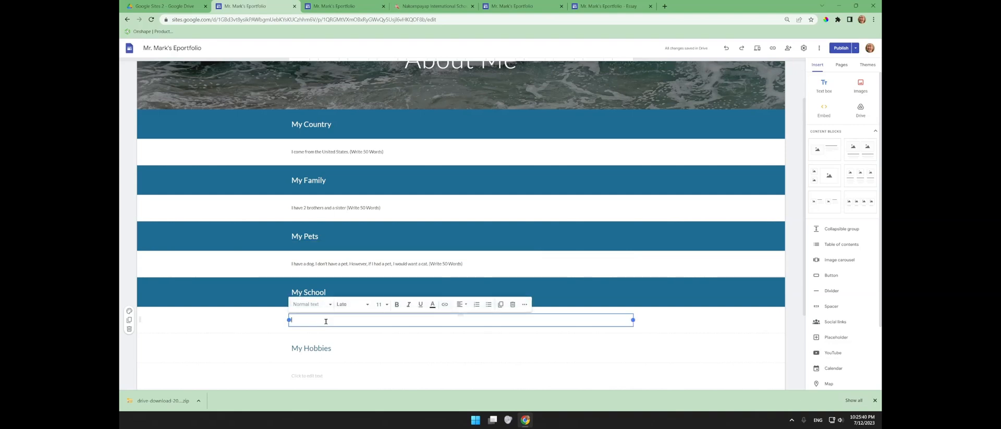
pyautogui.write('I')
pyautogui.write(' stau')
pyautogui.press('BackSpace')
pyautogui.press('BackSpace')
pyautogui.write('udy in Chiang Mai. Thailand at Nakornpayap Internat')
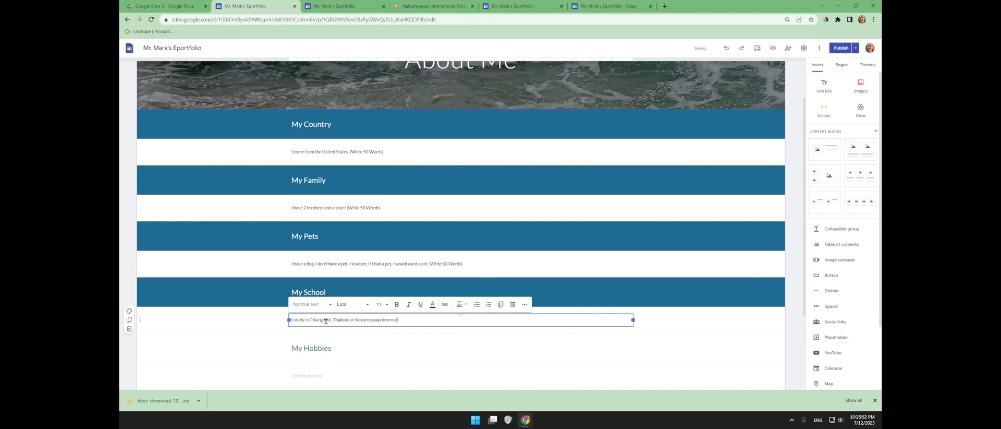
pyautogui.write('ional School. My favorite subject is...')
pyautogui.hotkey('ctrl', 'v')
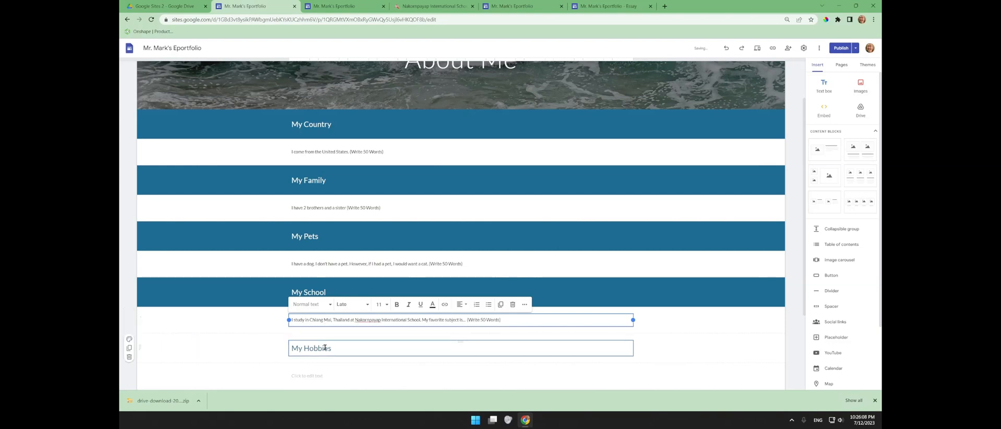
pyautogui.click(241, 348)
# - Make My Hobbies blue and write 'When I have free time, I like to... (Write 50 Words)'
pyautogui.click(129, 337)
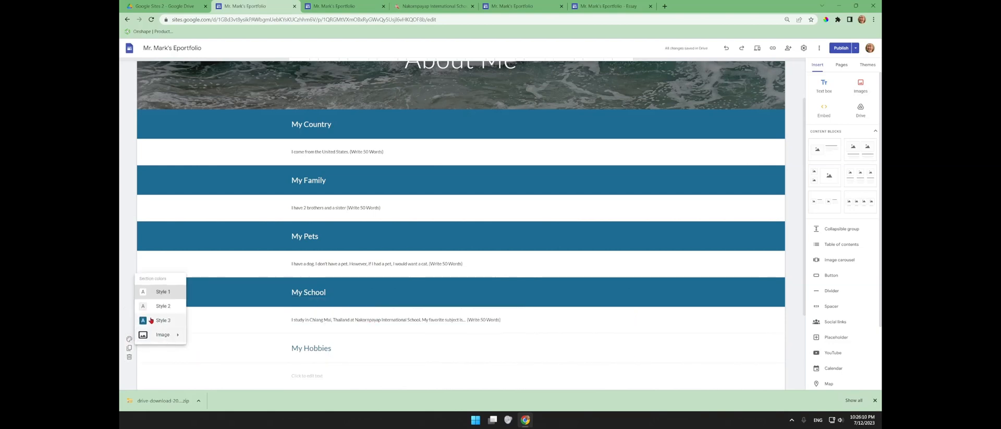
pyautogui.click(155, 321)
pyautogui.click(311, 376)
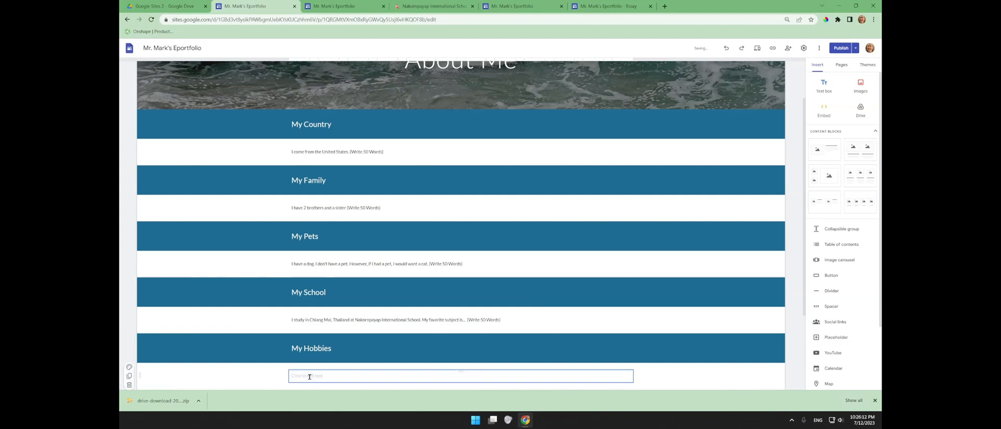
pyautogui.scroll(-2, 300, 339)
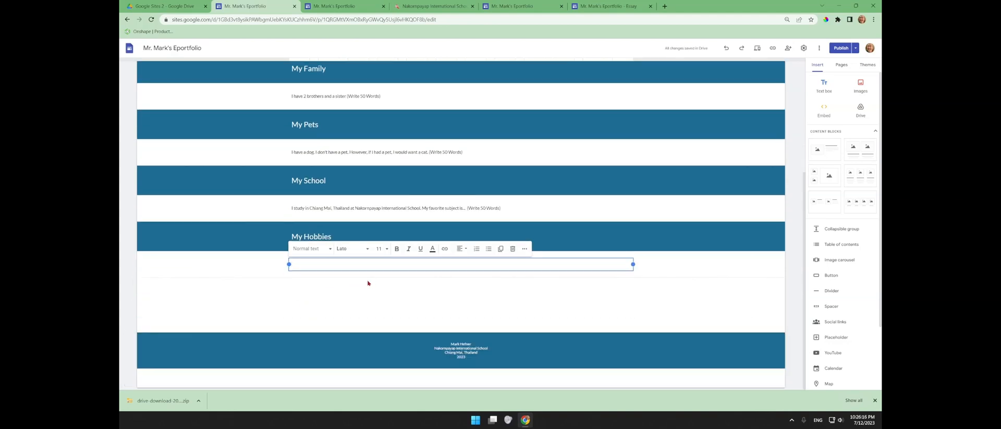
pyautogui.write('When I have firee time, I like to...')
pyautogui.hotkey('ctrl', 'v')
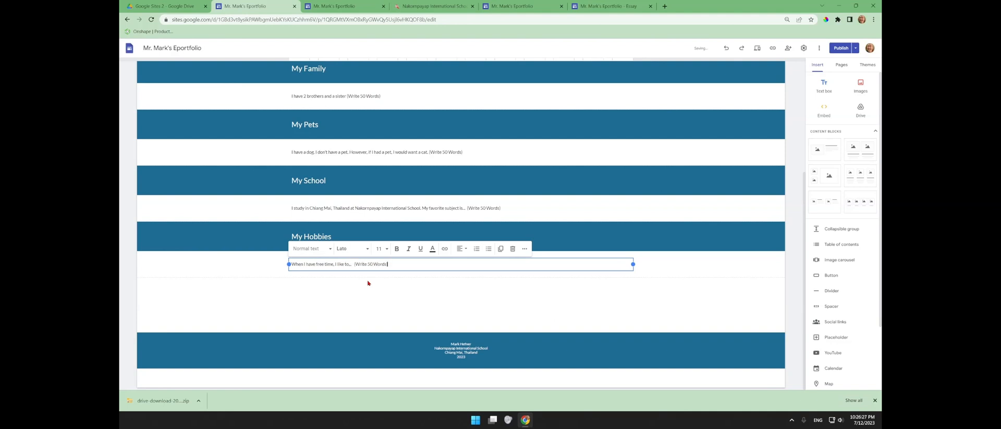
# - Add an empty text box to the My Family section
pyautogui.click(396, 304)
pyautogui.scroll(3, 365, 271)
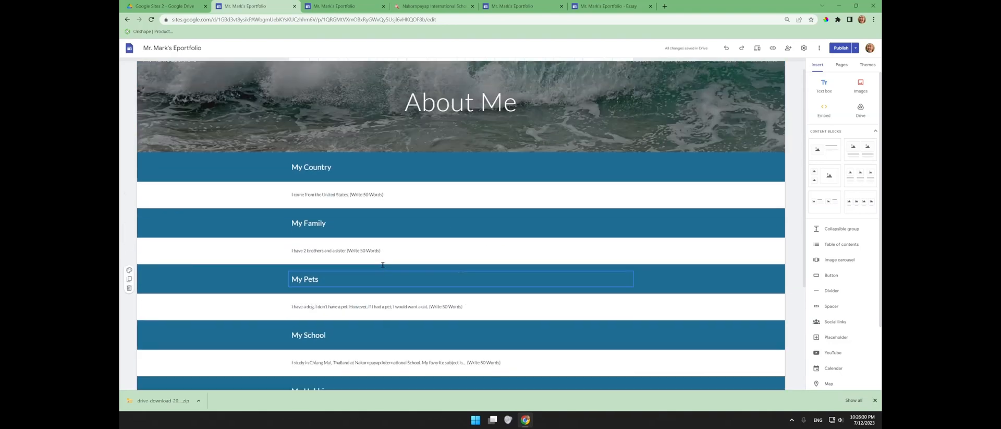
pyautogui.scroll(-3, 394, 227)
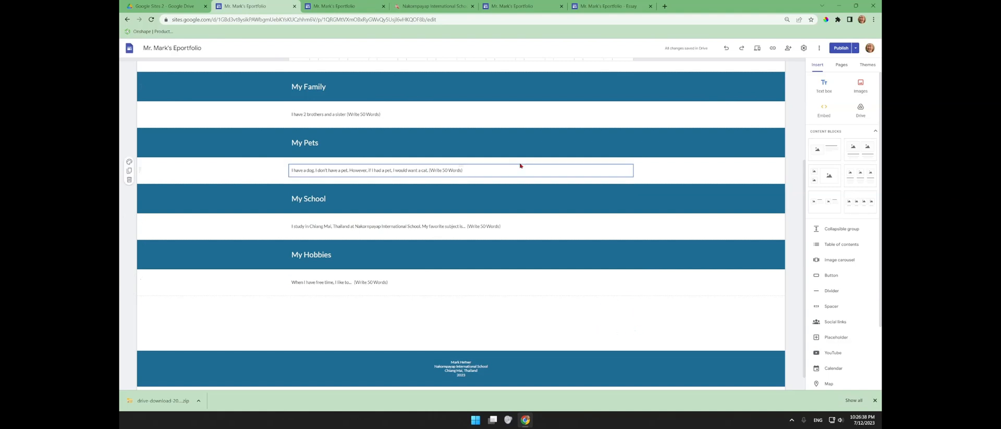
pyautogui.doubleClick(765, 114)
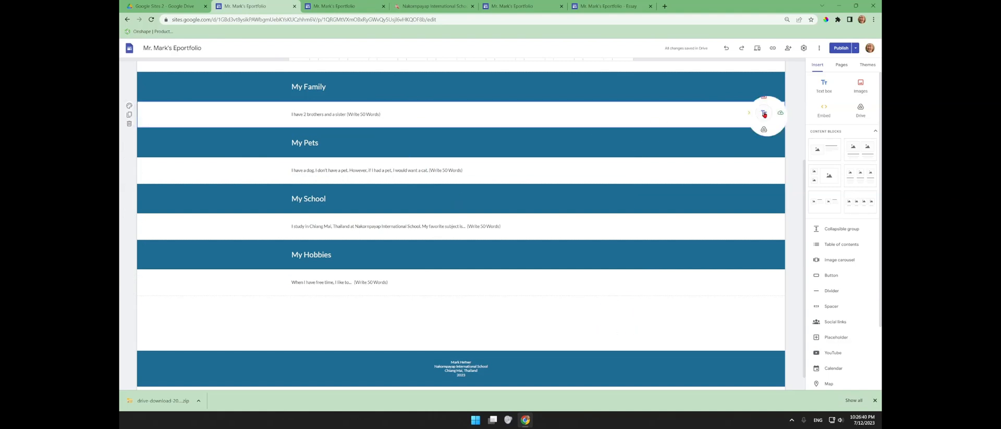
pyautogui.click(765, 113)
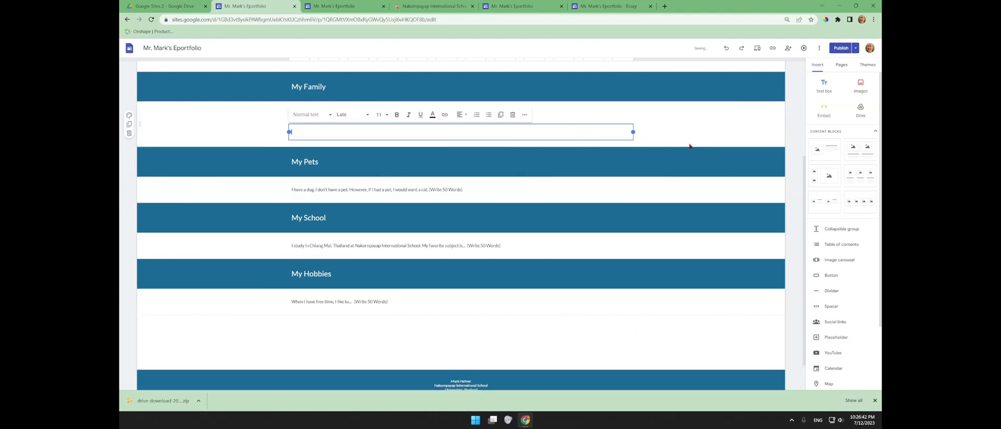
# - Delete the empty text box and upload the boy-with-soda photo from Family Photos beside the family text
pyautogui.click(513, 116)
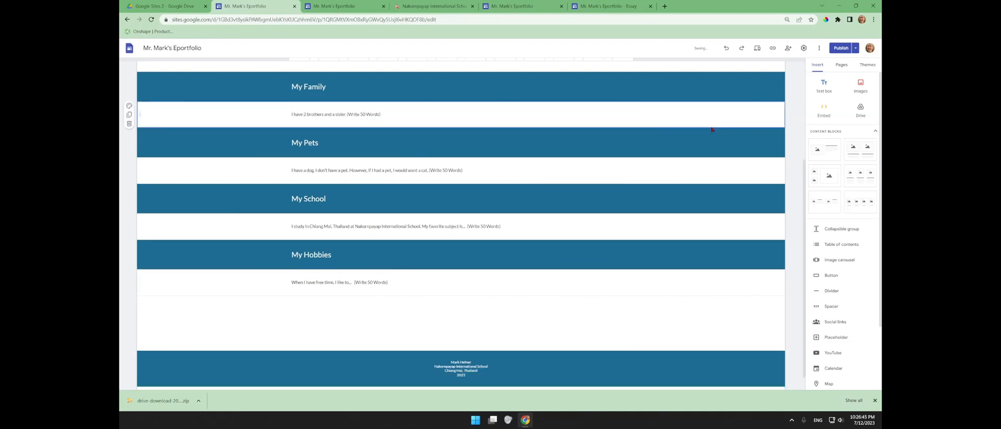
pyautogui.click(863, 90)
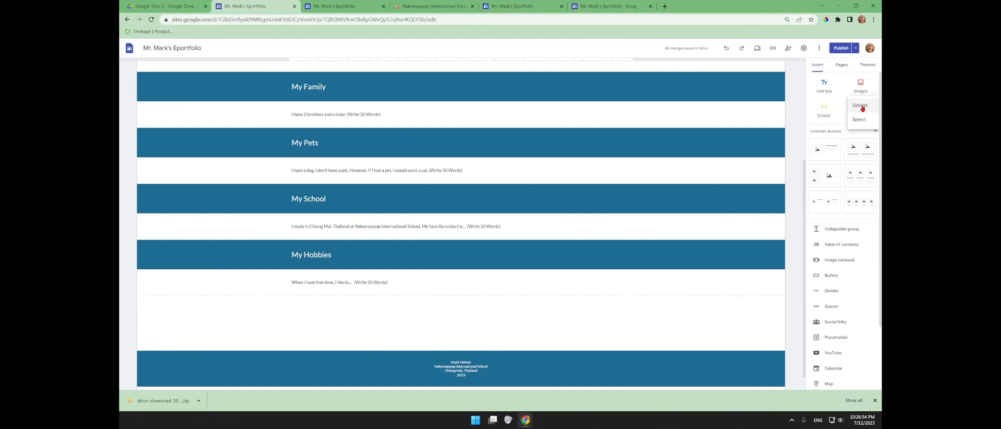
pyautogui.click(861, 107)
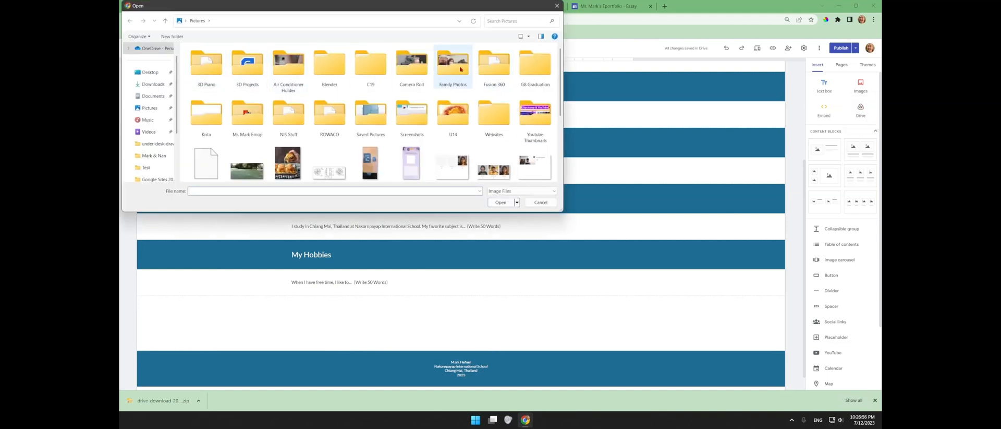
pyautogui.doubleClick(461, 68)
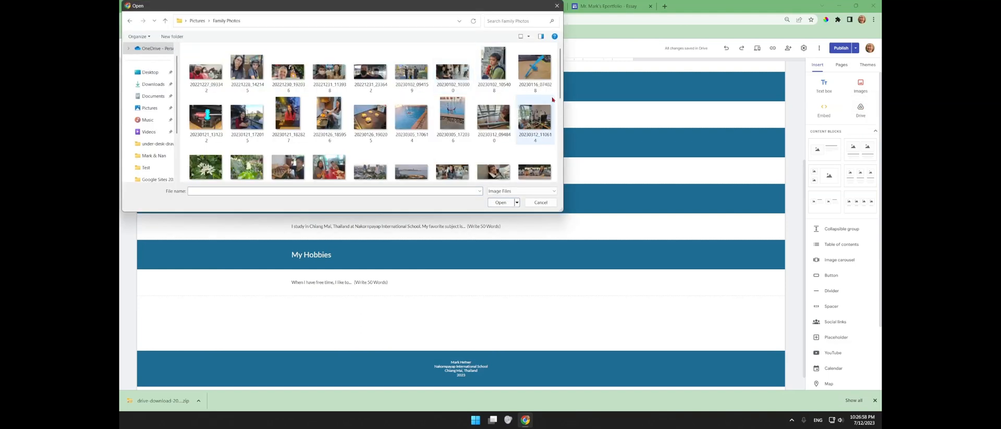
pyautogui.doubleClick(494, 65)
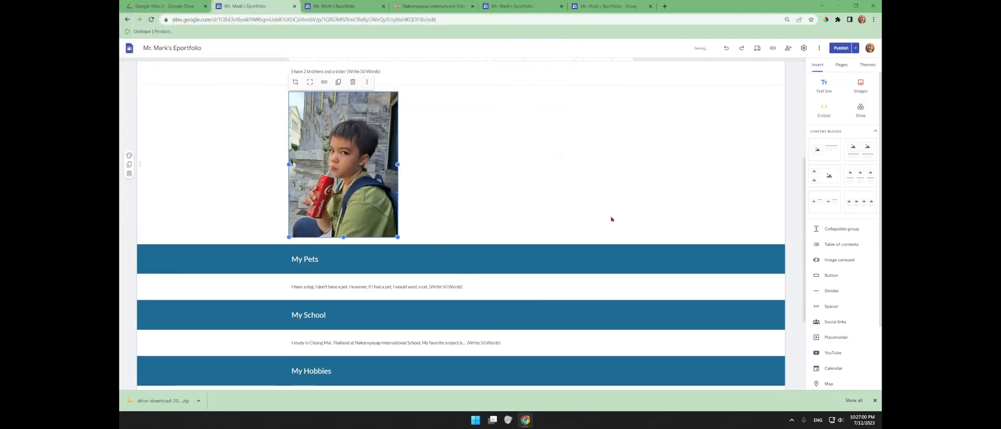
pyautogui.scroll(3, 592, 199)
pyautogui.moveTo(343, 313); pyautogui.dragTo(290, 223)
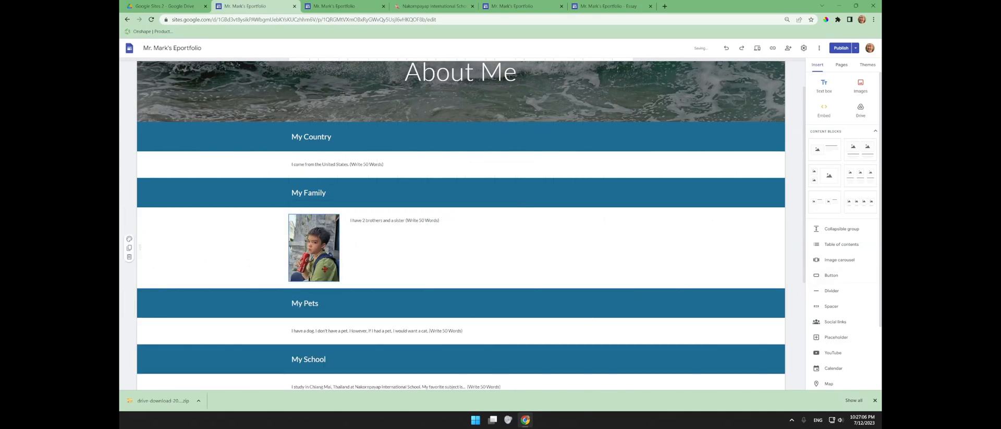
pyautogui.scroll(-2, 404, 253)
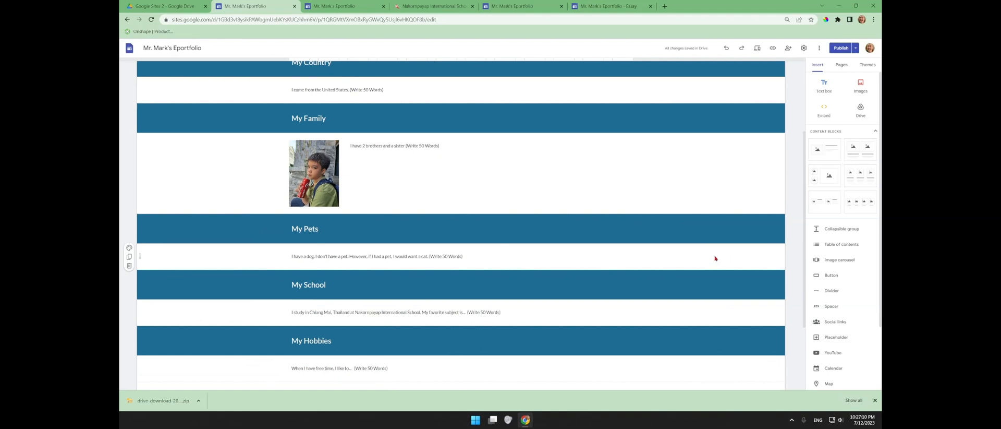
# - Insert a golden Labrador photo from a Google Images search into My Pets
pyautogui.doubleClick(675, 257)
pyautogui.click(675, 256)
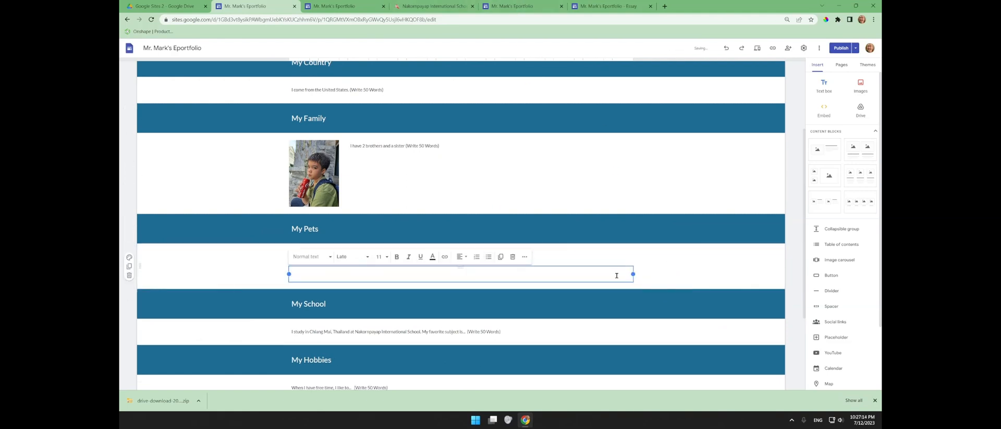
pyautogui.click(513, 257)
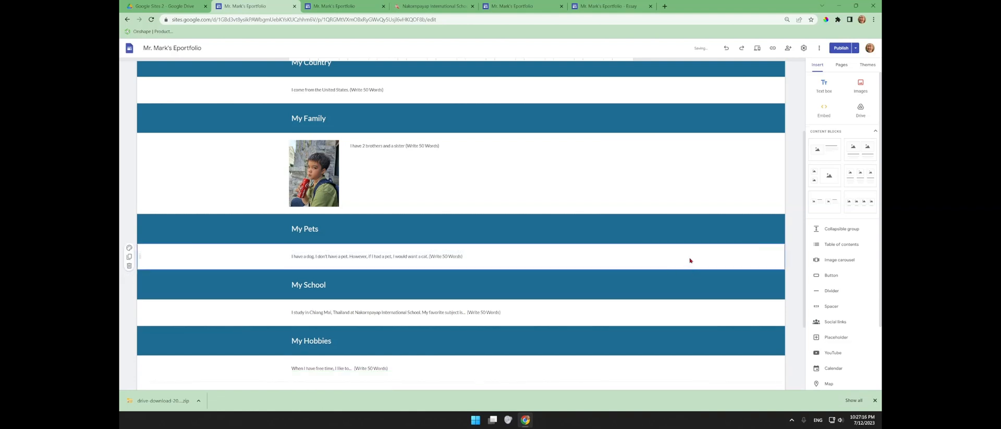
pyautogui.doubleClick(689, 258)
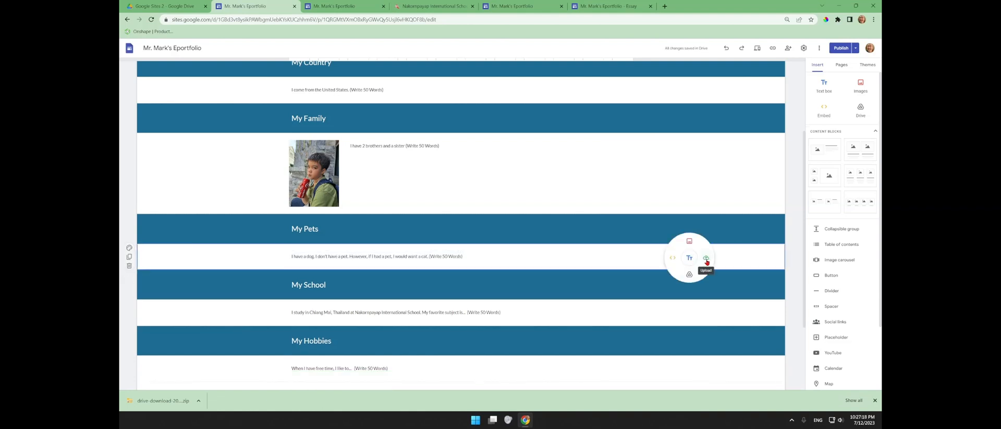
pyautogui.click(689, 241)
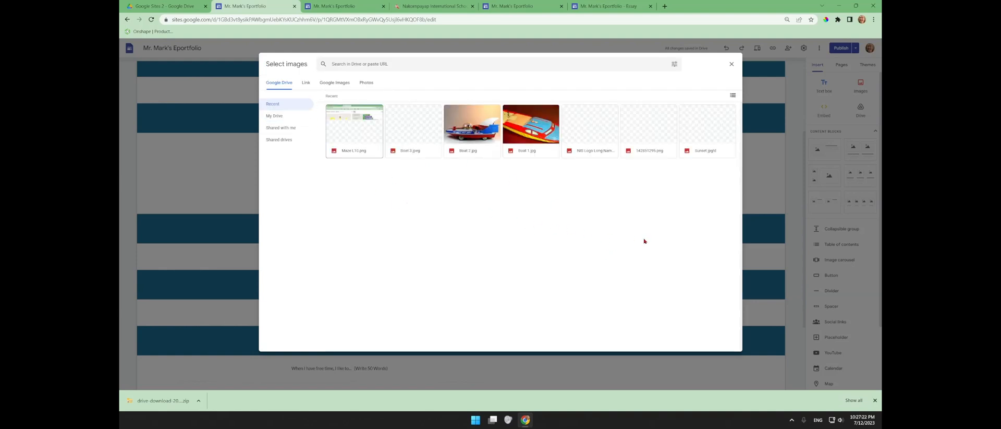
pyautogui.click(341, 86)
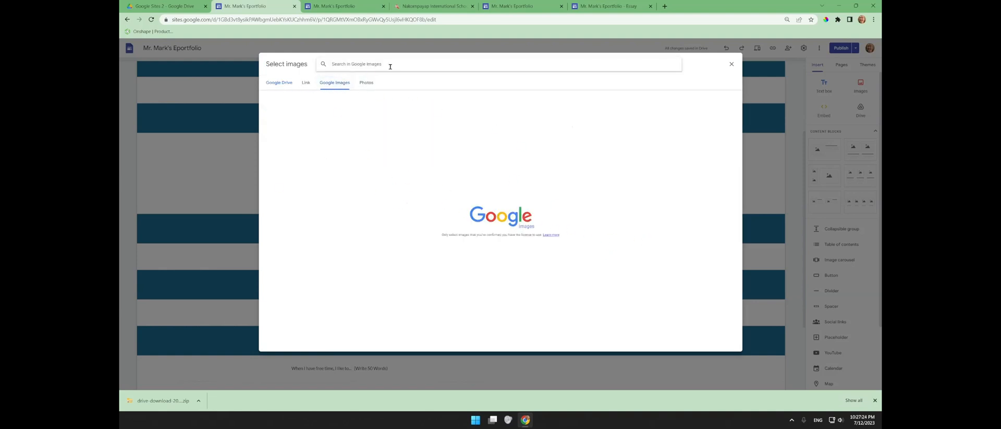
pyautogui.write('l')
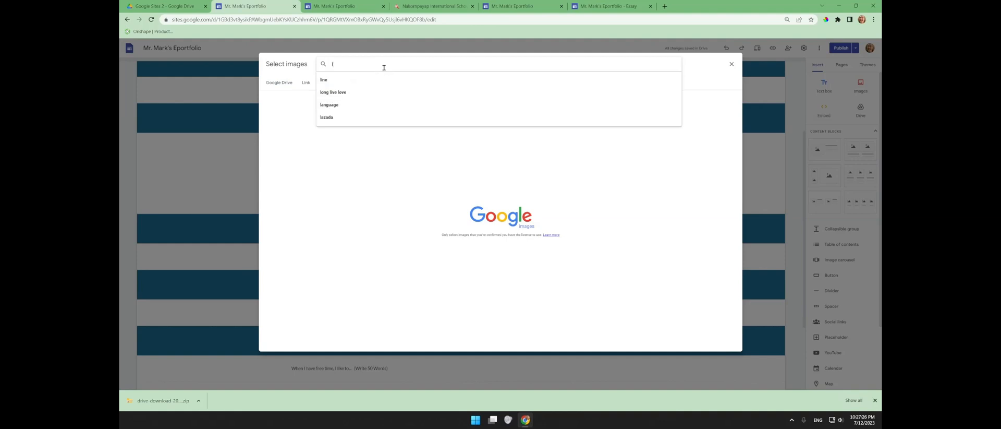
pyautogui.write('abadore')
pyautogui.press('Return')
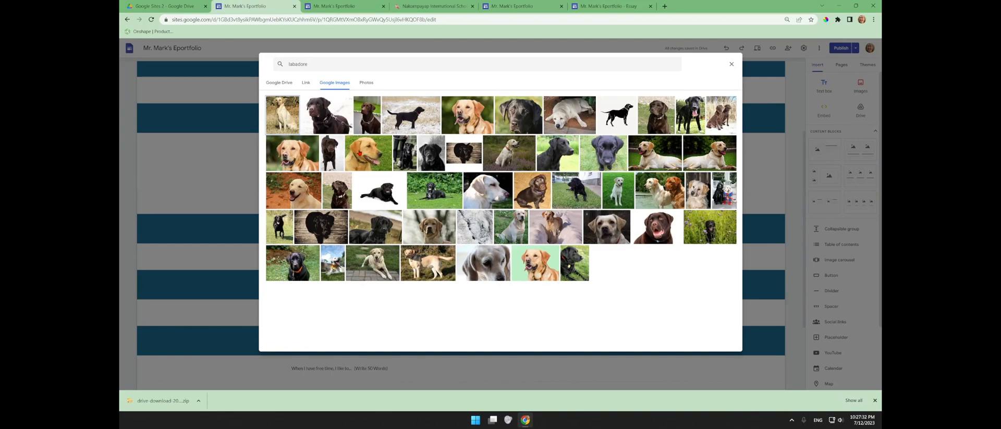
pyautogui.click(359, 154)
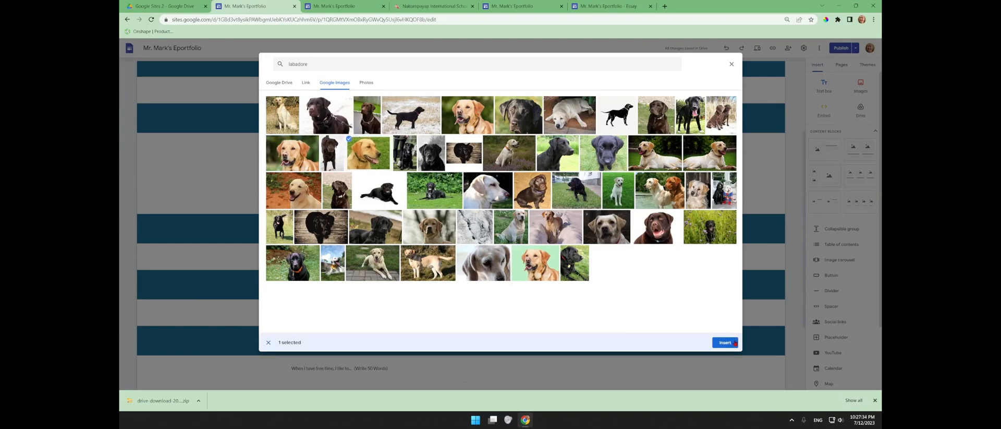
pyautogui.click(726, 344)
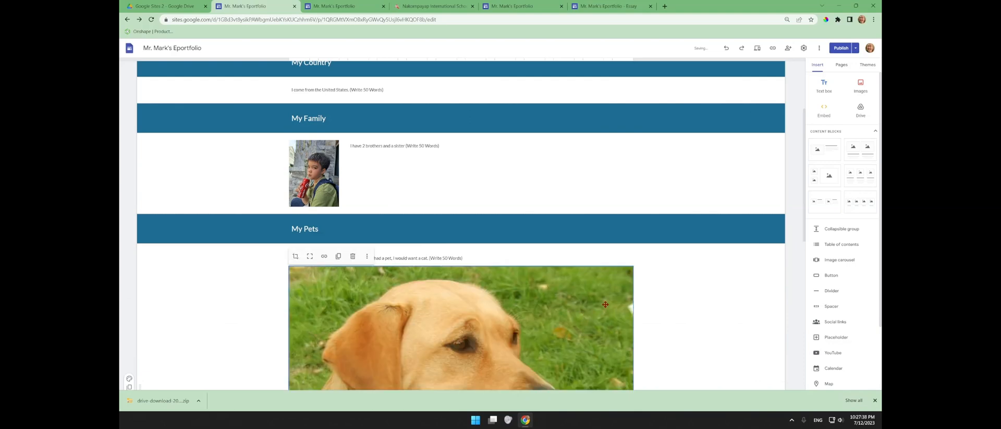
# - Shrink and uncrop the dog photo, move it left of the pet text, and widen the text
pyautogui.scroll(-5, 544, 225)
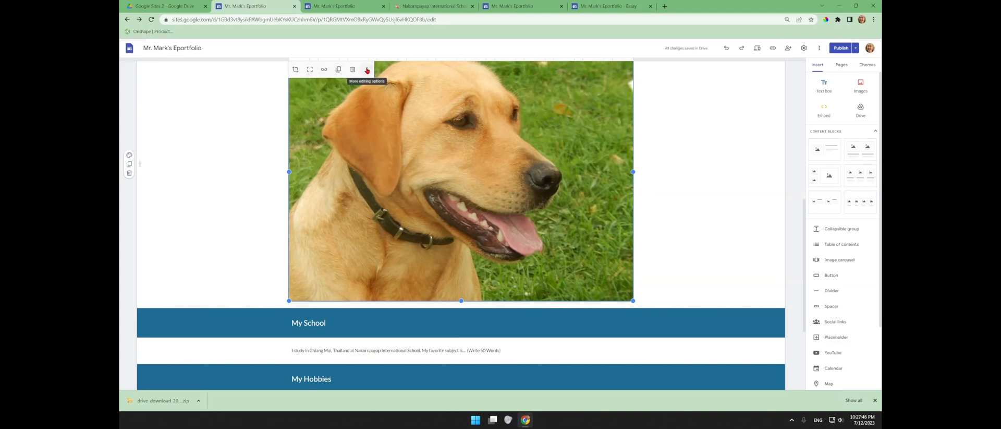
pyautogui.click(315, 69)
pyautogui.moveTo(633, 172); pyautogui.dragTo(377, 188)
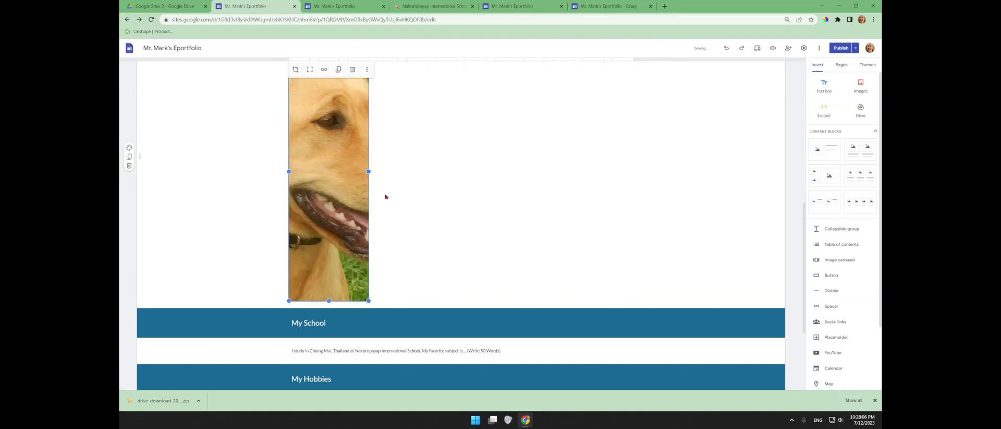
pyautogui.click(309, 73)
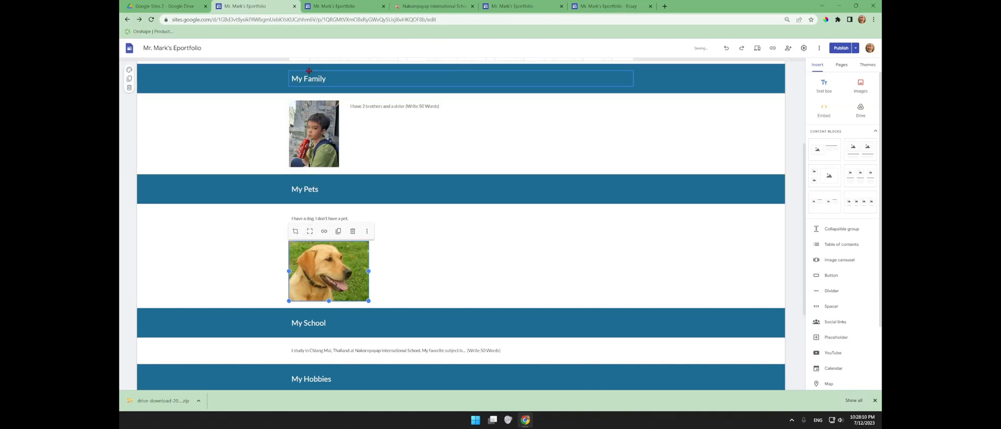
pyautogui.click(496, 265)
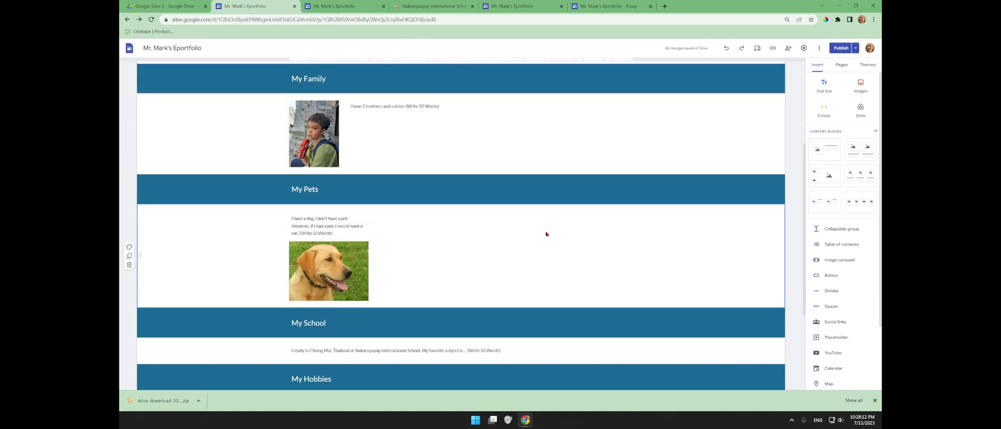
pyautogui.click(353, 226)
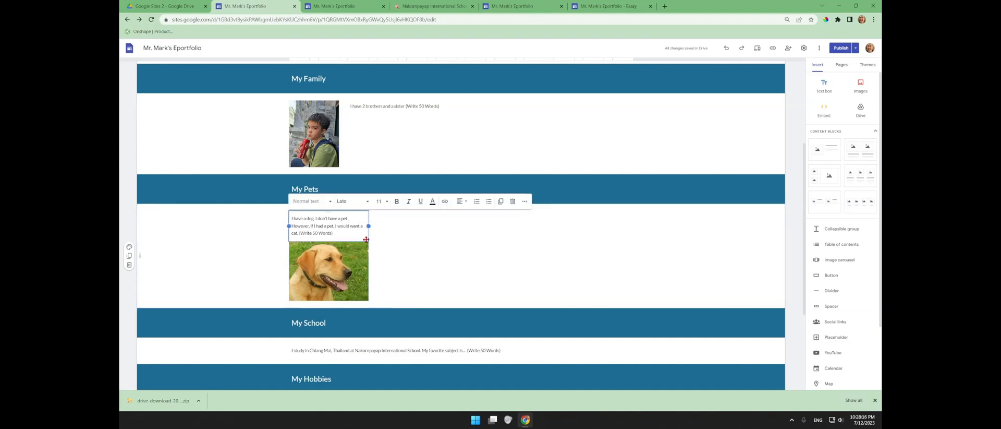
pyautogui.click(334, 271)
pyautogui.moveTo(341, 271); pyautogui.dragTo(292, 246)
pyautogui.click(384, 223)
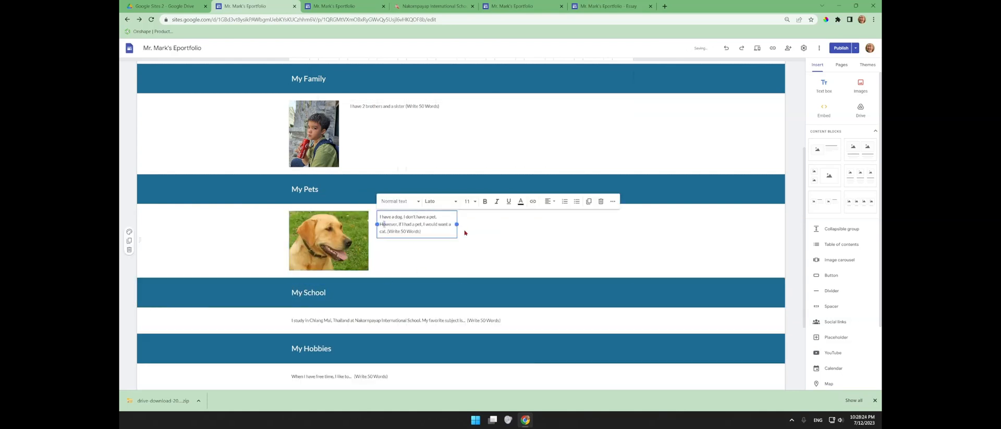
pyautogui.moveTo(457, 224); pyautogui.dragTo(633, 217)
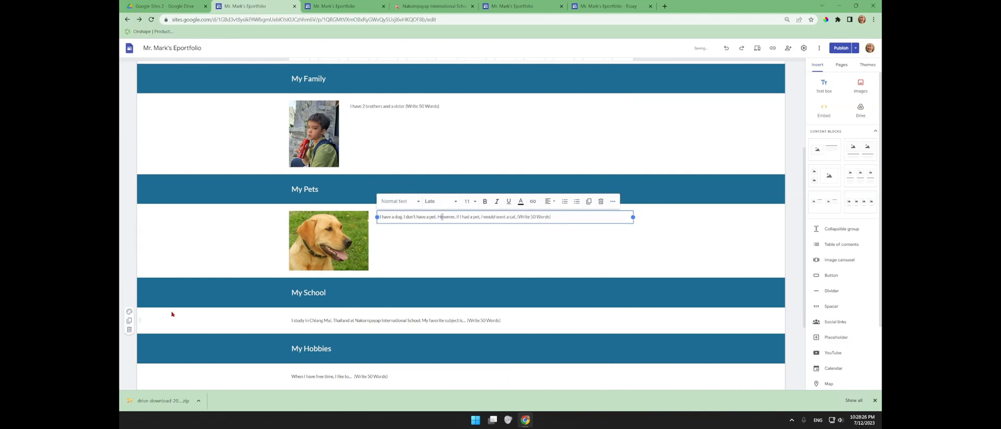